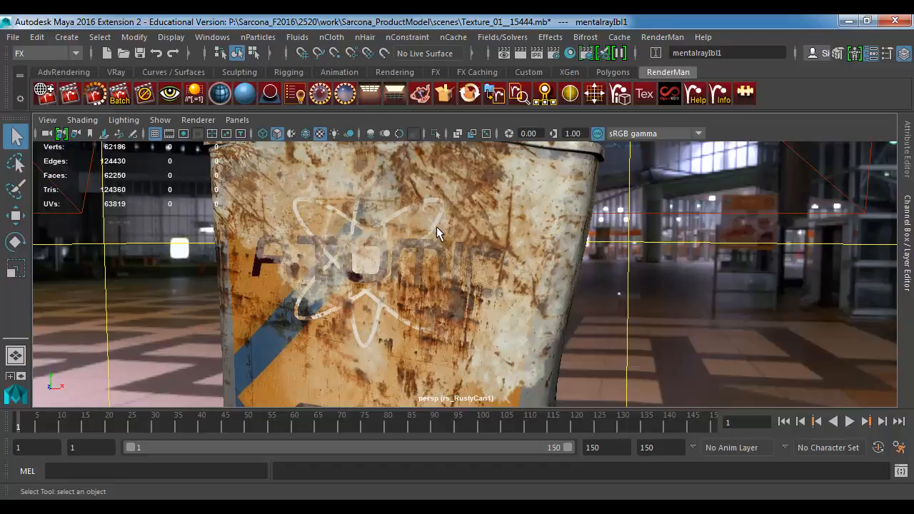
Step: Inspect the rusted motor oil can's worn label and metal side from several angles in the Maya viewport
{"action": "left_click_drag", "start_coordinate": [436, 226], "coordinate": [322, 281], "text": "alt"}
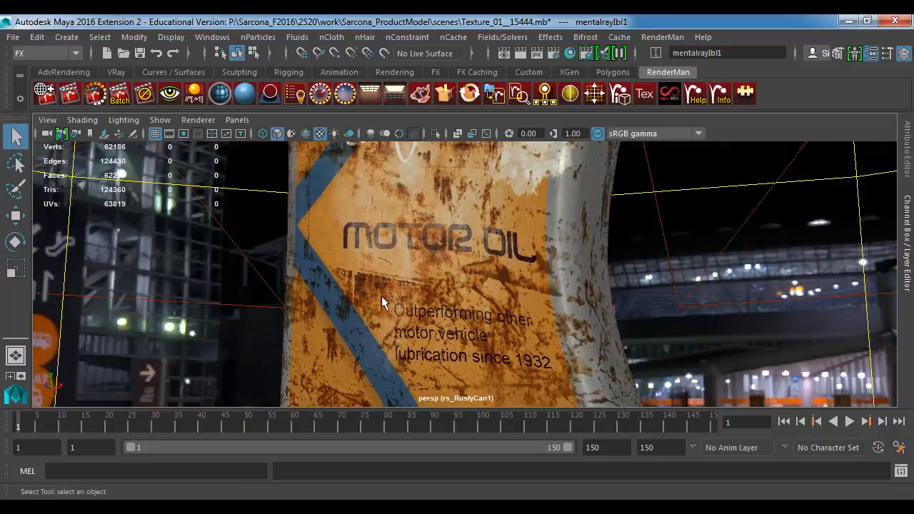
{"action": "left_click_drag", "start_coordinate": [381, 295], "coordinate": [518, 308], "text": "alt"}
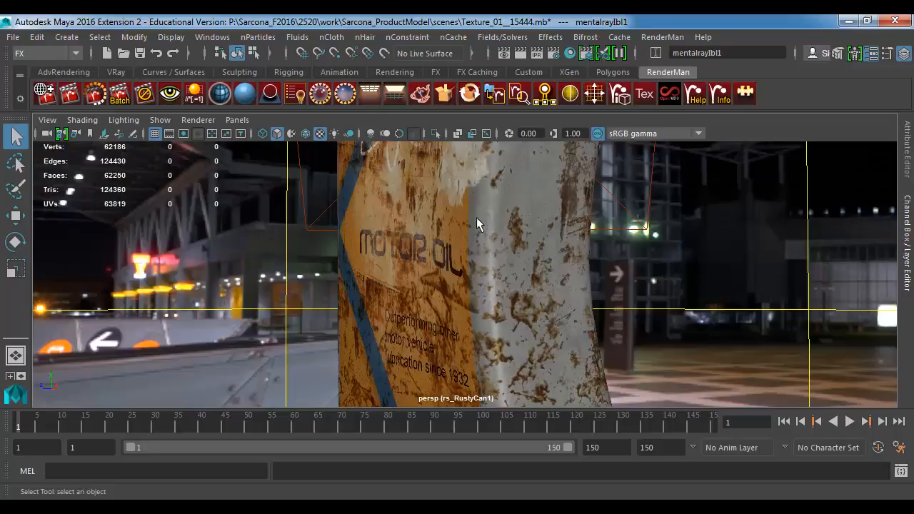
{"action": "left_click_drag", "start_coordinate": [476, 218], "coordinate": [493, 221], "text": "alt"}
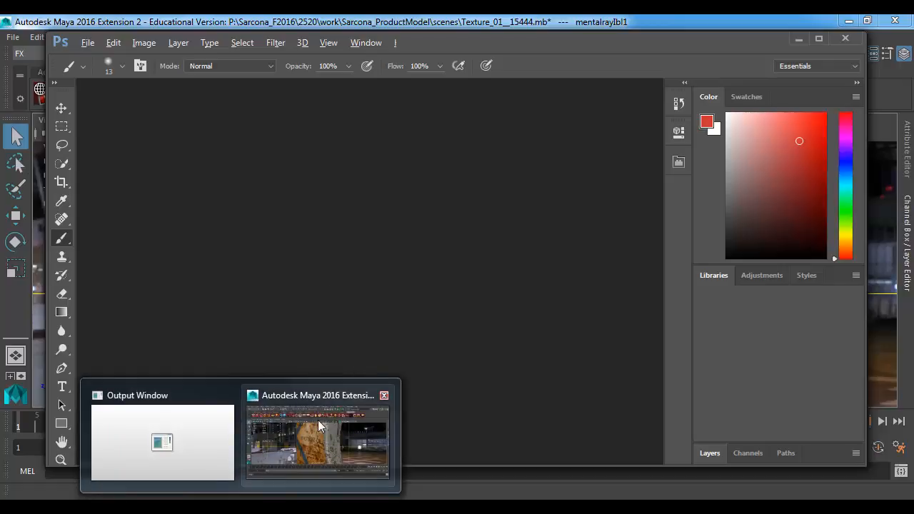
{"action": "left_click", "coordinate": [318, 420]}
{"action": "left_click_drag", "start_coordinate": [424, 250], "coordinate": [616, 277], "text": "alt"}
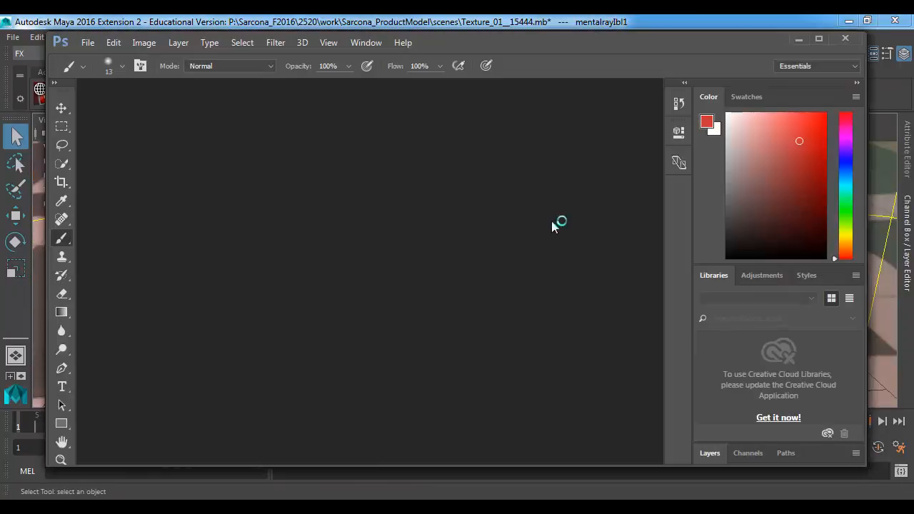
Step: Switch to Photoshop and browse for a file to open in the 2520 product model project's images folder on Local Disk (P:)
{"action": "key", "text": "alt+Tab"}
{"action": "key", "text": "alt+Tab"}
{"action": "left_click", "coordinate": [87, 42]}
{"action": "left_click", "coordinate": [98, 67]}
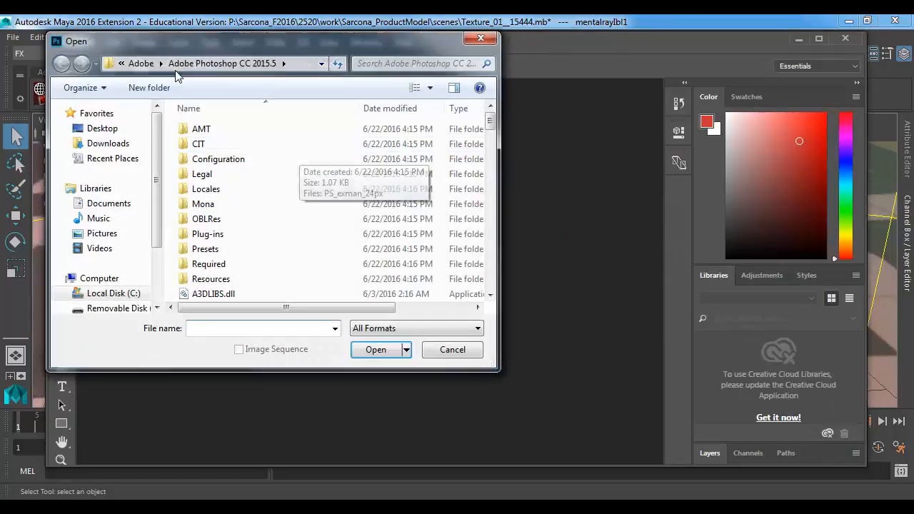
{"action": "scroll", "coordinate": [123, 176], "scroll_direction": "down", "scroll_amount": 2}
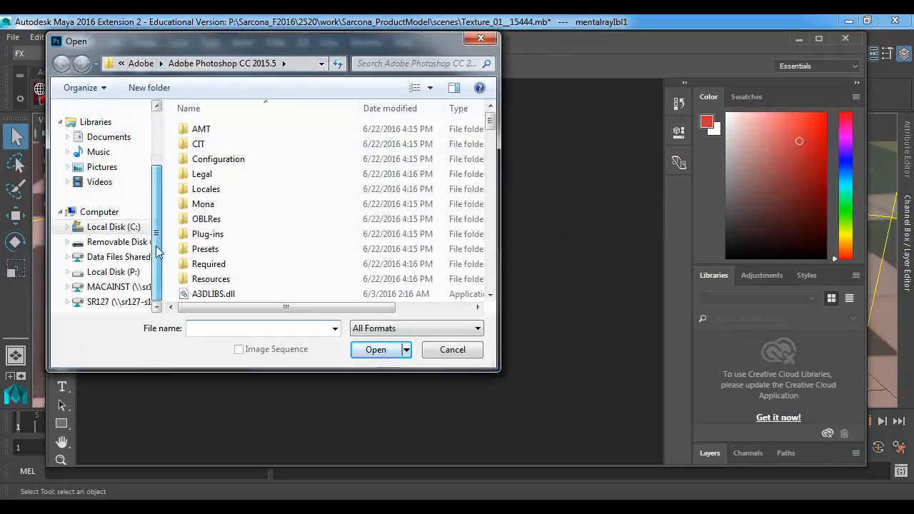
{"action": "left_click", "coordinate": [112, 272]}
{"action": "double_click", "coordinate": [207, 264]}
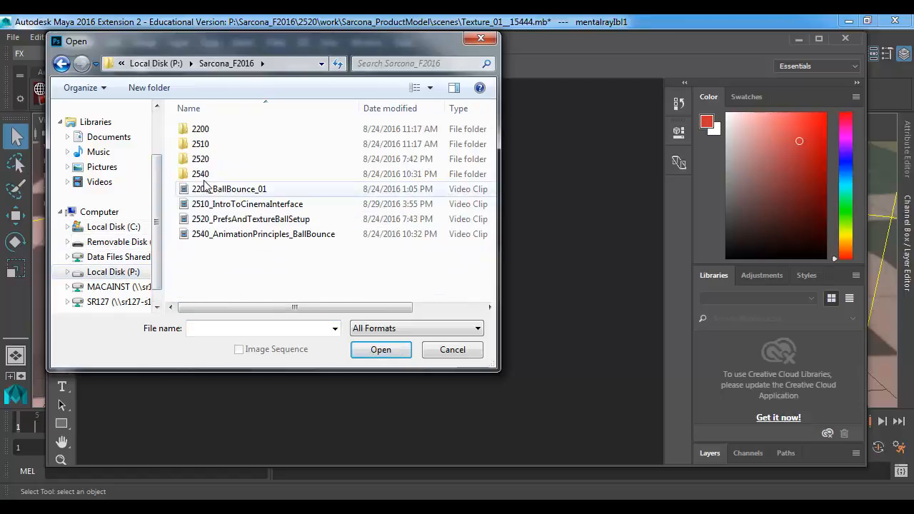
{"action": "double_click", "coordinate": [204, 160]}
{"action": "double_click", "coordinate": [203, 158]}
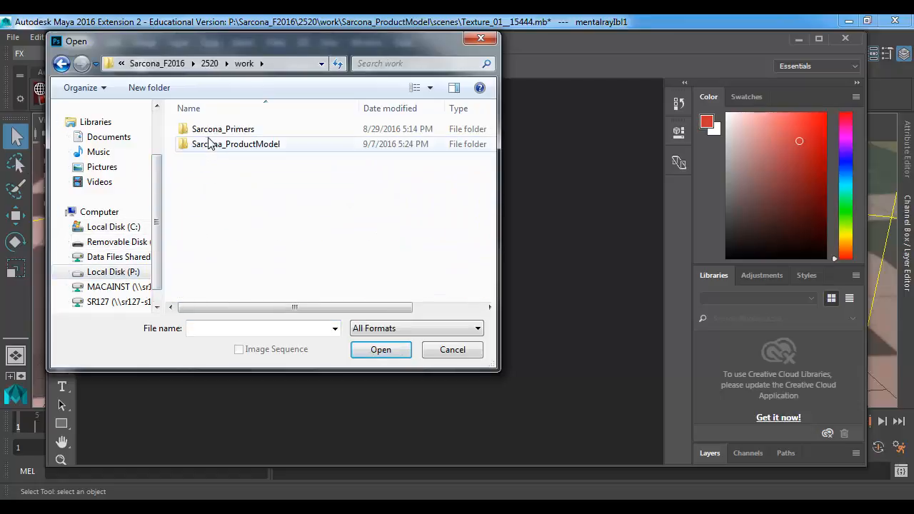
{"action": "double_click", "coordinate": [207, 144]}
{"action": "double_click", "coordinate": [215, 205]}
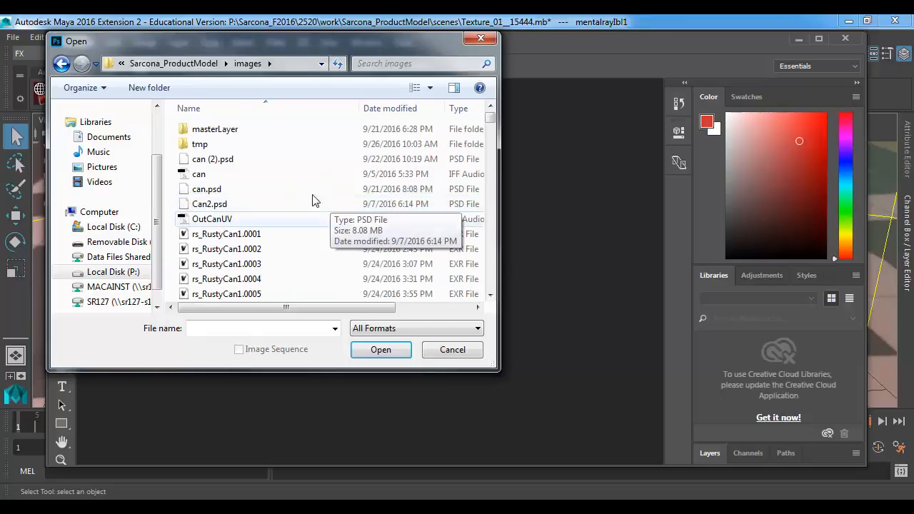
Step: Sort the images folder by date modified, open can (2).psd, and dismiss the missing fonts dialog
{"action": "left_click", "coordinate": [288, 161]}
{"action": "left_click", "coordinate": [410, 108]}
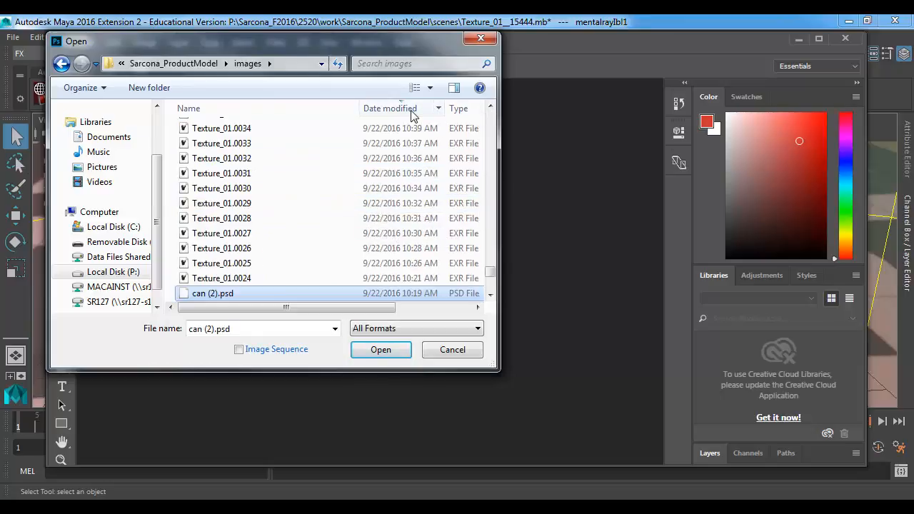
{"action": "scroll", "coordinate": [296, 163], "scroll_direction": "up", "scroll_amount": 5}
{"action": "scroll", "coordinate": [296, 163], "scroll_direction": "down", "scroll_amount": 11}
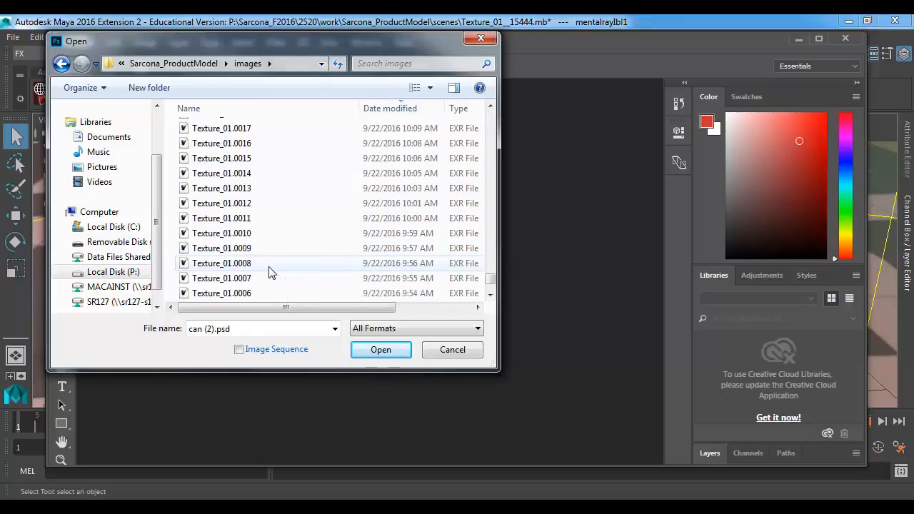
{"action": "scroll", "coordinate": [270, 272], "scroll_direction": "up", "scroll_amount": 14}
{"action": "scroll", "coordinate": [269, 262], "scroll_direction": "up", "scroll_amount": 8}
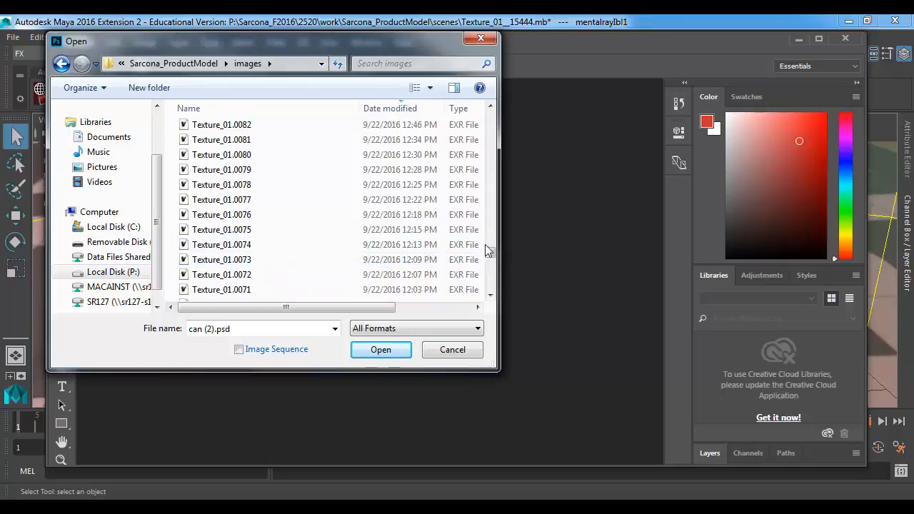
{"action": "left_click_drag", "start_coordinate": [489, 254], "coordinate": [466, 280]}
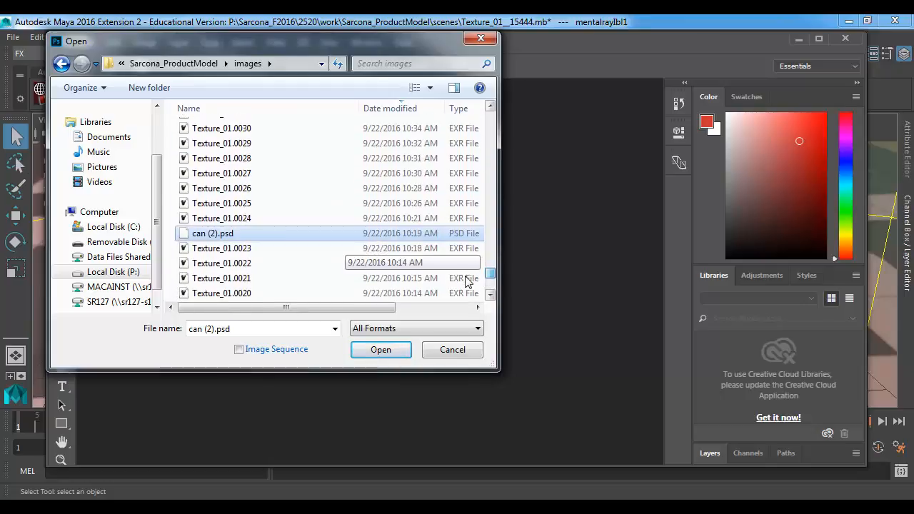
{"action": "double_click", "coordinate": [278, 234]}
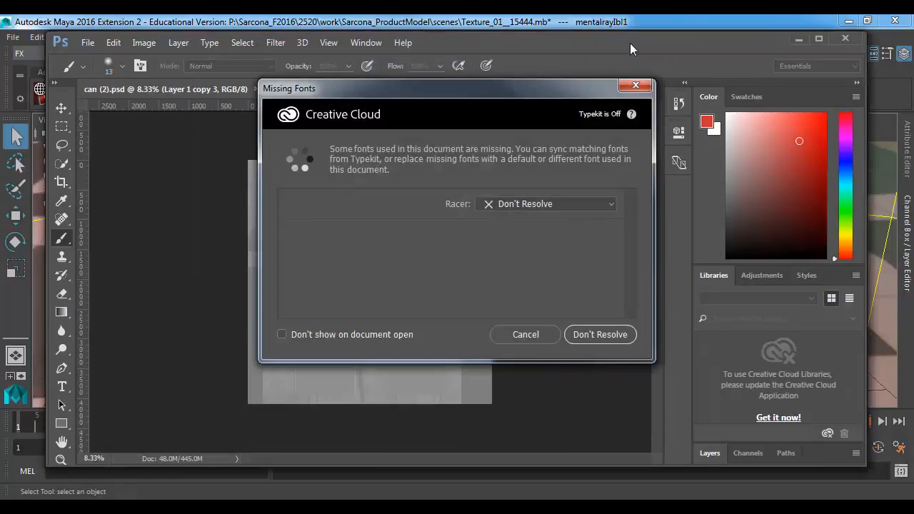
{"action": "left_click", "coordinate": [637, 85]}
Step: Maximize the window and place the Layers panel in its own tall column to look through the layer stack
{"action": "double_click", "coordinate": [615, 42]}
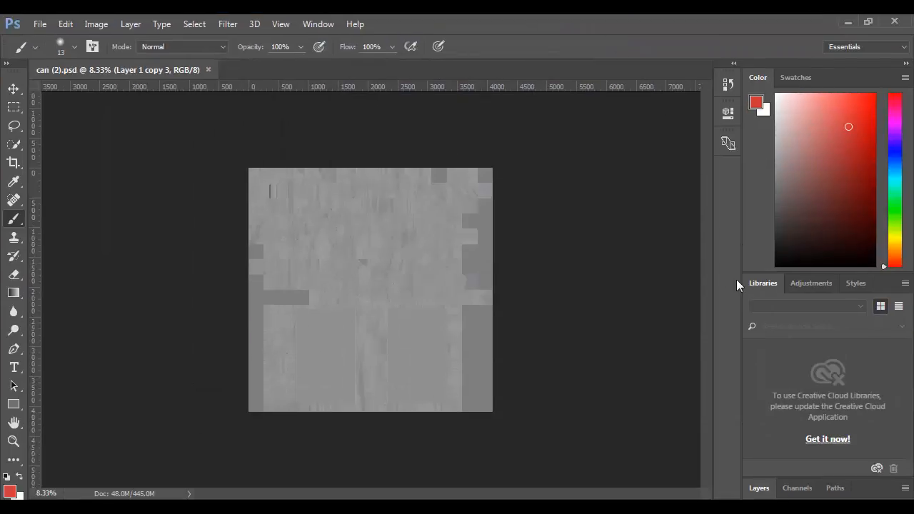
{"action": "left_click_drag", "start_coordinate": [759, 488], "coordinate": [706, 81]}
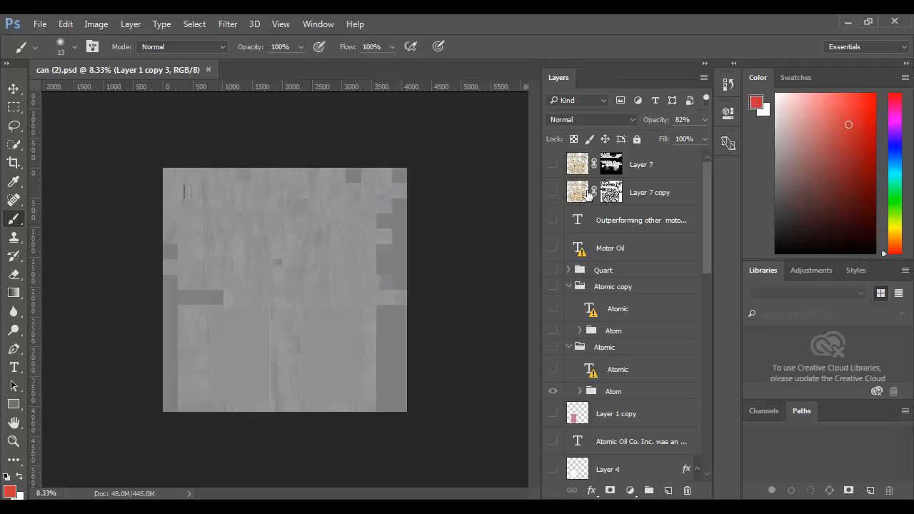
{"action": "scroll", "coordinate": [589, 207], "scroll_direction": "down", "scroll_amount": 3}
{"action": "scroll", "coordinate": [589, 208], "scroll_direction": "down", "scroll_amount": 8}
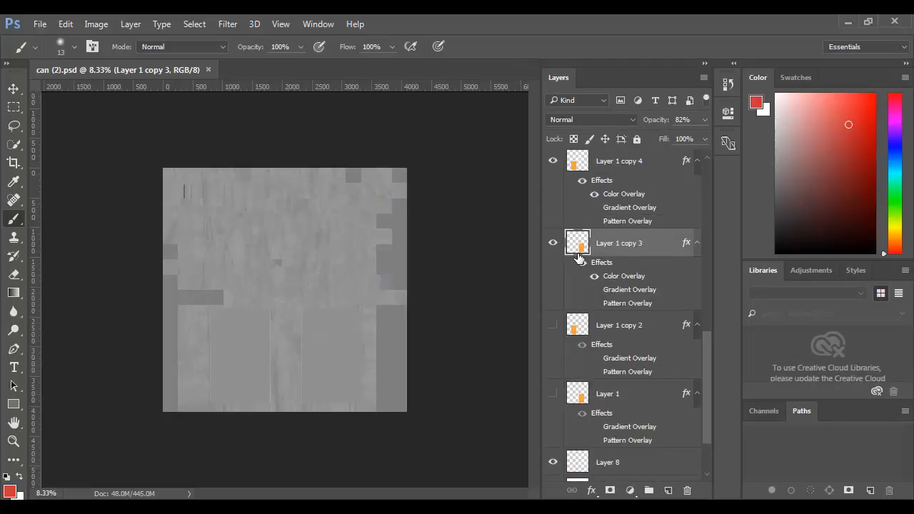
{"action": "scroll", "coordinate": [575, 257], "scroll_direction": "up", "scroll_amount": 10}
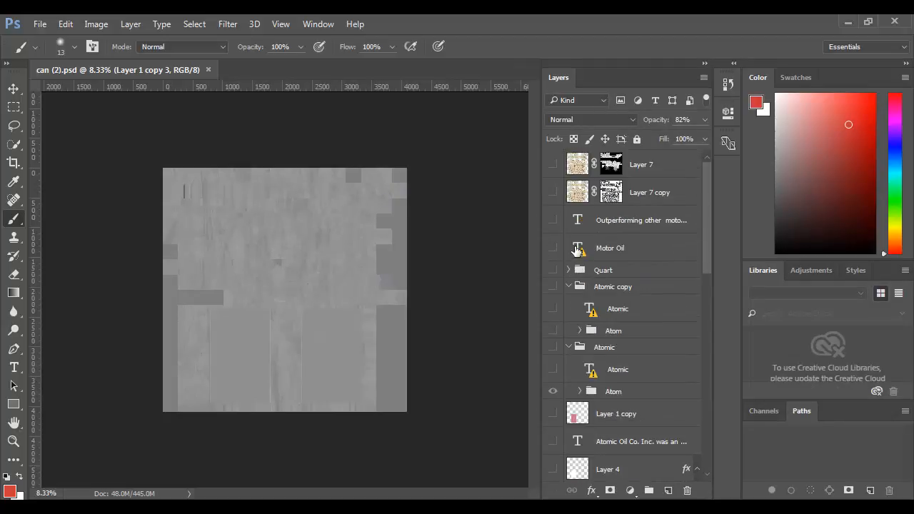
Step: Show Layer 7 and disable its layer mask to examine the full rust texture across the can's UV layout
{"action": "left_click", "coordinate": [553, 164]}
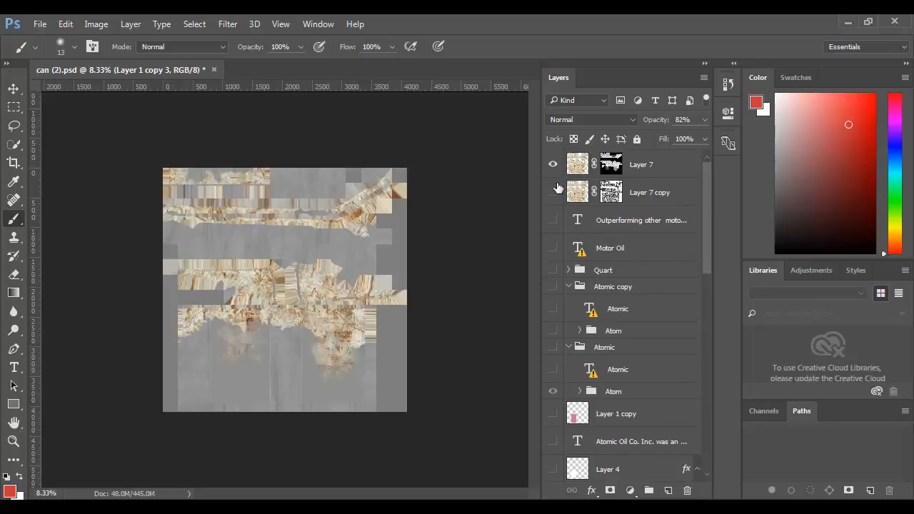
{"action": "left_click", "coordinate": [607, 165], "text": "shift"}
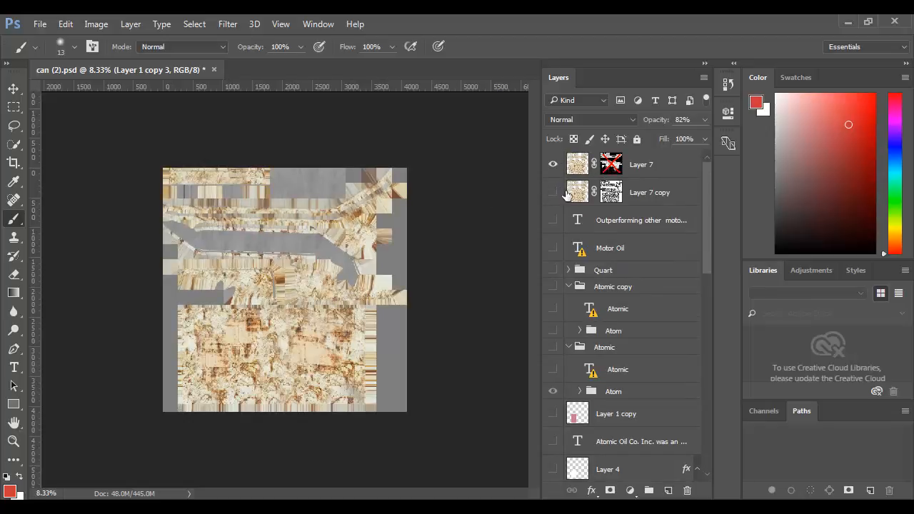
{"action": "mouse_move", "coordinate": [228, 248]}
{"action": "left_mouse_down"}
{"action": "mouse_move", "coordinate": [274, 259]}
{"action": "mouse_move", "coordinate": [332, 321]}
{"action": "left_mouse_up"}
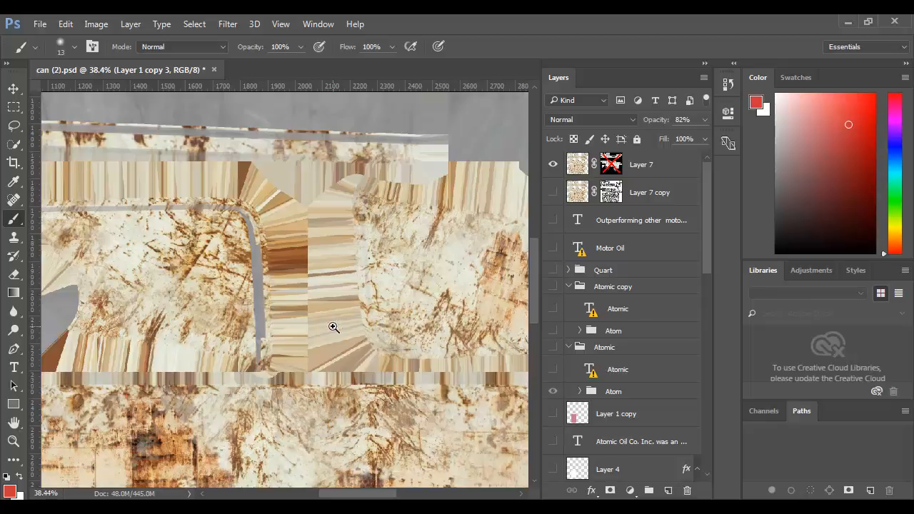
{"action": "key", "text": "ctrl+minus"}
{"action": "key", "text": "ctrl+minus"}
{"action": "key", "text": "ctrl+minus"}
{"action": "key", "text": "ctrl+minus"}
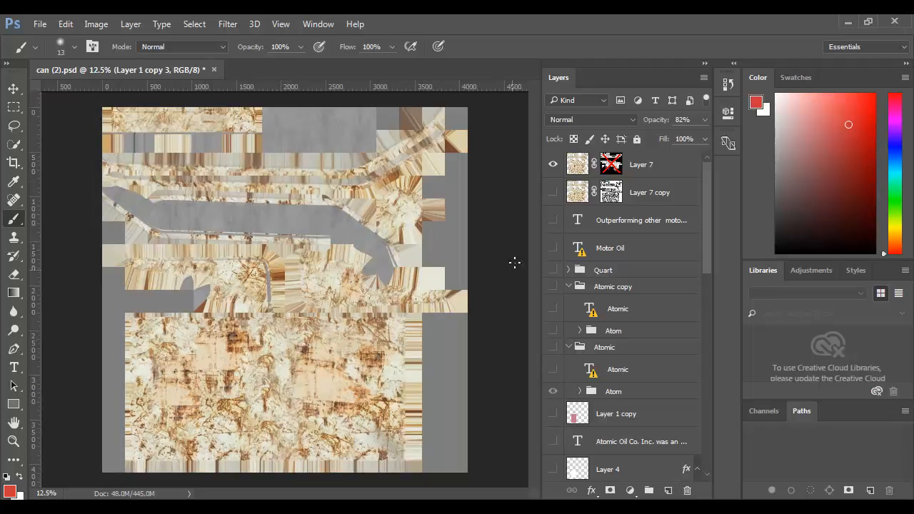
Step: Select Layer 7, compare the texture with the layer hidden and shown, and re-enable its mask
{"action": "left_click", "coordinate": [573, 166]}
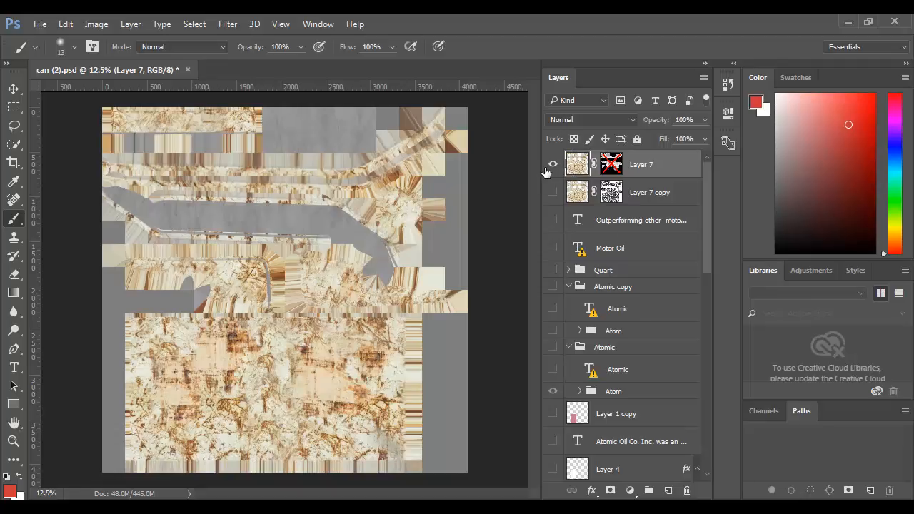
{"action": "left_click", "coordinate": [551, 168]}
{"action": "left_click", "coordinate": [552, 168]}
{"action": "left_click", "coordinate": [552, 167]}
{"action": "left_click", "coordinate": [552, 168]}
{"action": "left_click", "coordinate": [608, 166], "text": "shift"}
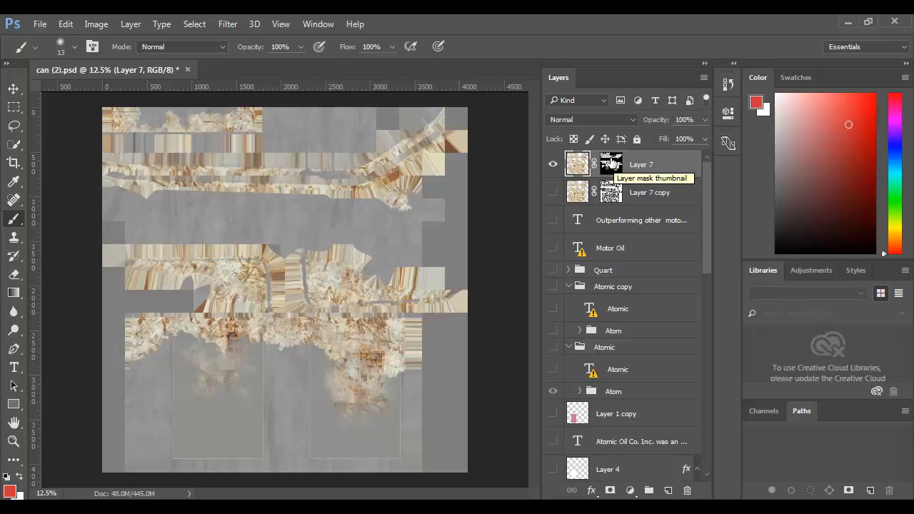
{"action": "left_click", "coordinate": [610, 165], "text": "shift"}
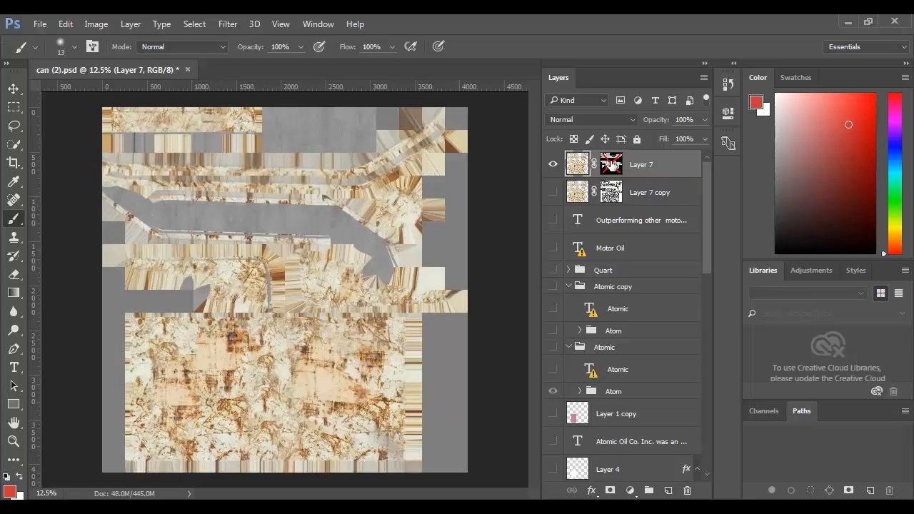
{"action": "left_click", "coordinate": [610, 165], "text": "shift"}
Step: Show Layer 7 copy, select its layer mask, and compare its multiplied rust with Layer 7 hidden and shown
{"action": "left_click", "coordinate": [552, 193]}
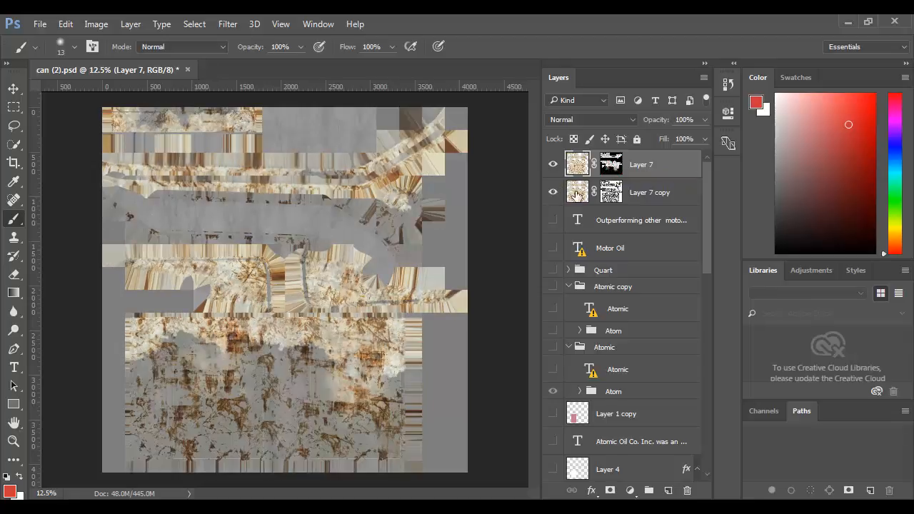
{"action": "left_click", "coordinate": [577, 193]}
{"action": "left_click", "coordinate": [610, 191]}
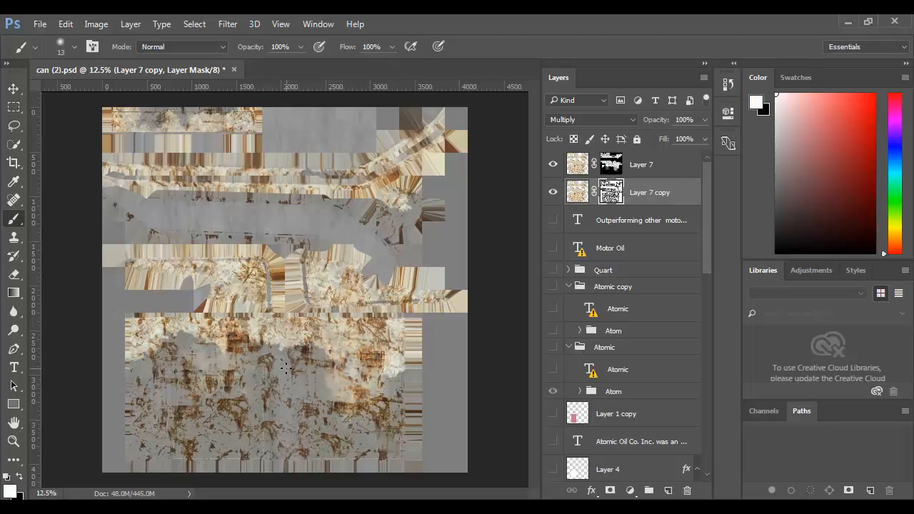
{"action": "left_click", "coordinate": [553, 165]}
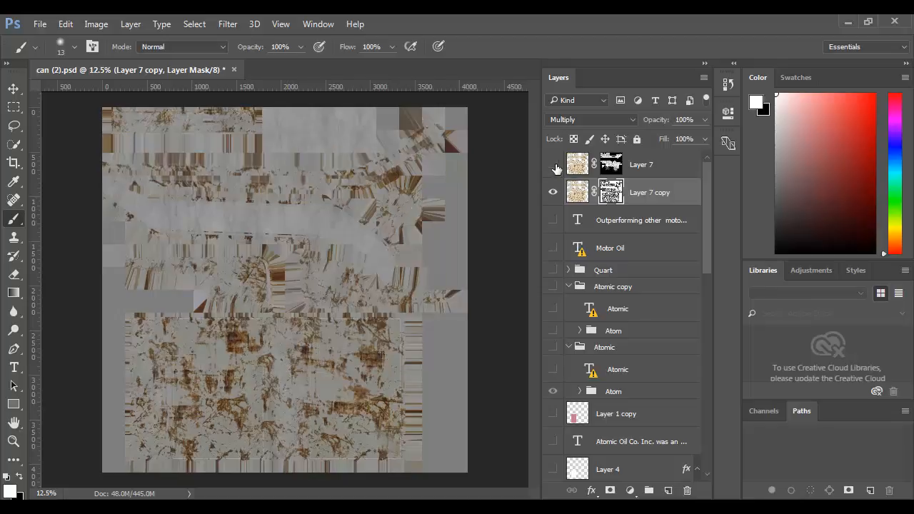
{"action": "left_click", "coordinate": [553, 165]}
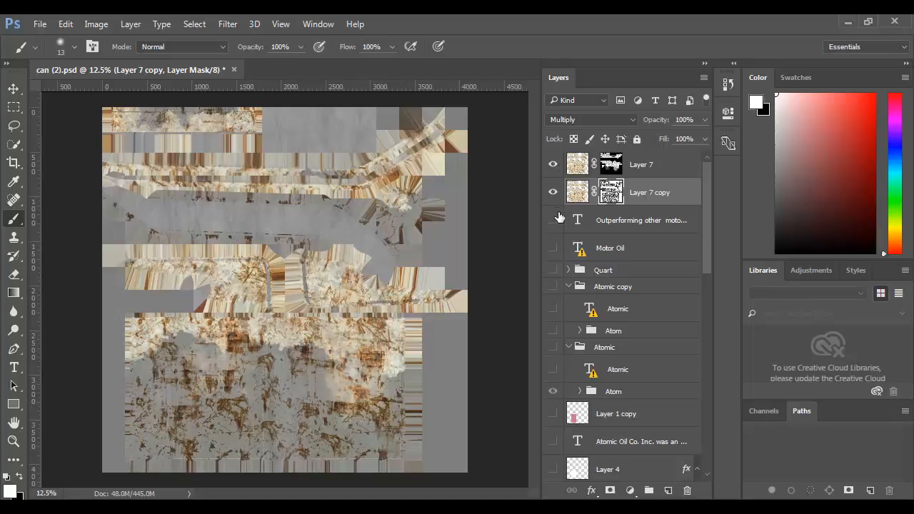
Step: Preview the text and Atomic logo layers beneath the rust, and check Layer 7 copy without its mask and without Layer 7
{"action": "left_click_drag", "start_coordinate": [553, 220], "coordinate": [550, 372]}
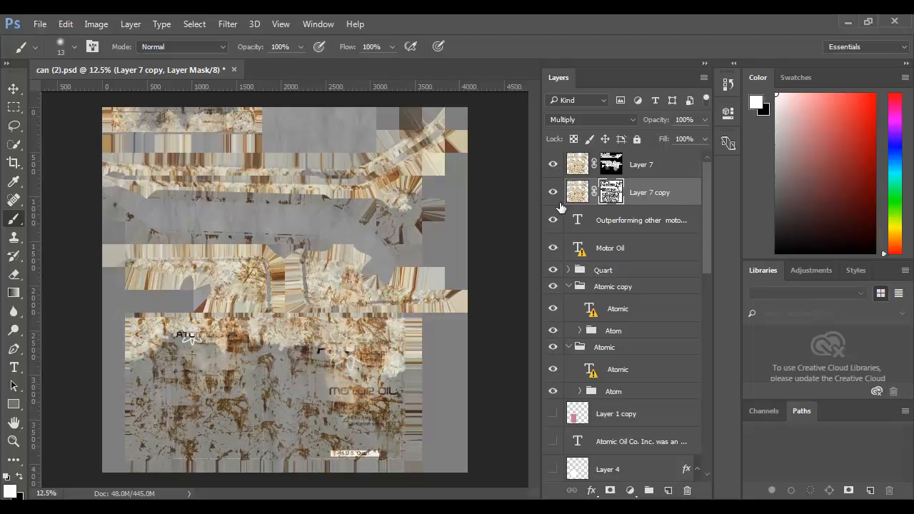
{"action": "left_click_drag", "start_coordinate": [553, 220], "coordinate": [555, 390]}
{"action": "left_click", "coordinate": [610, 191], "text": "shift"}
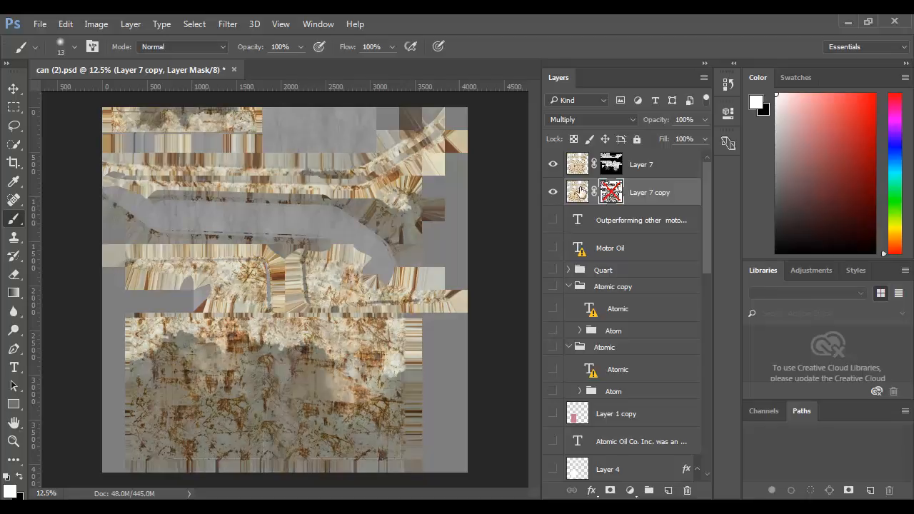
{"action": "left_click", "coordinate": [553, 164]}
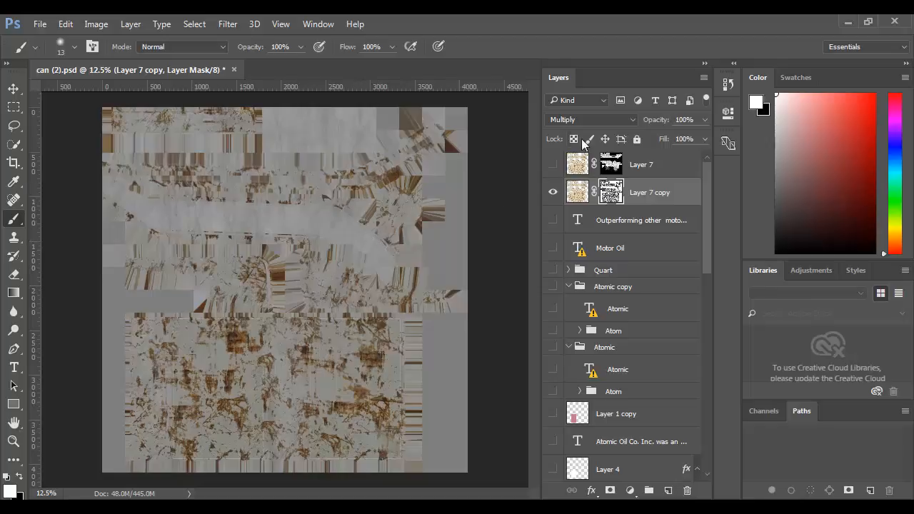
{"action": "left_click", "coordinate": [552, 165]}
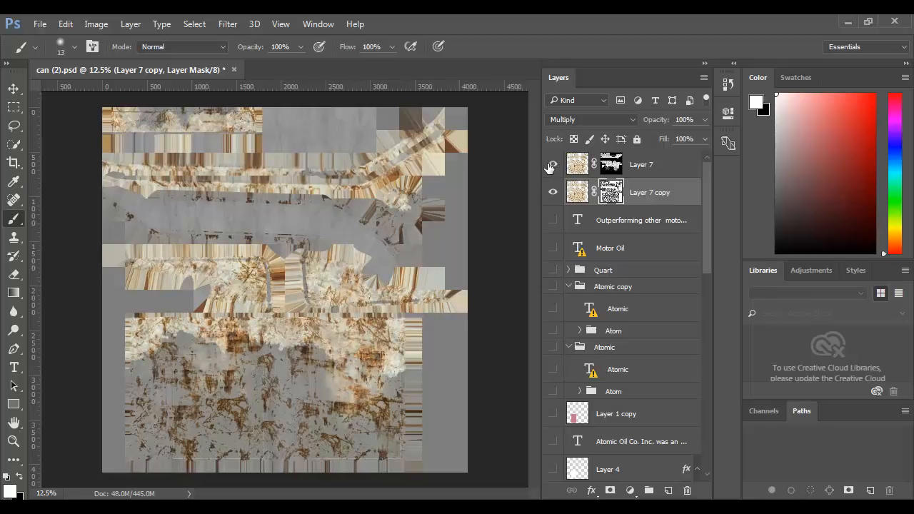
Step: Select Layer 7 and show the slogan, Motor Oil, Quart, Atomic copy and Atomic layers with their contents
{"action": "left_click", "coordinate": [575, 170]}
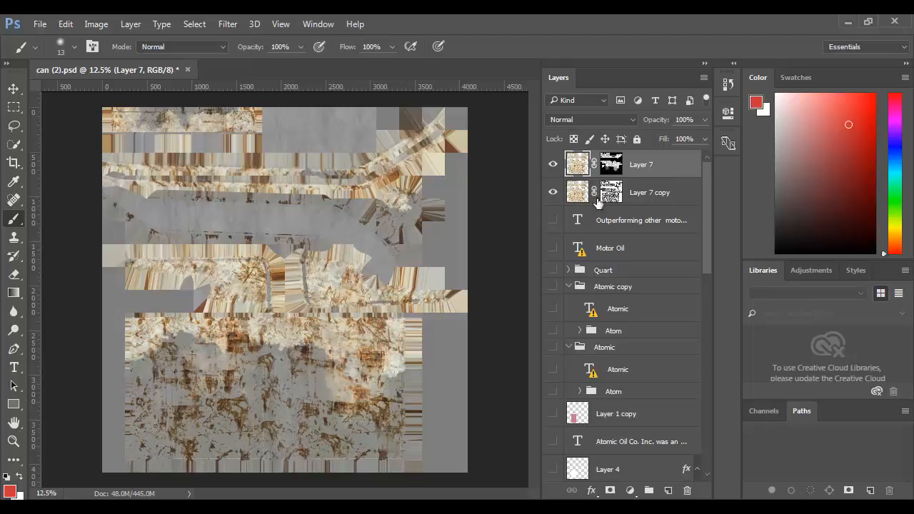
{"action": "left_click_drag", "start_coordinate": [552, 220], "coordinate": [550, 393]}
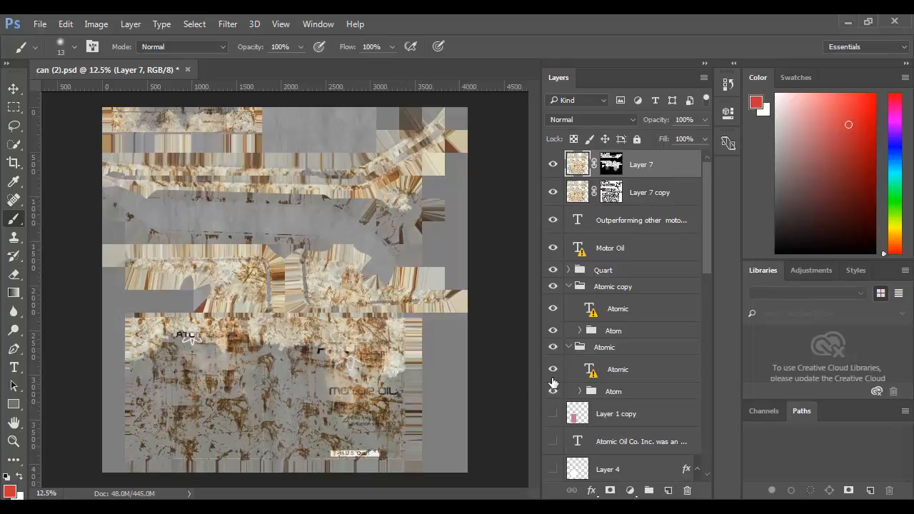
Step: Show the Atomic Oil Co. description text, Layer 4, and the Atom copy 2 and Atom copy groups
{"action": "scroll", "coordinate": [550, 384], "scroll_direction": "down", "scroll_amount": 3}
{"action": "left_click", "coordinate": [552, 363]}
{"action": "scroll", "coordinate": [554, 362], "scroll_direction": "down", "scroll_amount": 1}
{"action": "scroll", "coordinate": [554, 364], "scroll_direction": "down", "scroll_amount": 2}
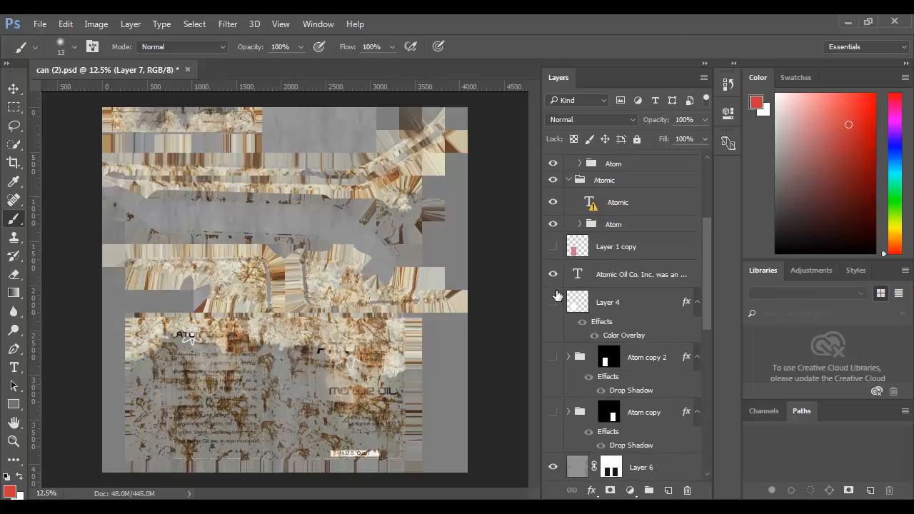
{"action": "left_click", "coordinate": [552, 302]}
{"action": "left_click", "coordinate": [553, 357]}
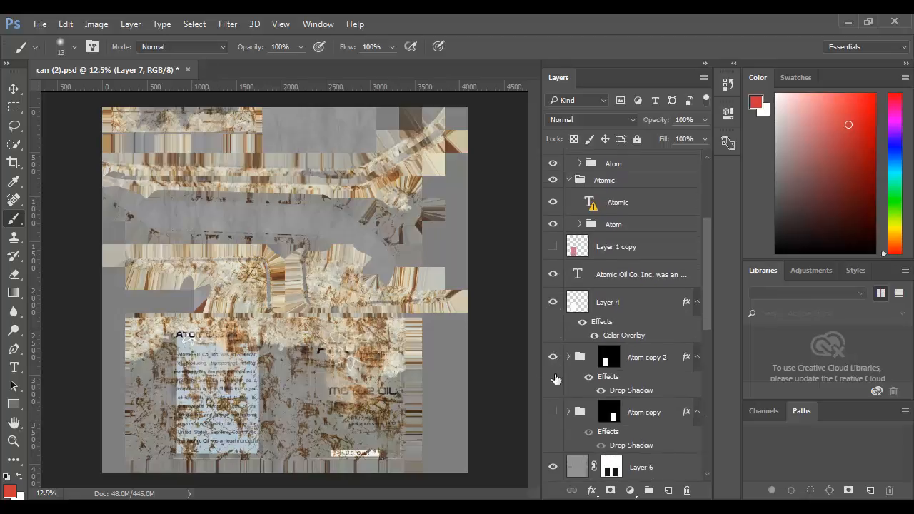
{"action": "left_click", "coordinate": [552, 412]}
Step: Hide Layer 1 copy 4 and all text and logo layers from Atom copy up to the slogan, keeping Layer 6 shown
{"action": "scroll", "coordinate": [555, 414], "scroll_direction": "down", "scroll_amount": 2}
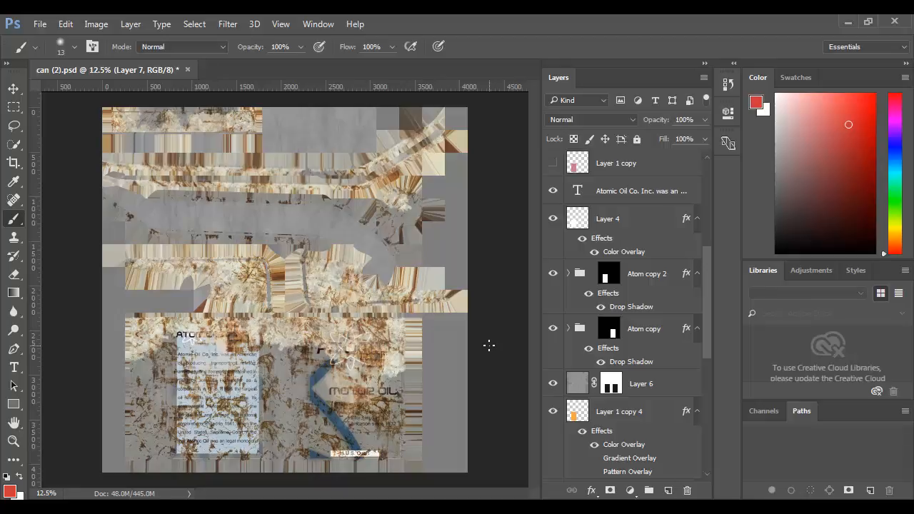
{"action": "left_click_drag", "start_coordinate": [553, 413], "coordinate": [559, 372]}
{"action": "left_click", "coordinate": [552, 384]}
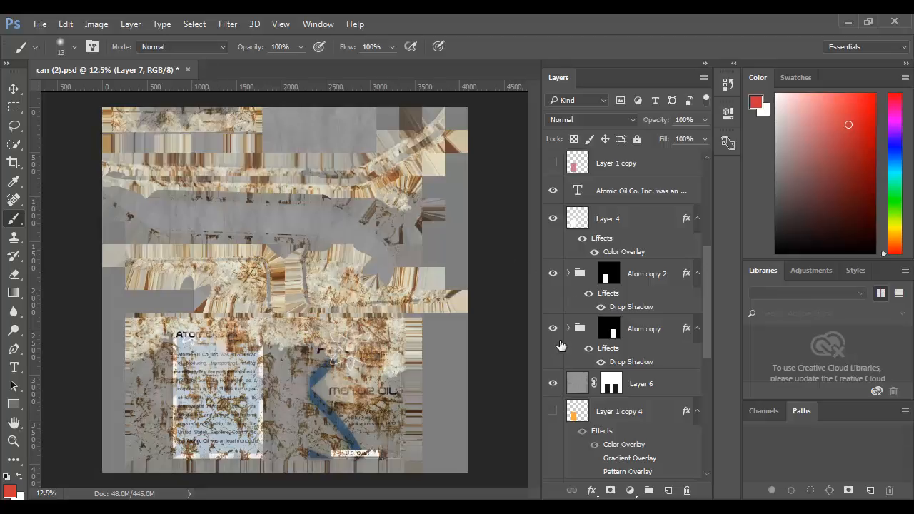
{"action": "left_click_drag", "start_coordinate": [553, 328], "coordinate": [551, 191]}
{"action": "scroll", "coordinate": [549, 214], "scroll_direction": "up", "scroll_amount": 5}
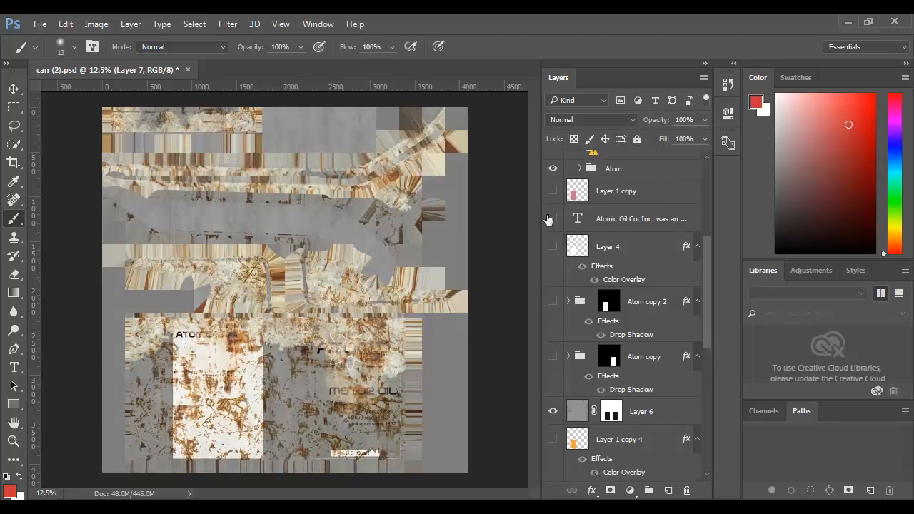
{"action": "left_click_drag", "start_coordinate": [556, 277], "coordinate": [552, 158]}
{"action": "scroll", "coordinate": [561, 207], "scroll_direction": "up", "scroll_amount": 4}
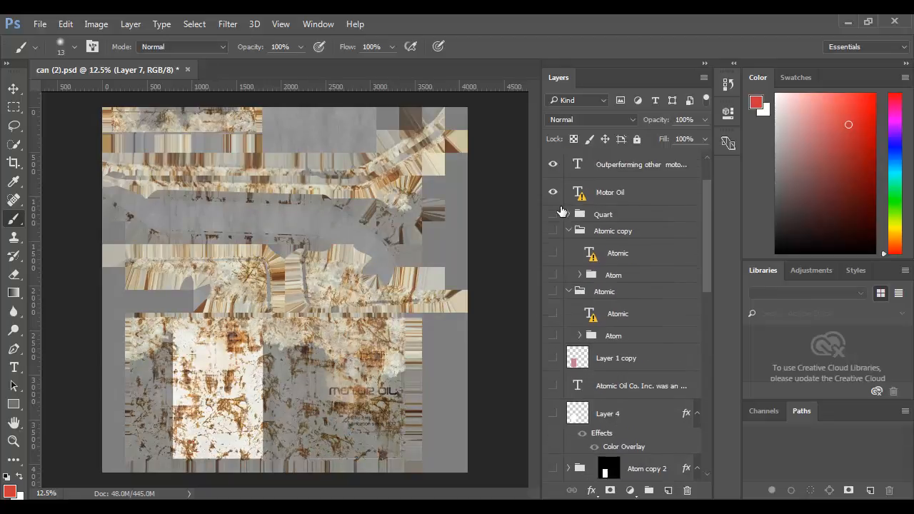
{"action": "left_click_drag", "start_coordinate": [552, 250], "coordinate": [559, 223]}
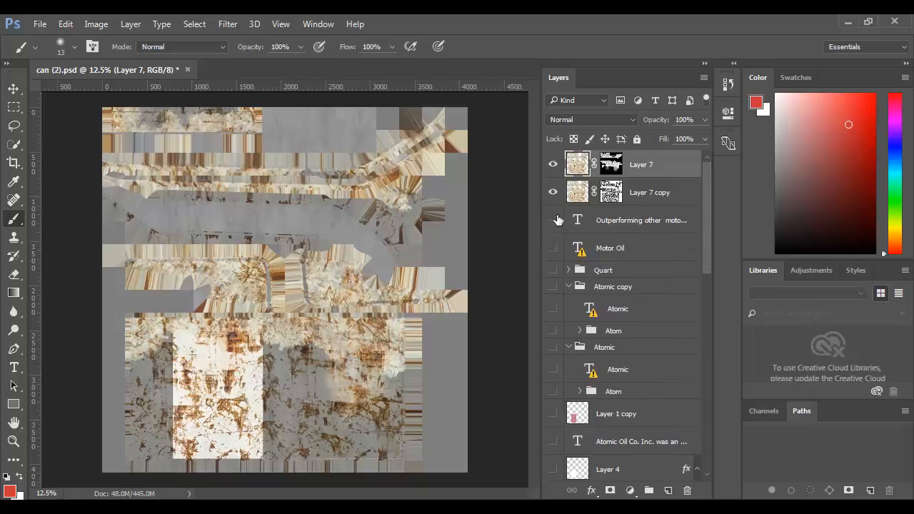
Step: Compare the texture with Layer 7 copy and with Layer 6 hidden and shown
{"action": "left_click", "coordinate": [554, 193]}
{"action": "left_click", "coordinate": [553, 193]}
{"action": "scroll", "coordinate": [571, 346], "scroll_direction": "down", "scroll_amount": 6}
{"action": "left_click", "coordinate": [553, 411]}
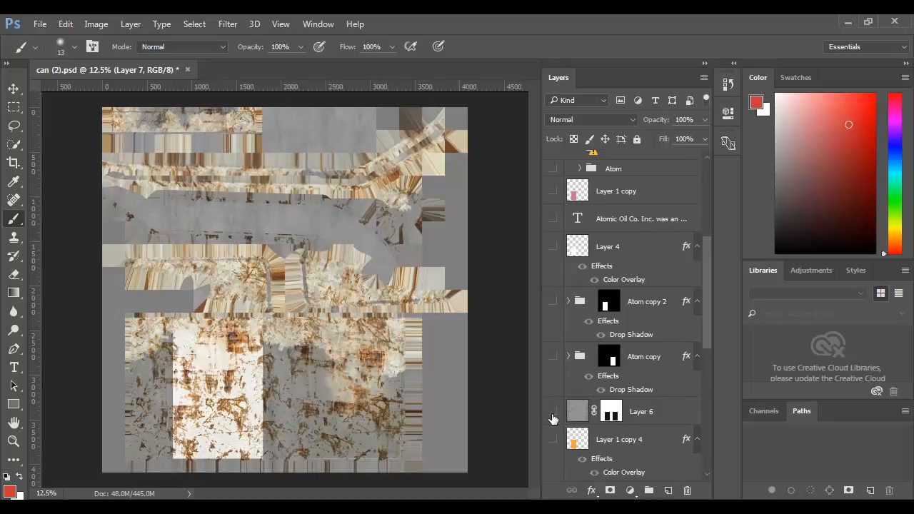
{"action": "left_click", "coordinate": [553, 412]}
Step: Show Layer 1 copy 3 and Layer 1 copy 4 beneath Layer 6
{"action": "scroll", "coordinate": [553, 420], "scroll_direction": "down", "scroll_amount": 3}
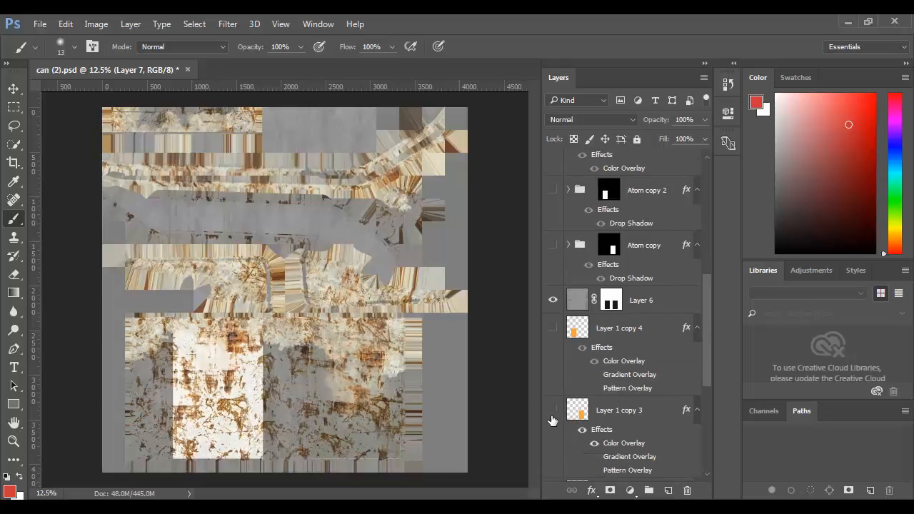
{"action": "left_click", "coordinate": [552, 412]}
{"action": "left_click", "coordinate": [551, 333]}
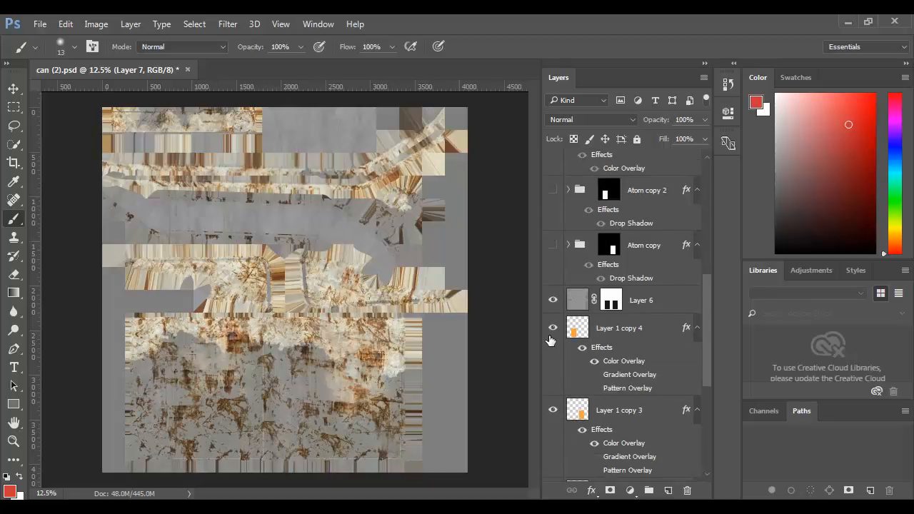
{"action": "scroll", "coordinate": [554, 367], "scroll_direction": "up", "scroll_amount": 9}
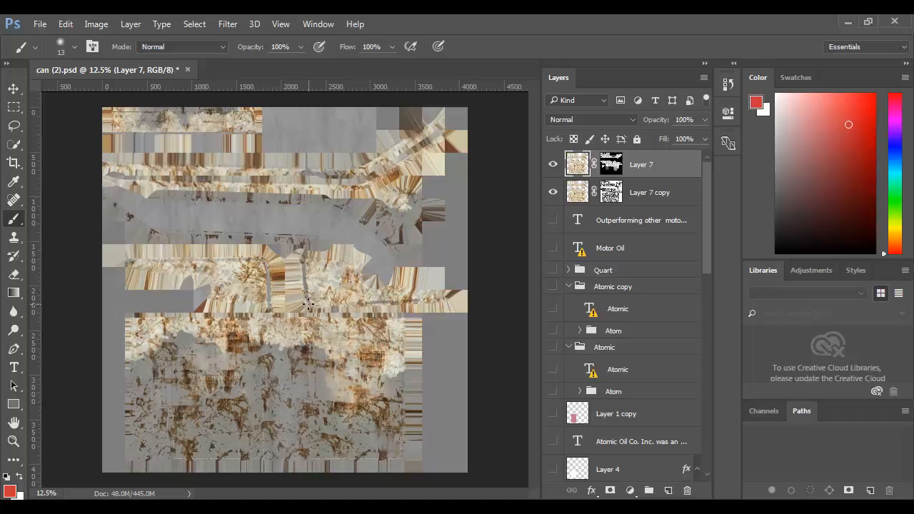
Step: Examine the rust on the lower label area close up, and show the Atom copy group to see its blue stripe beneath
{"action": "left_click_drag", "start_coordinate": [374, 431], "coordinate": [438, 464], "text": "ctrl"}
{"action": "left_click_drag", "start_coordinate": [263, 393], "coordinate": [524, 408]}
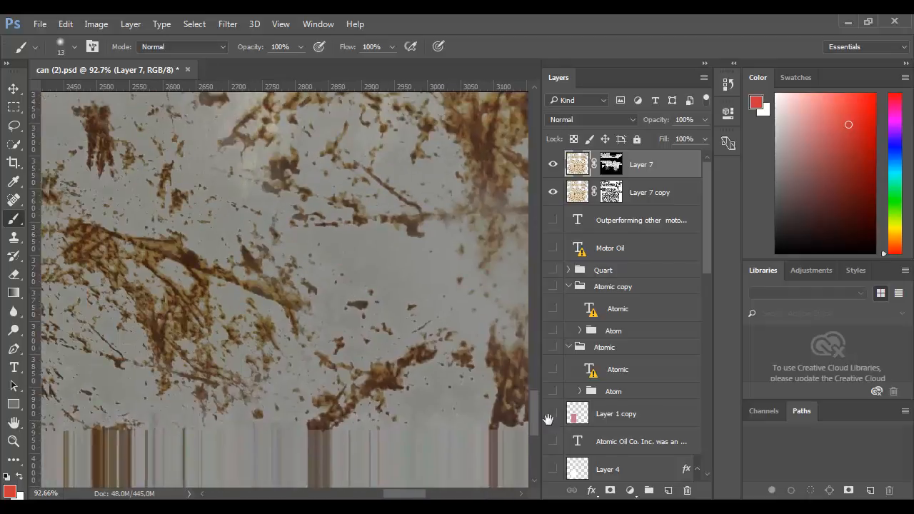
{"action": "left_click_drag", "start_coordinate": [429, 402], "coordinate": [508, 401]}
{"action": "left_click_drag", "start_coordinate": [254, 371], "coordinate": [518, 404]}
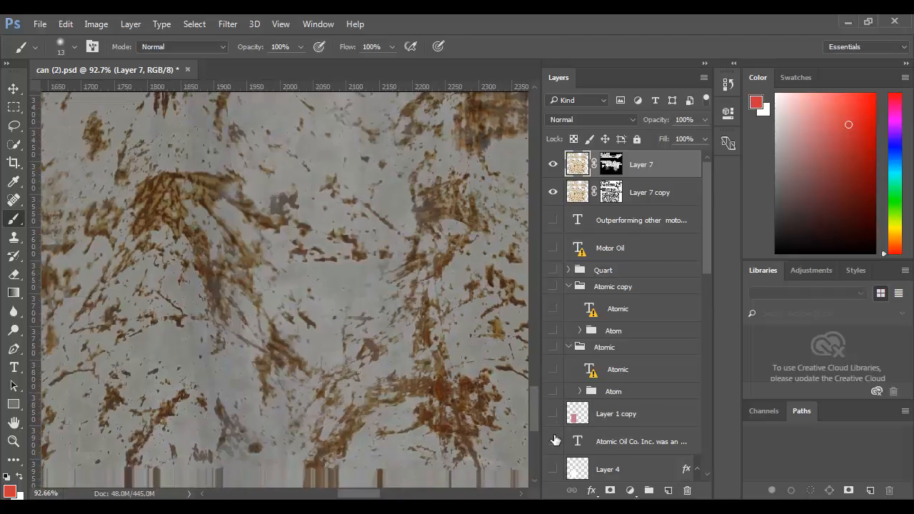
{"action": "scroll", "coordinate": [550, 439], "scroll_direction": "down", "scroll_amount": 5}
{"action": "left_click", "coordinate": [552, 329]}
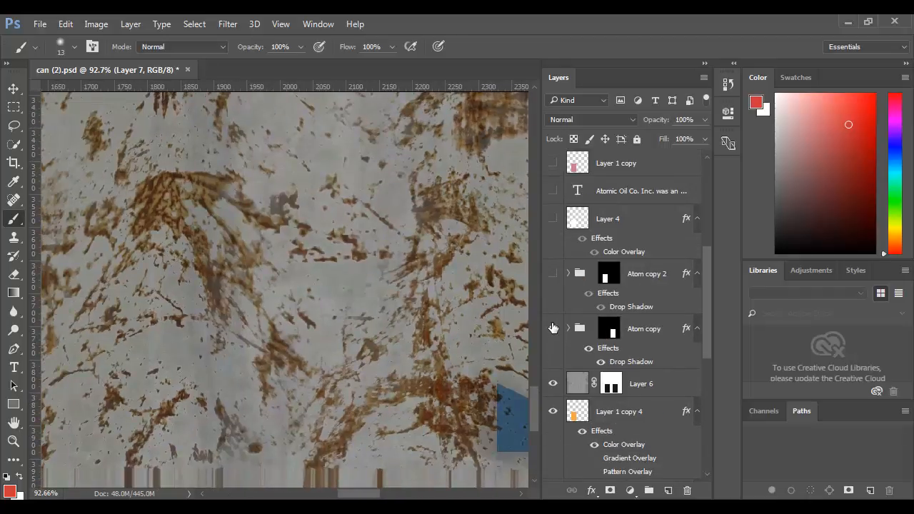
{"action": "left_click_drag", "start_coordinate": [458, 349], "coordinate": [291, 304]}
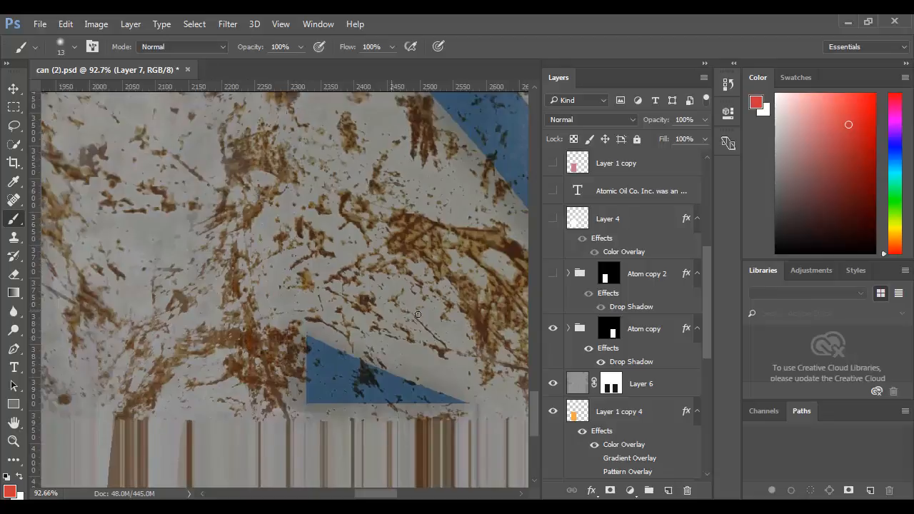
Step: Compare the close-up with Layer 6 and Atom copy toggled, hide Layer 1 copy 4 and Atom copy, and inspect the bare texture
{"action": "left_click", "coordinate": [553, 384]}
{"action": "left_click", "coordinate": [554, 385]}
{"action": "left_click", "coordinate": [552, 411]}
{"action": "left_click", "coordinate": [553, 333]}
{"action": "left_click", "coordinate": [553, 333]}
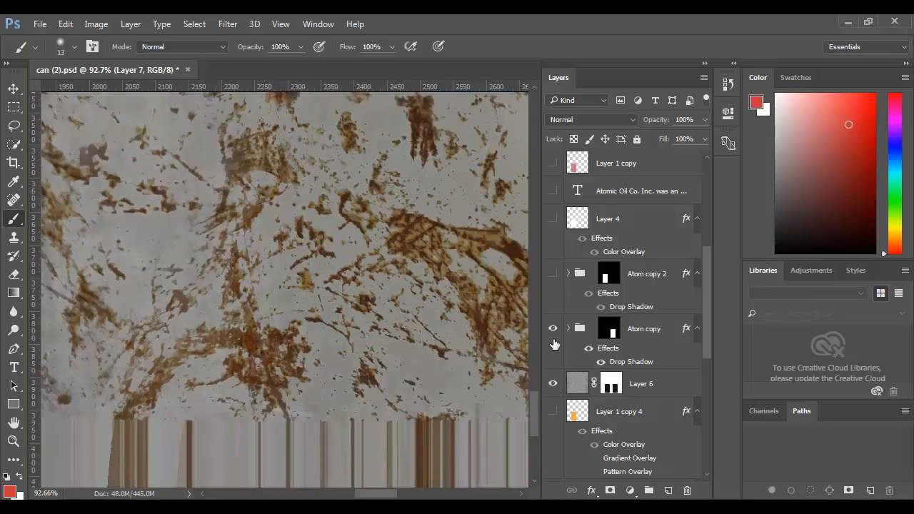
{"action": "left_click", "coordinate": [553, 333]}
{"action": "left_click_drag", "start_coordinate": [285, 390], "coordinate": [353, 405], "text": "ctrl"}
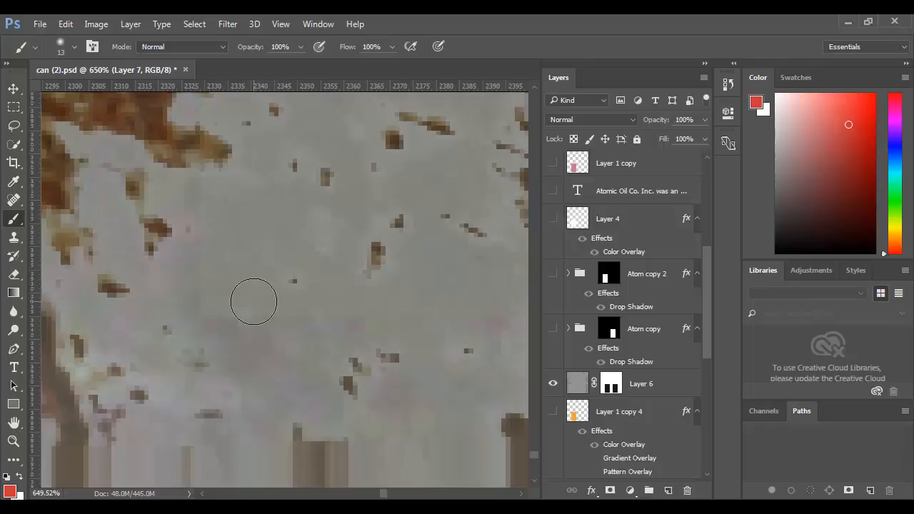
{"action": "key", "text": "ctrl+0"}
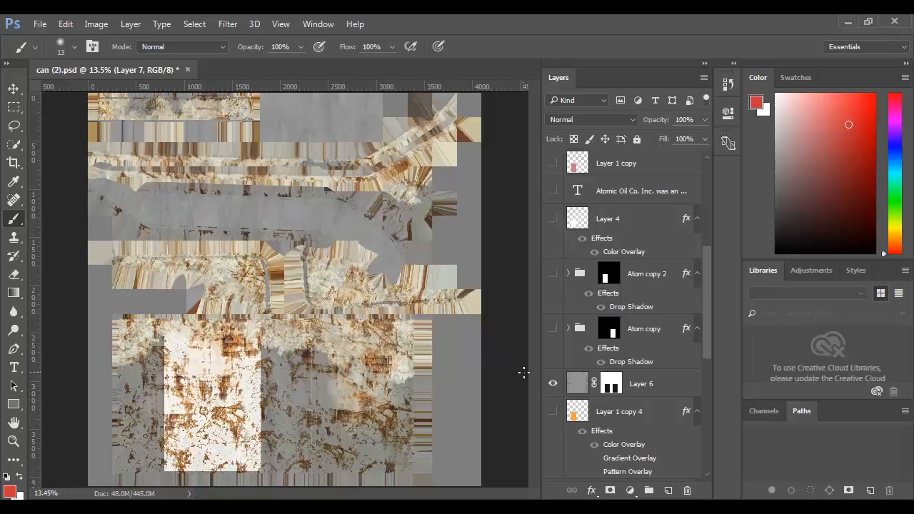
Step: Compare the full texture with Layer 6 hidden and shown, and show Layer 1 copy 4 again
{"action": "left_click", "coordinate": [553, 383]}
{"action": "left_click", "coordinate": [552, 383]}
{"action": "left_click", "coordinate": [553, 412]}
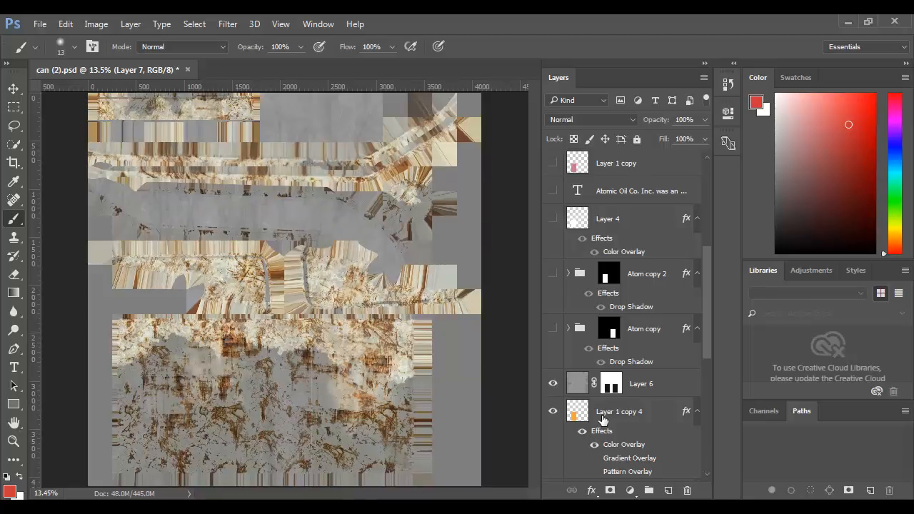
Step: Compare the Color Overlay effects of Layer 1 copy 4 and Layer 1 copy 3 off and on, and review the layers below
{"action": "scroll", "coordinate": [603, 420], "scroll_direction": "down", "scroll_amount": 3}
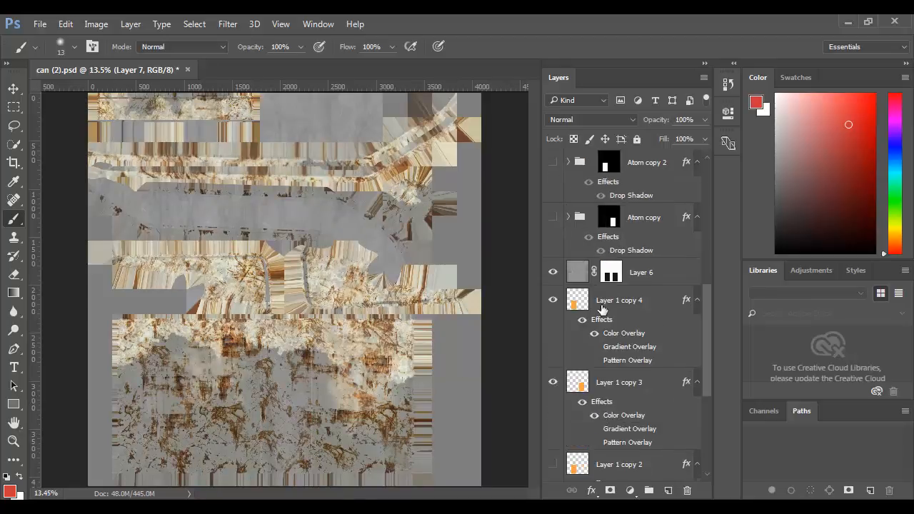
{"action": "left_click", "coordinate": [593, 333]}
{"action": "left_click", "coordinate": [593, 334]}
{"action": "left_click", "coordinate": [592, 418]}
{"action": "left_click", "coordinate": [592, 417]}
{"action": "scroll", "coordinate": [585, 399], "scroll_direction": "down", "scroll_amount": 5}
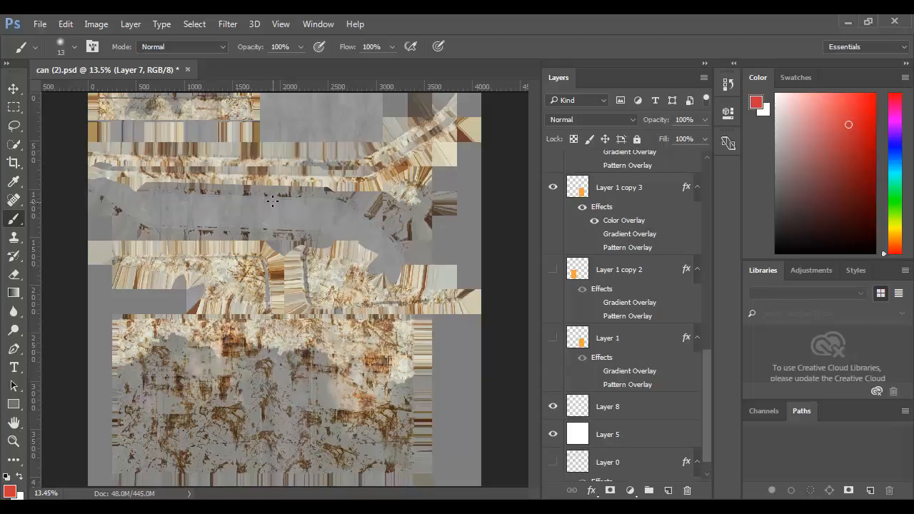
Step: Switch to Maya and inspect the textured can from the side and along its surface seam up close
{"action": "key", "text": "alt+Tab"}
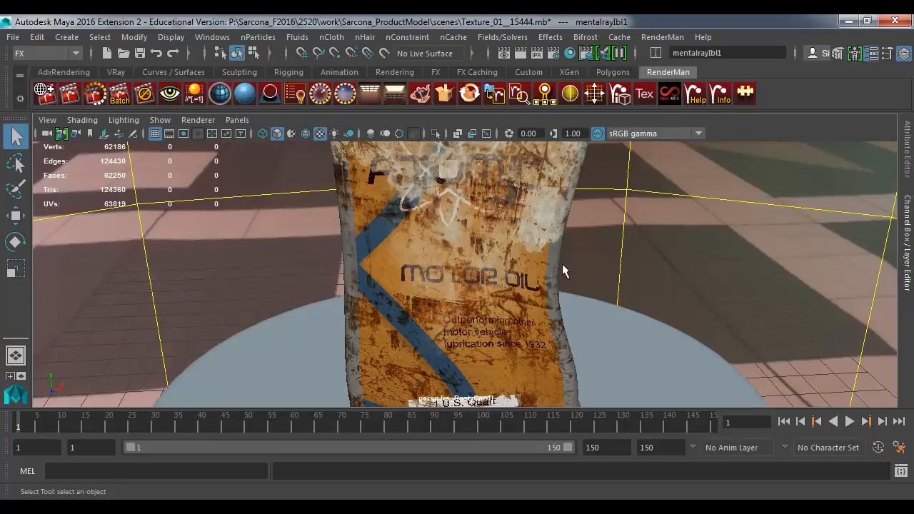
{"action": "left_click_drag", "start_coordinate": [562, 265], "coordinate": [428, 257], "text": "alt"}
{"action": "middle_click_drag", "start_coordinate": [428, 257], "coordinate": [453, 292], "text": "alt"}
{"action": "right_click_drag", "start_coordinate": [453, 292], "coordinate": [447, 293], "text": "alt"}
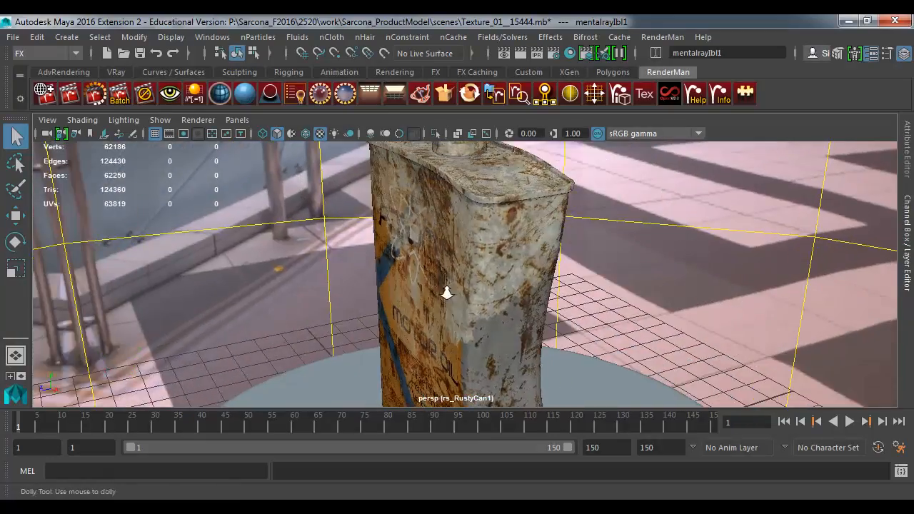
{"action": "left_click_drag", "start_coordinate": [447, 292], "coordinate": [481, 320], "text": "alt"}
{"action": "right_click_drag", "start_coordinate": [481, 321], "coordinate": [668, 344], "text": "alt"}
{"action": "right_click_drag", "start_coordinate": [450, 295], "coordinate": [683, 302], "text": "alt"}
{"action": "middle_click_drag", "start_coordinate": [683, 302], "coordinate": [618, 319], "text": "alt"}
{"action": "right_click_drag", "start_coordinate": [618, 319], "coordinate": [679, 298], "text": "alt"}
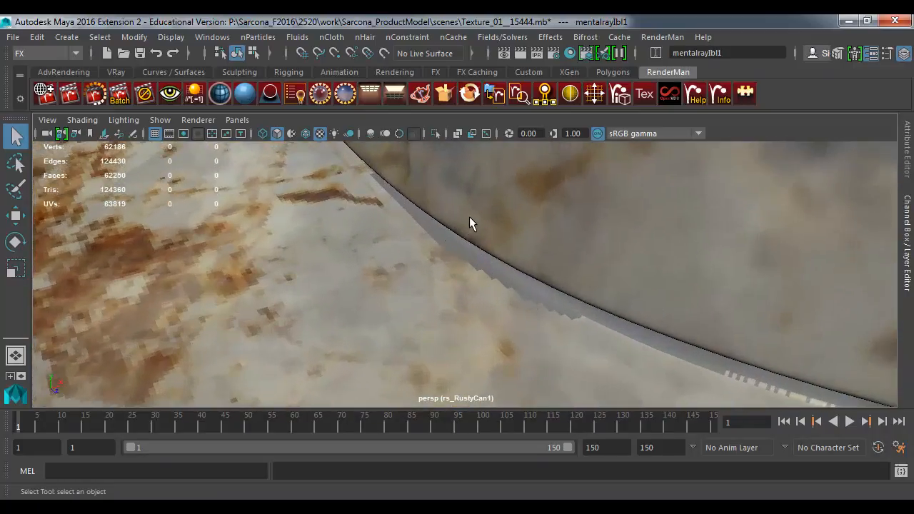
Step: View the scene through the persp1 camera and open the attributes of the can mesh
{"action": "key", "text": "space"}
{"action": "left_click_drag", "start_coordinate": [377, 248], "coordinate": [379, 224]}
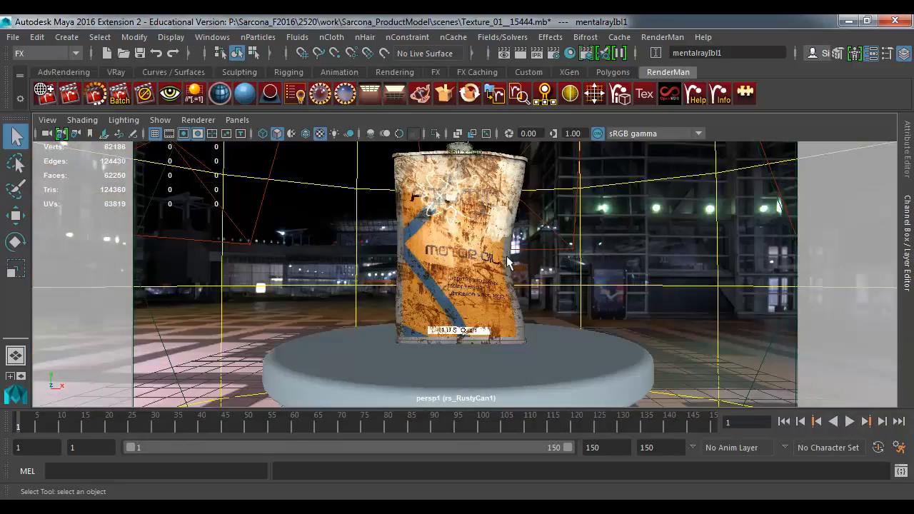
{"action": "left_click", "coordinate": [460, 236]}
{"action": "key", "text": "ctrl+a"}
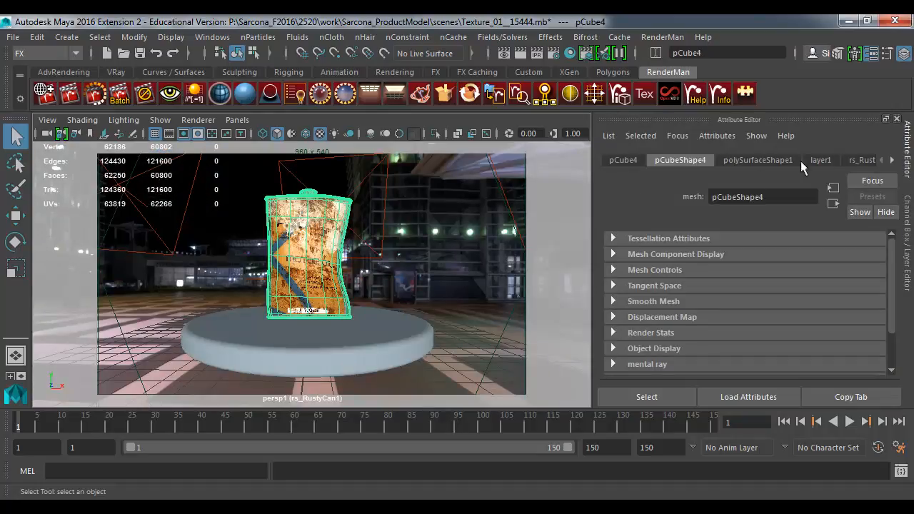
Step: Undock the attribute window, display the can's mila_material4 settings, and place the window so they are readable
{"action": "left_click", "coordinate": [891, 160]}
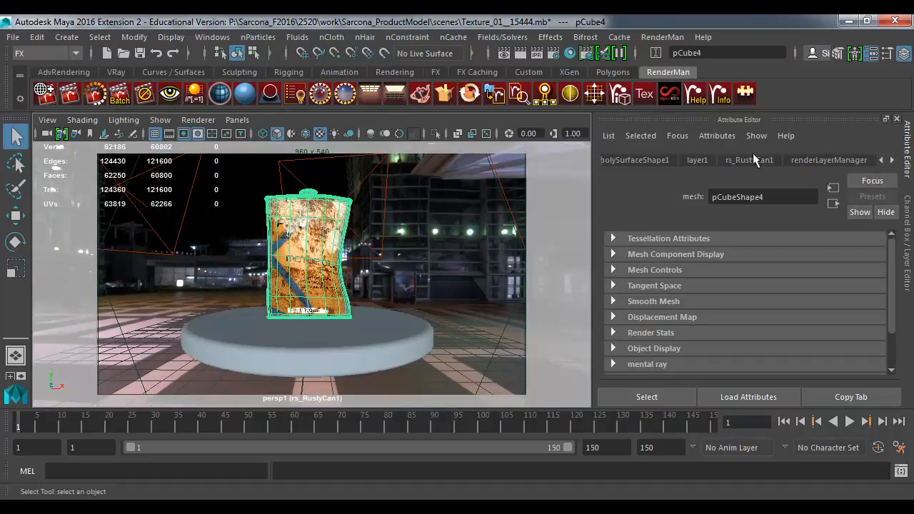
{"action": "left_click", "coordinate": [751, 158]}
{"action": "left_click_drag", "start_coordinate": [834, 125], "coordinate": [725, 105]}
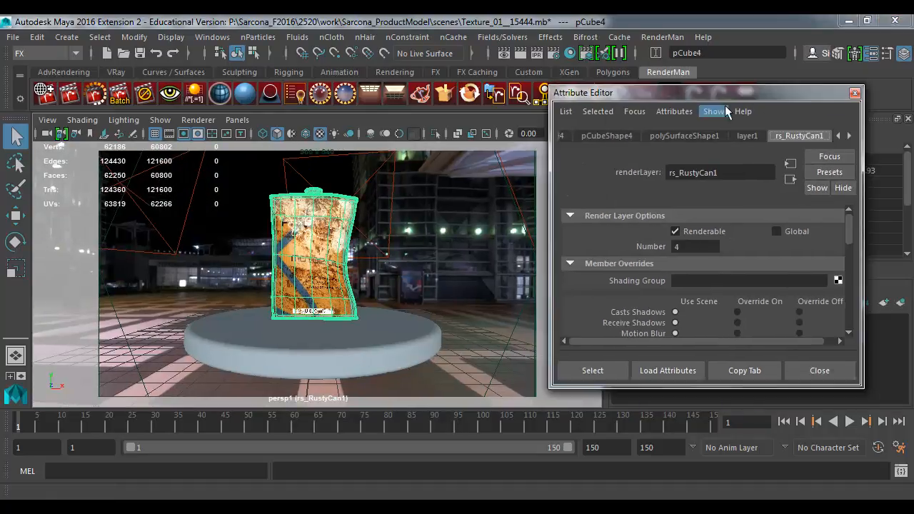
{"action": "left_click", "coordinate": [848, 135]}
{"action": "left_click", "coordinate": [806, 135]}
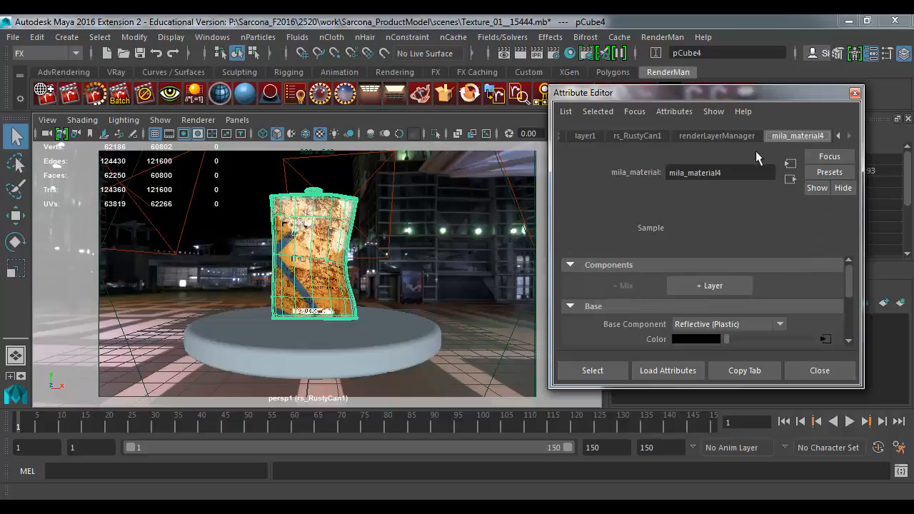
{"action": "left_click_drag", "start_coordinate": [758, 86], "coordinate": [758, 26]}
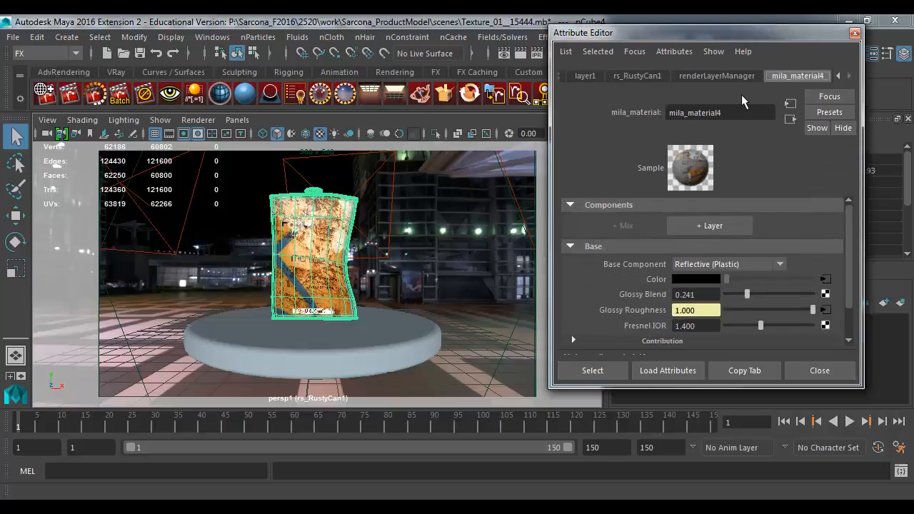
Step: Rename the can's material to rustMila
{"action": "double_click", "coordinate": [696, 112]}
{"action": "type", "text": "rustMila"}
{"action": "key", "text": "Return"}
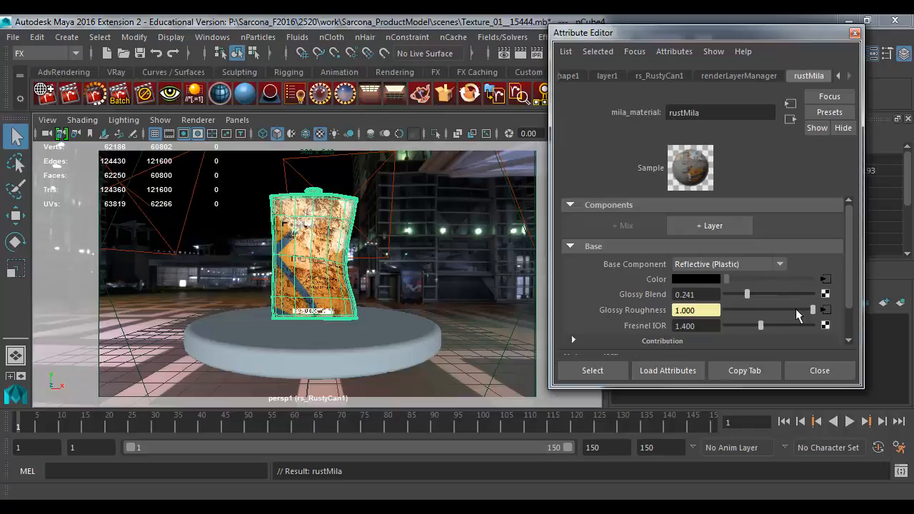
Step: Review rustMila's base, contribution and material properties, and open the bump2d3 node feeding its Overall Bump
{"action": "scroll", "coordinate": [806, 284], "scroll_direction": "down", "scroll_amount": 1}
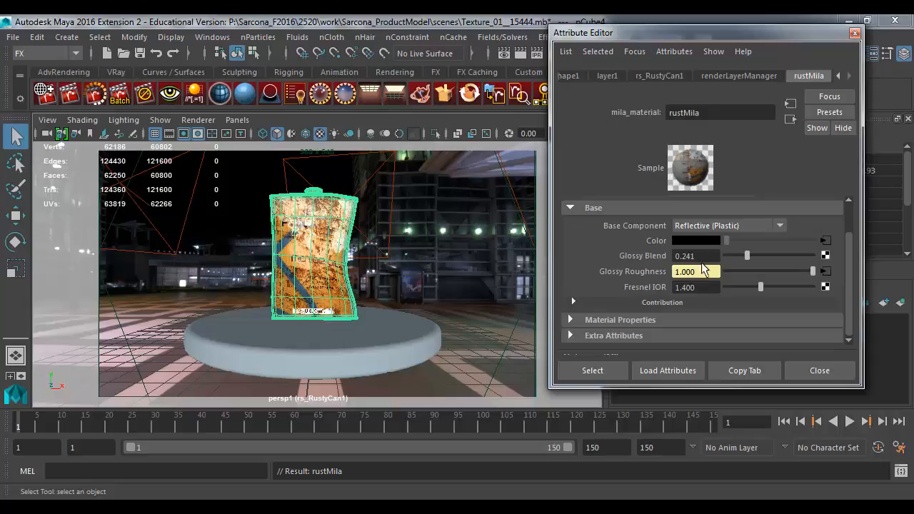
{"action": "left_click", "coordinate": [629, 303]}
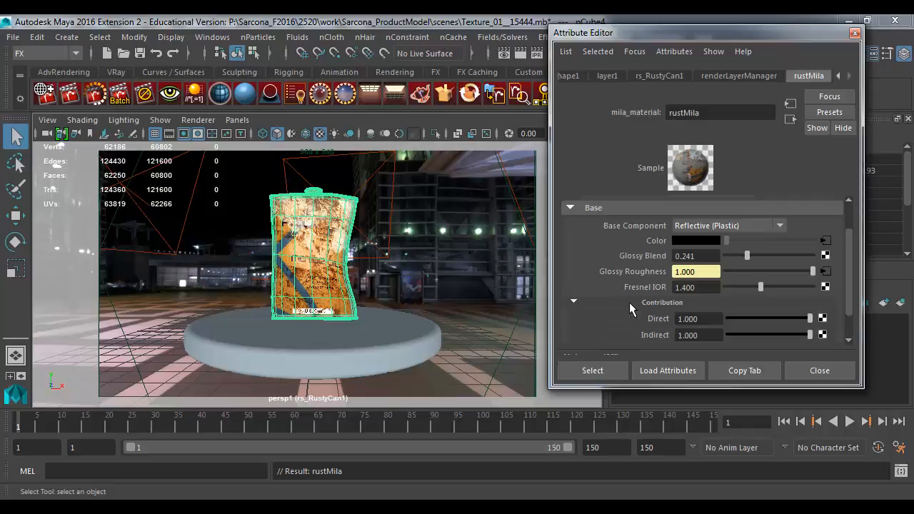
{"action": "left_click", "coordinate": [629, 302]}
{"action": "left_click", "coordinate": [622, 320]}
{"action": "scroll", "coordinate": [664, 312], "scroll_direction": "down", "scroll_amount": 3}
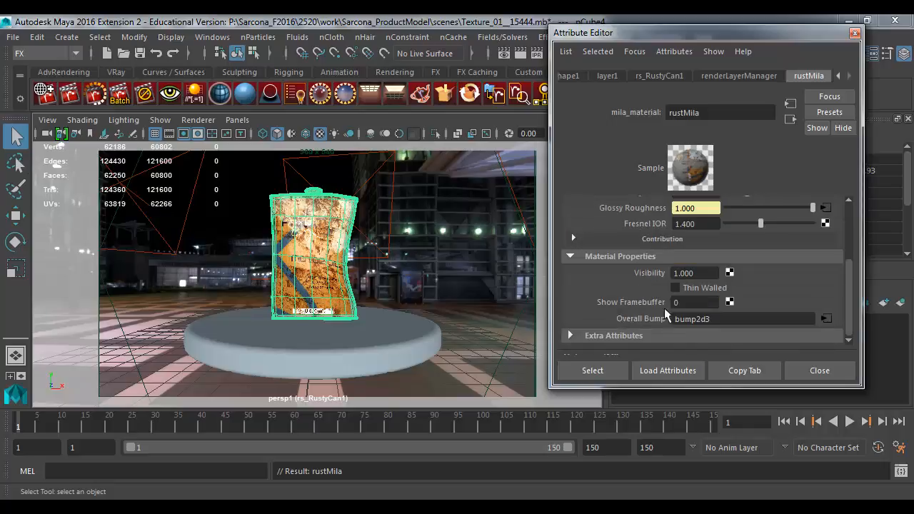
{"action": "left_click", "coordinate": [825, 319]}
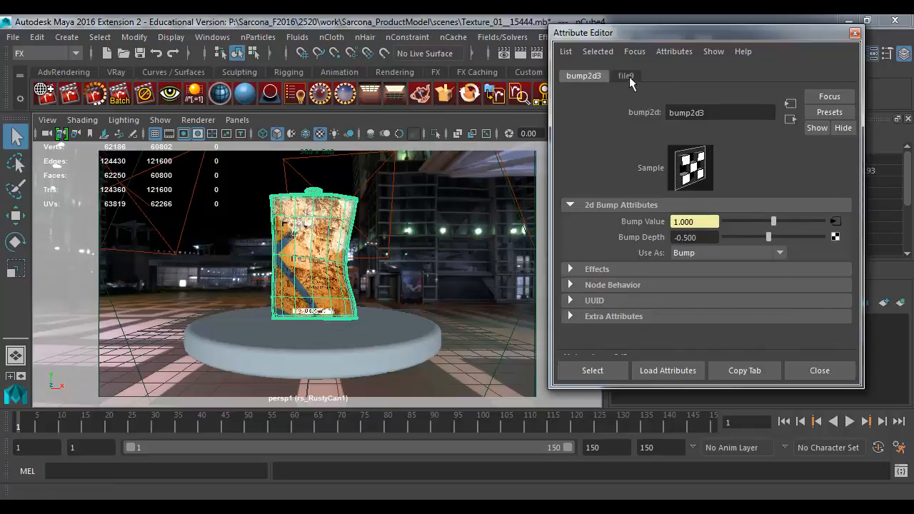
Step: Check the file node feeding the can's bump, with its RustyCanBump.tga image and pre-filter settings, and close the attribute window
{"action": "left_click", "coordinate": [627, 76]}
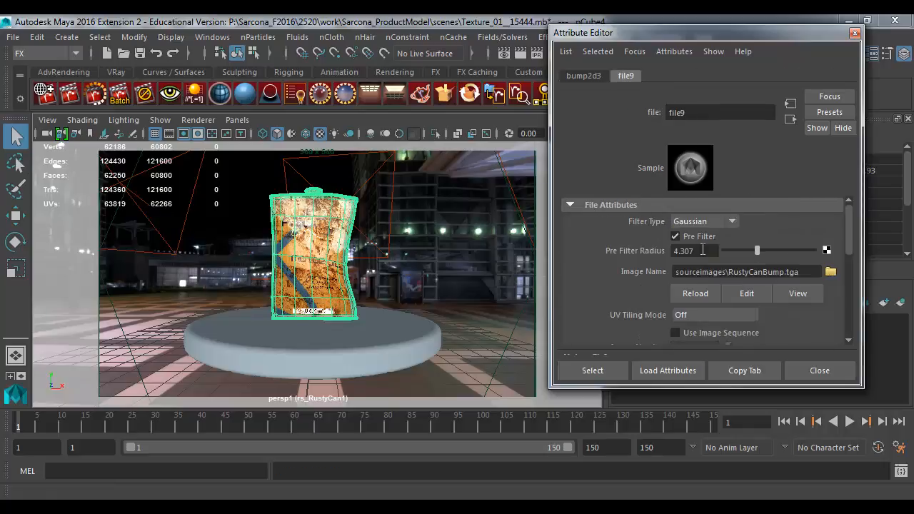
{"action": "left_click", "coordinate": [816, 371]}
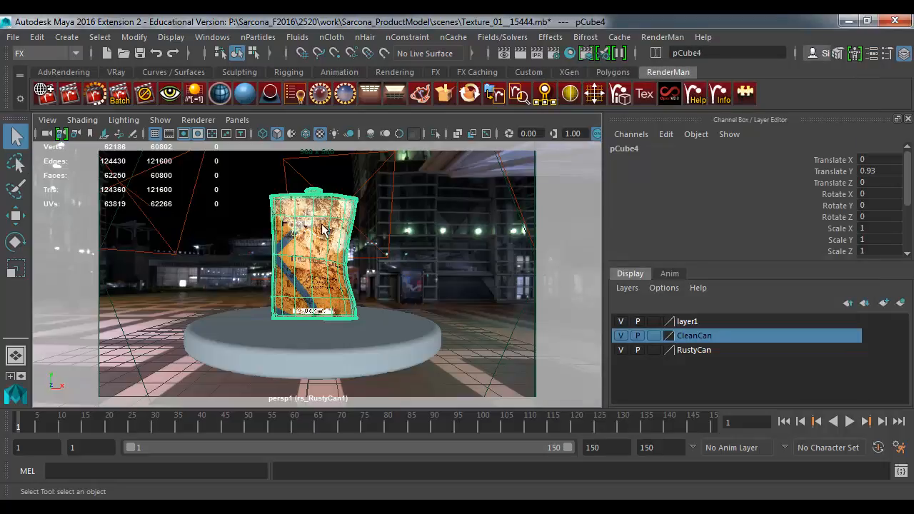
Step: Select the round pedestal, play the animation, and replay the turntable rotation through turnTableCamera1
{"action": "left_click", "coordinate": [265, 329]}
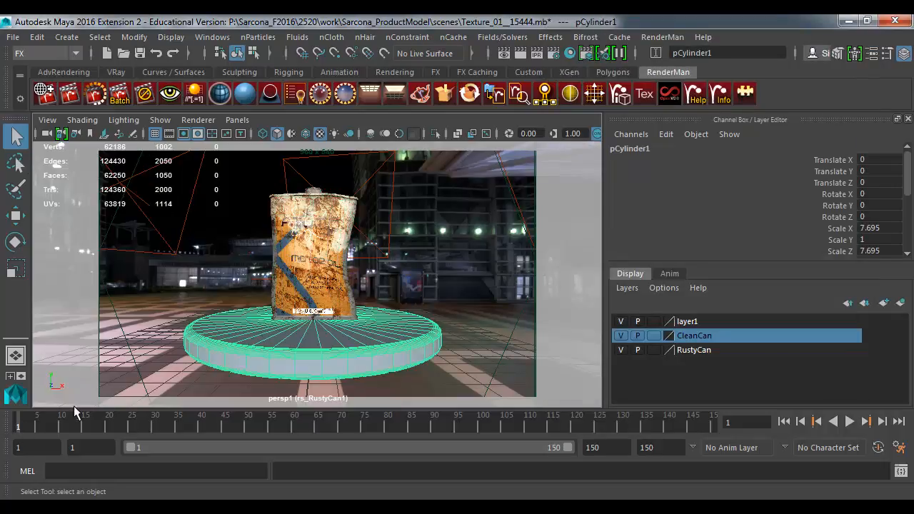
{"action": "key", "text": "alt+v"}
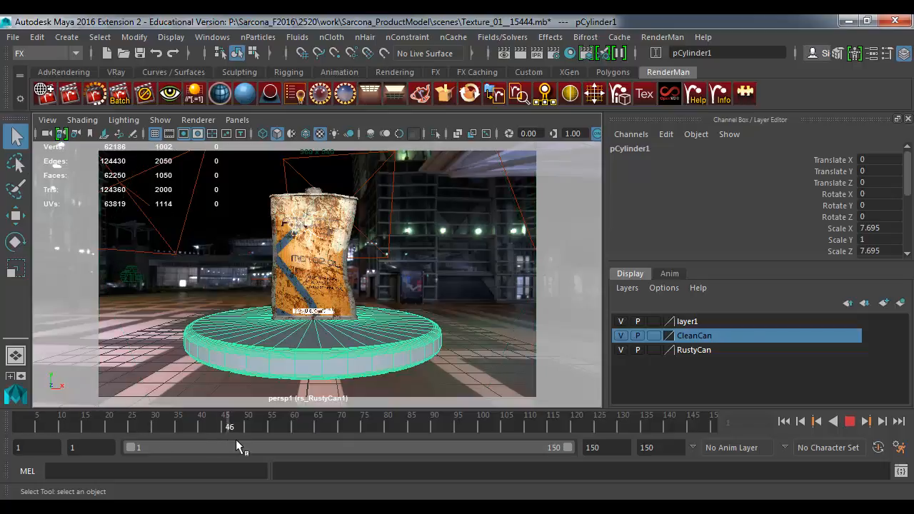
{"action": "key", "text": "alt+v"}
{"action": "left_click", "coordinate": [237, 119]}
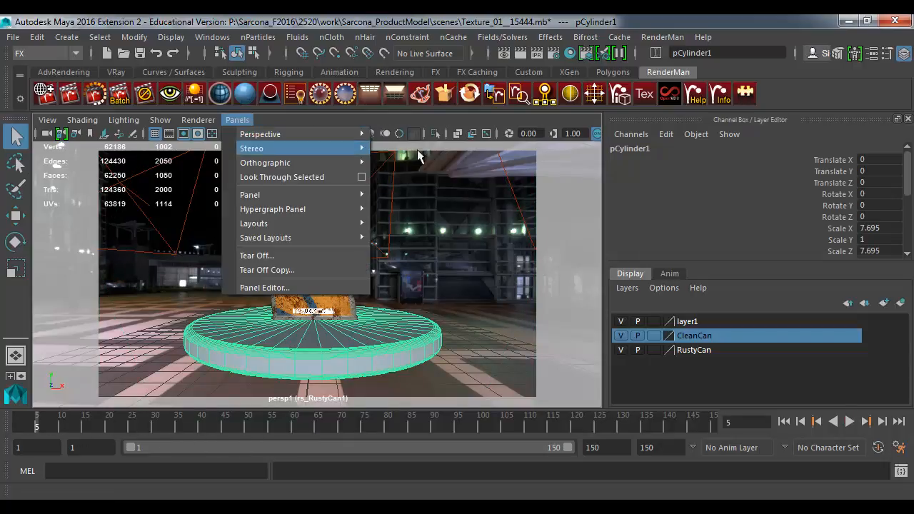
{"action": "mouse_move", "coordinate": [336, 135]}
{"action": "left_click", "coordinate": [428, 161]}
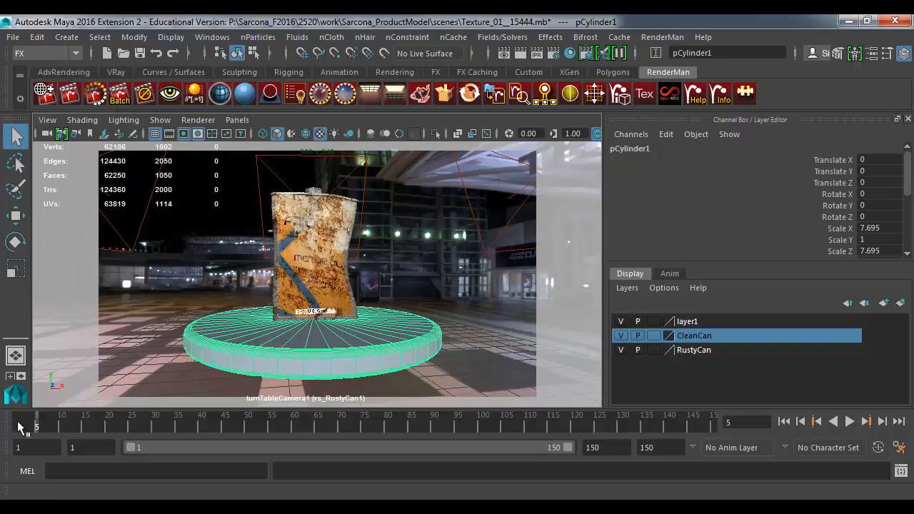
{"action": "key", "text": "alt+v"}
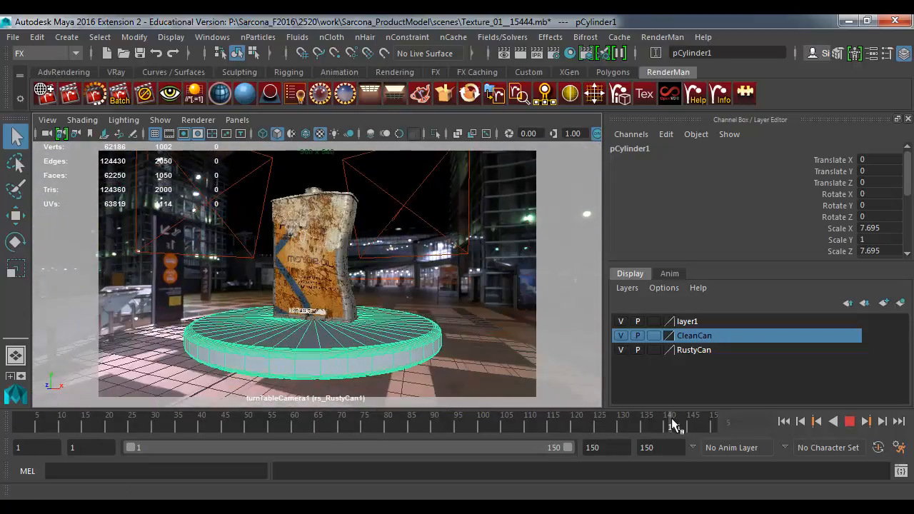
{"action": "key", "text": "alt+v"}
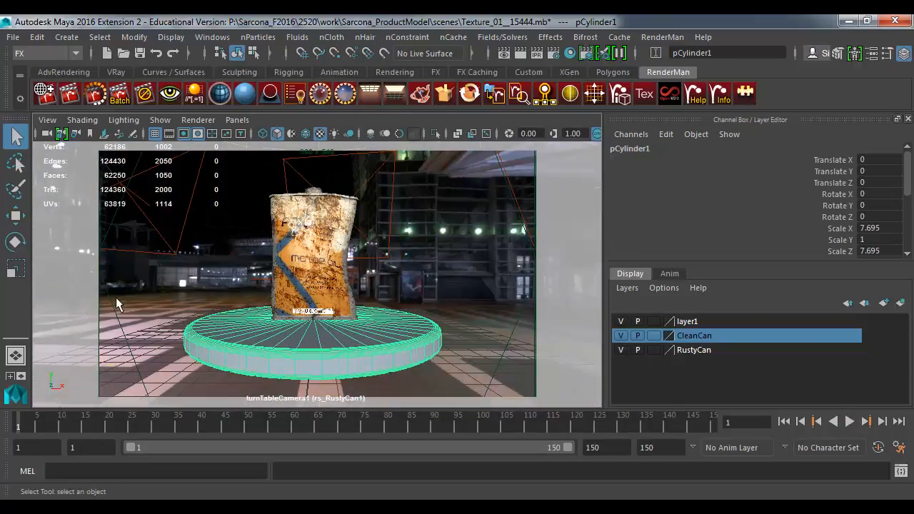
Step: Select the environment sphere, review the mental ray Quality and Scene render settings, and open the Image Based Lighting node's attributes
{"action": "left_click", "coordinate": [132, 310]}
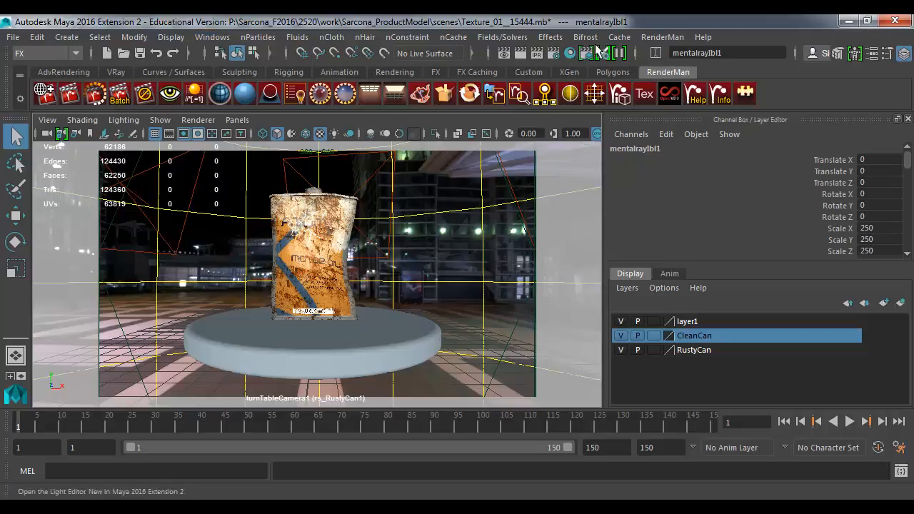
{"action": "left_click", "coordinate": [554, 54]}
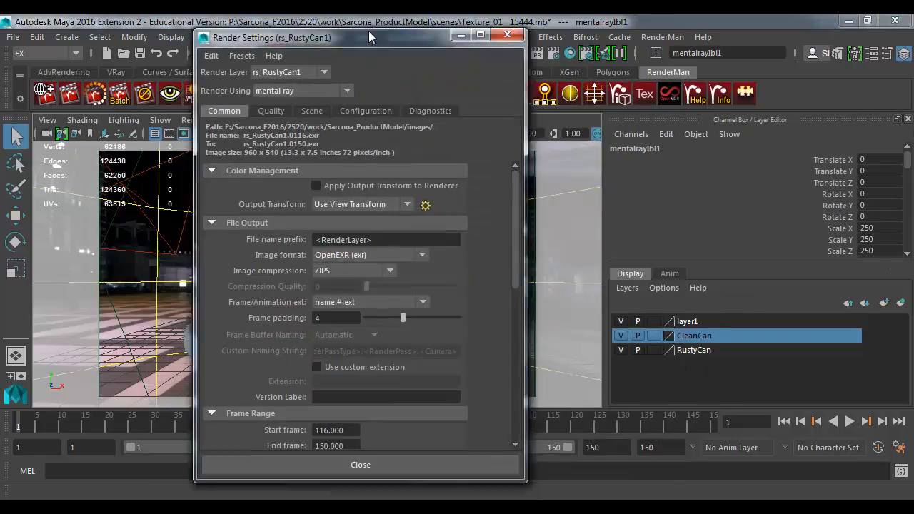
{"action": "left_click", "coordinate": [278, 97]}
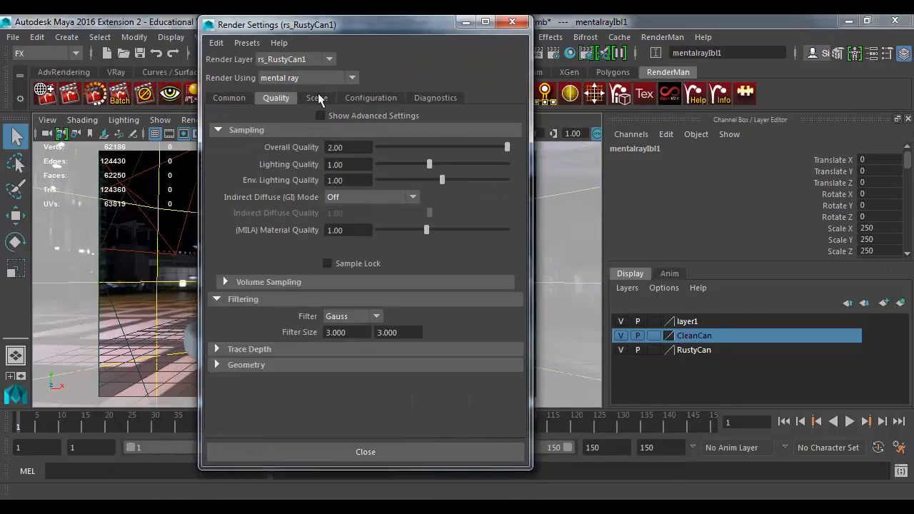
{"action": "left_click", "coordinate": [316, 98]}
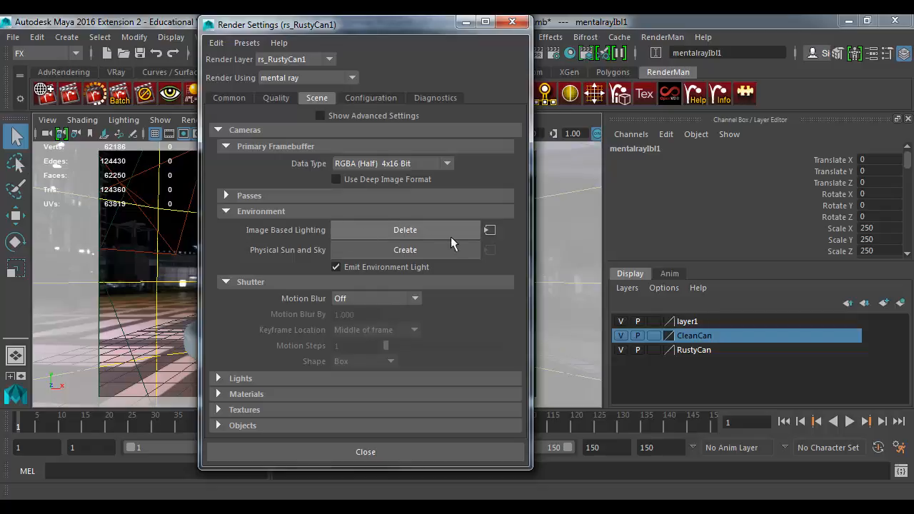
{"action": "left_click", "coordinate": [490, 229]}
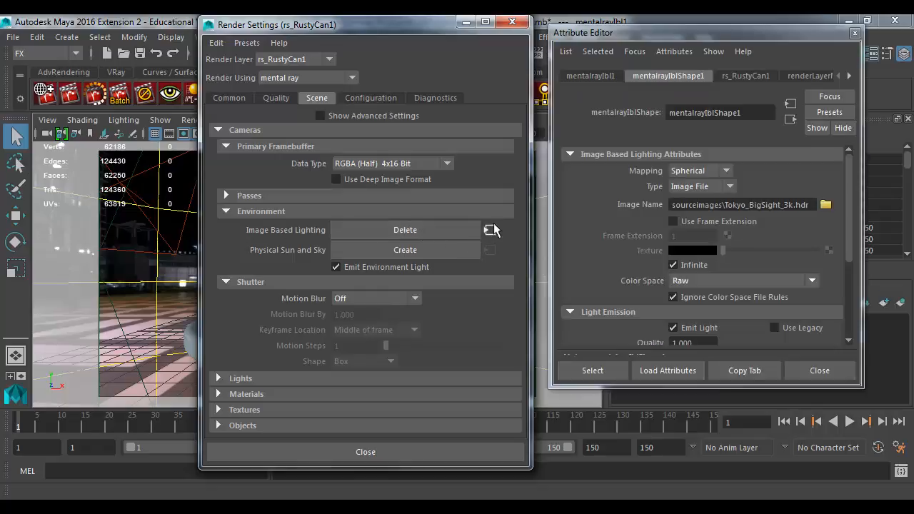
Step: Close the render settings, view the can inside the environment in shaded persp view, and highlight the IBL's Tokyo_BigSight_3k.hdr image name
{"action": "left_click", "coordinate": [512, 22]}
{"action": "key", "text": "space"}
{"action": "left_click_drag", "start_coordinate": [421, 246], "coordinate": [422, 209]}
{"action": "right_click_drag", "start_coordinate": [450, 288], "coordinate": [188, 266], "text": "alt"}
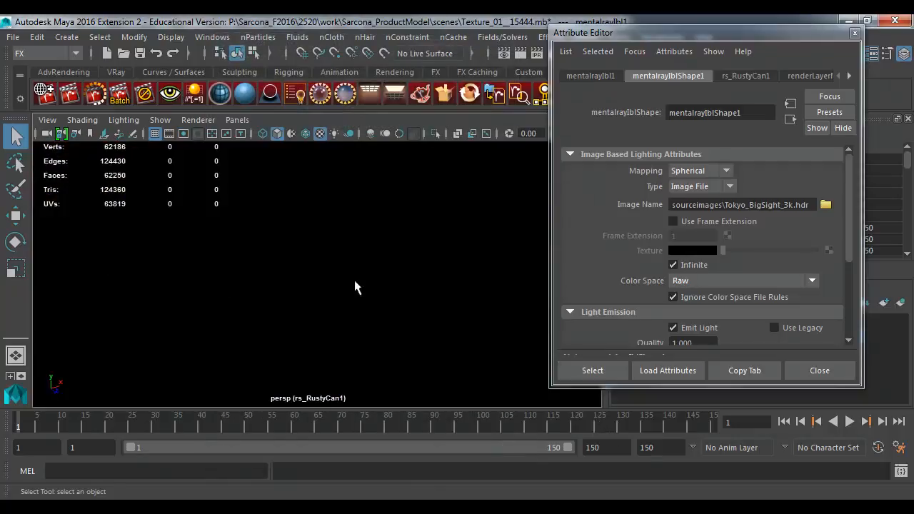
{"action": "key", "text": "4"}
{"action": "left_click_drag", "start_coordinate": [355, 285], "coordinate": [350, 265], "text": "alt"}
{"action": "right_click_drag", "start_coordinate": [232, 282], "coordinate": [493, 290], "text": "alt"}
{"action": "key", "text": "5"}
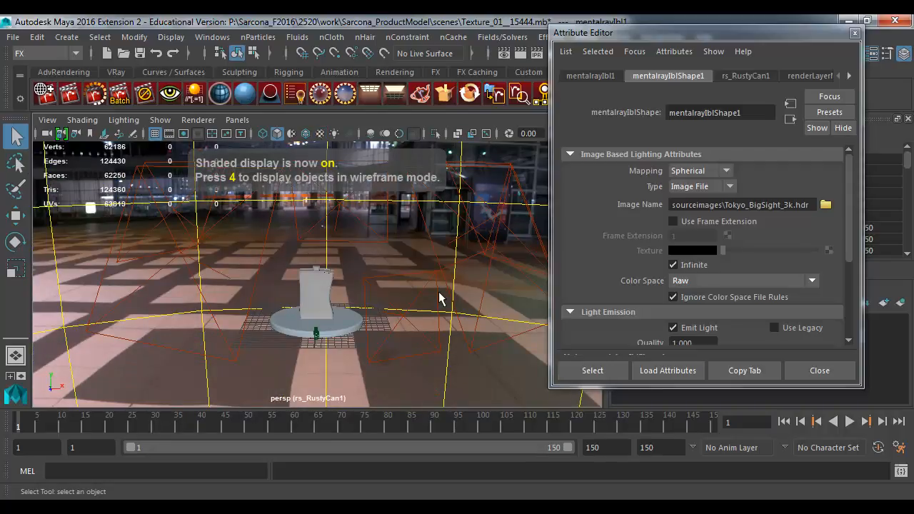
{"action": "left_click_drag", "start_coordinate": [813, 205], "coordinate": [648, 199]}
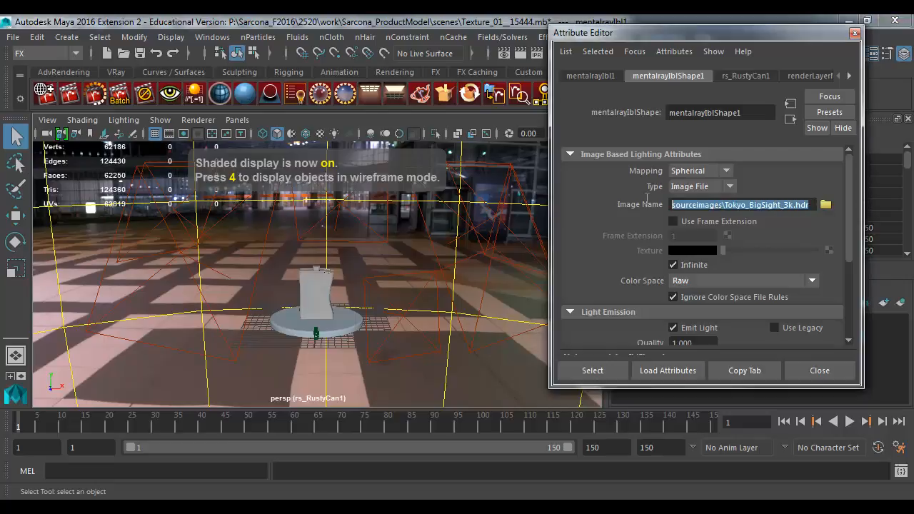
Step: Switch to Internet Explorer, search for "sibl hdr", open the sIBL Archive page on HDR Labs, and browse its HDRI sets
{"action": "left_click", "coordinate": [107, 510]}
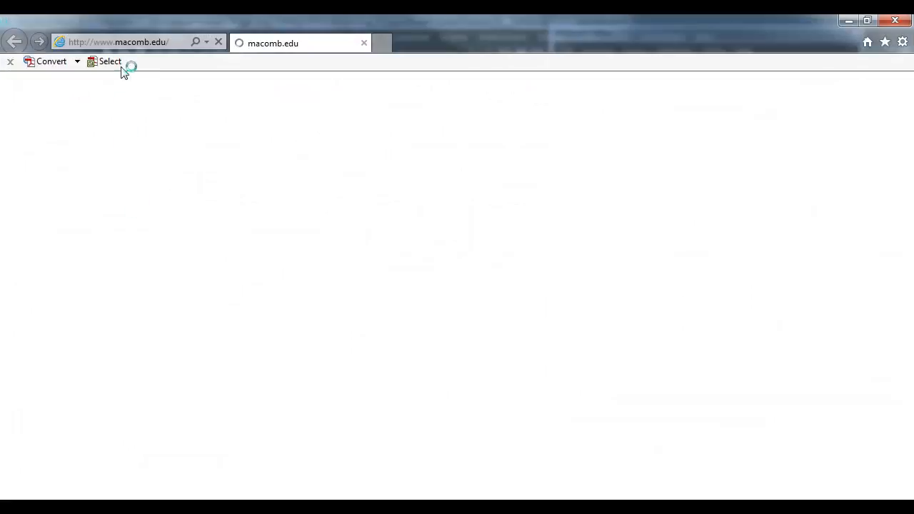
{"action": "left_click", "coordinate": [128, 41]}
{"action": "type", "text": "sibling"}
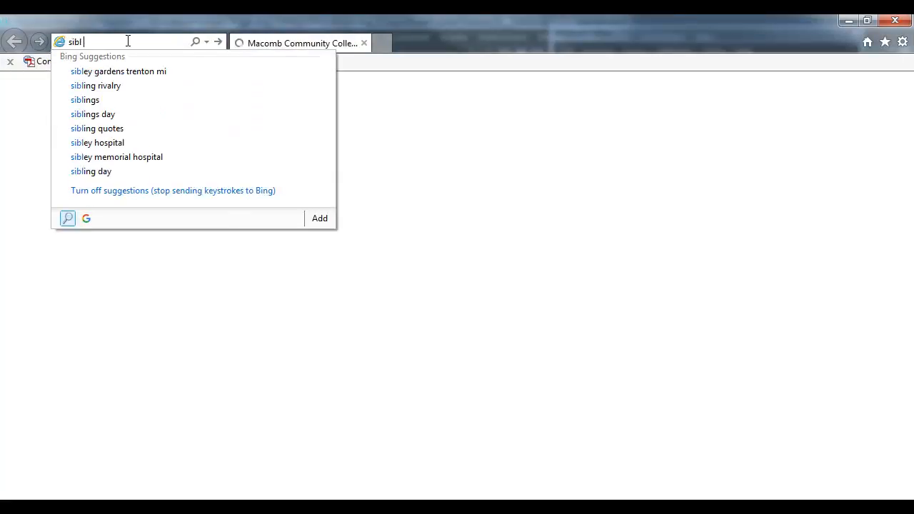
{"action": "key", "text": "Return"}
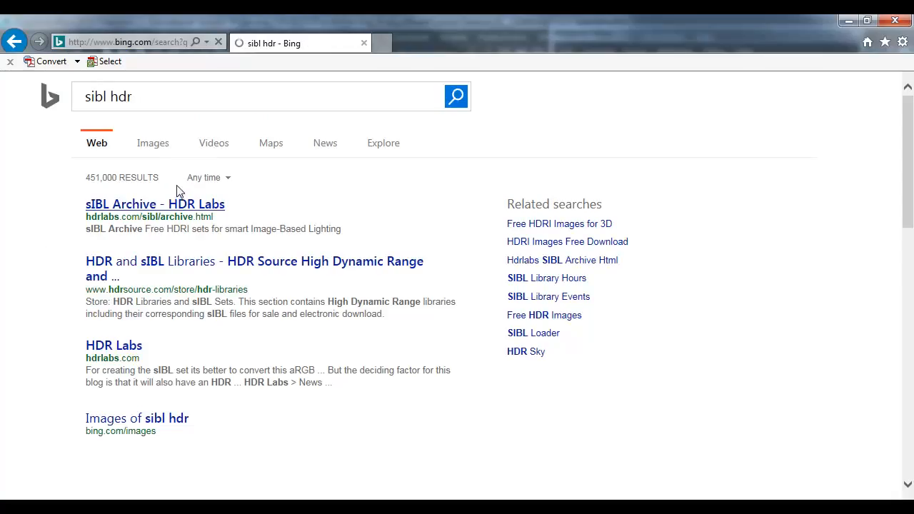
{"action": "left_click", "coordinate": [171, 207]}
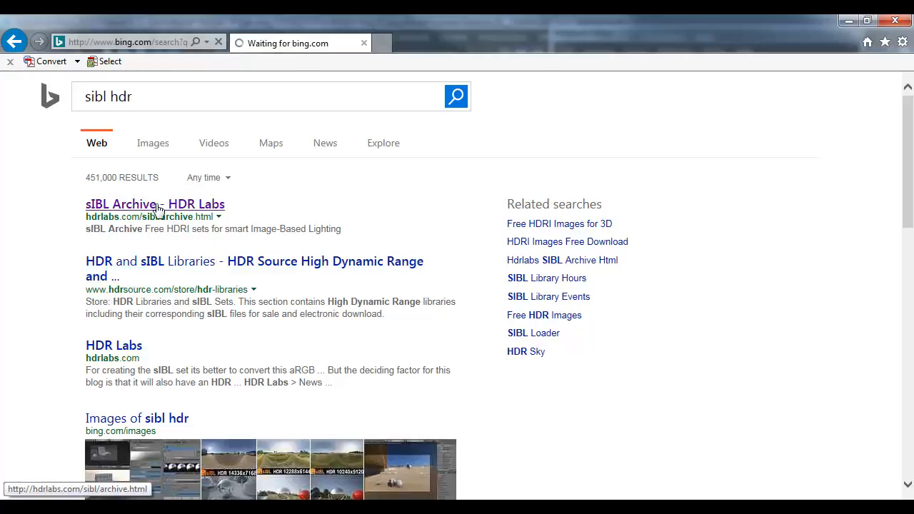
{"action": "left_click", "coordinate": [157, 212]}
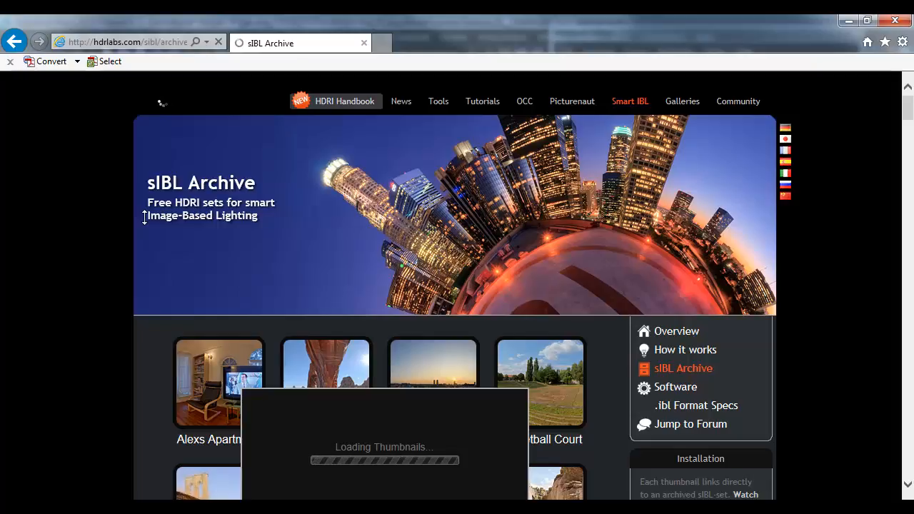
{"action": "scroll", "coordinate": [184, 282], "scroll_direction": "down", "scroll_amount": 3}
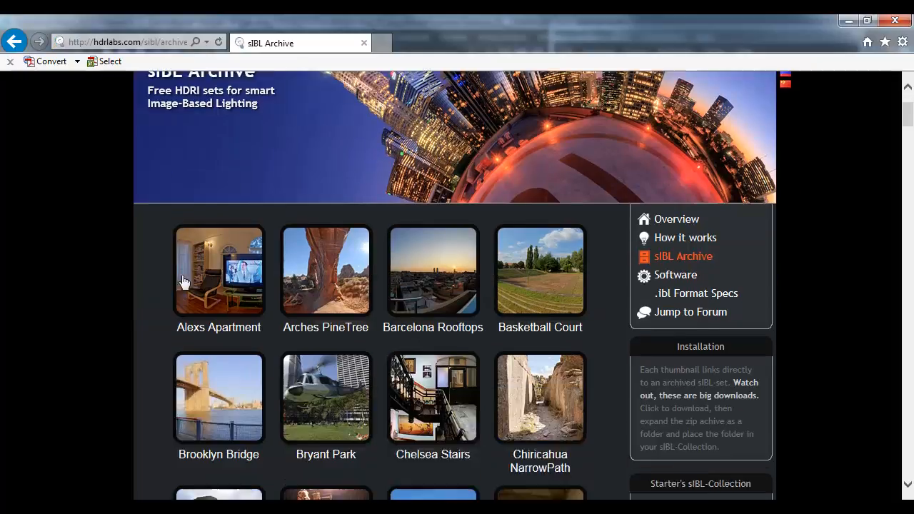
{"action": "scroll", "coordinate": [184, 282], "scroll_direction": "down", "scroll_amount": 2}
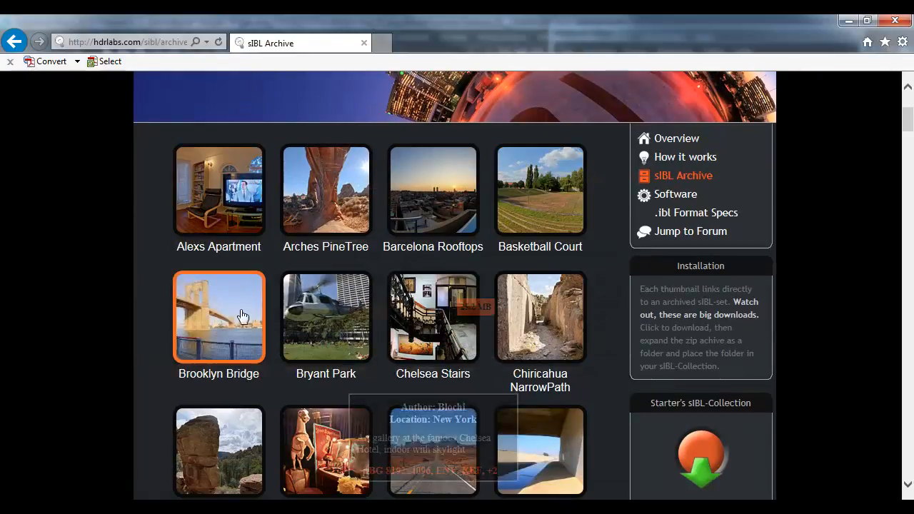
{"action": "scroll", "coordinate": [233, 335], "scroll_direction": "down", "scroll_amount": 3}
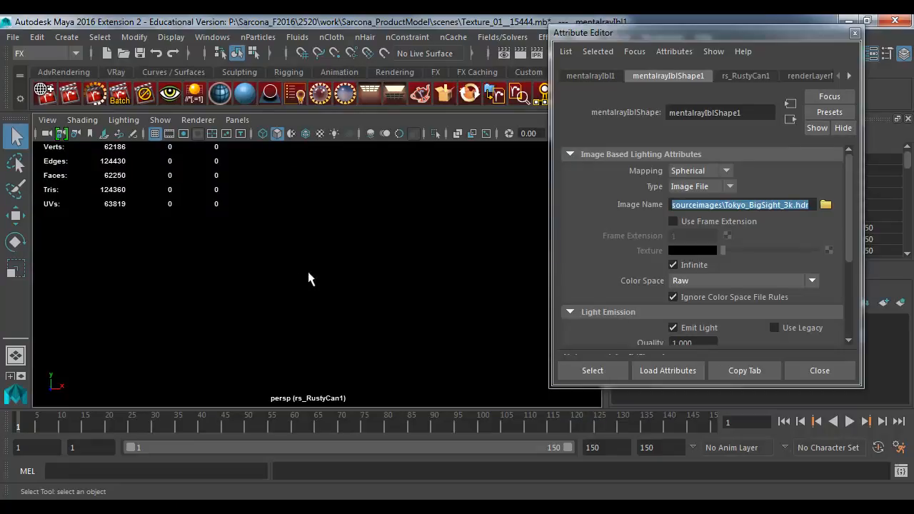
Step: Return to Maya and inspect the Tokyo environment image surrounding the can from different angles
{"action": "right_click_drag", "start_coordinate": [309, 279], "coordinate": [490, 271], "text": "alt"}
{"action": "left_click_drag", "start_coordinate": [490, 272], "coordinate": [320, 233], "text": "alt"}
{"action": "right_click_drag", "start_coordinate": [320, 232], "coordinate": [300, 245], "text": "alt"}
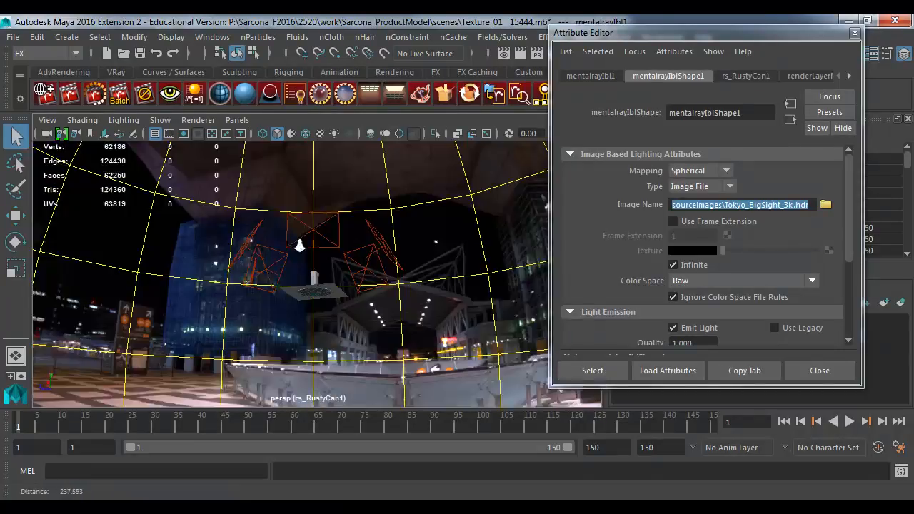
{"action": "left_click_drag", "start_coordinate": [300, 245], "coordinate": [349, 230], "text": "alt"}
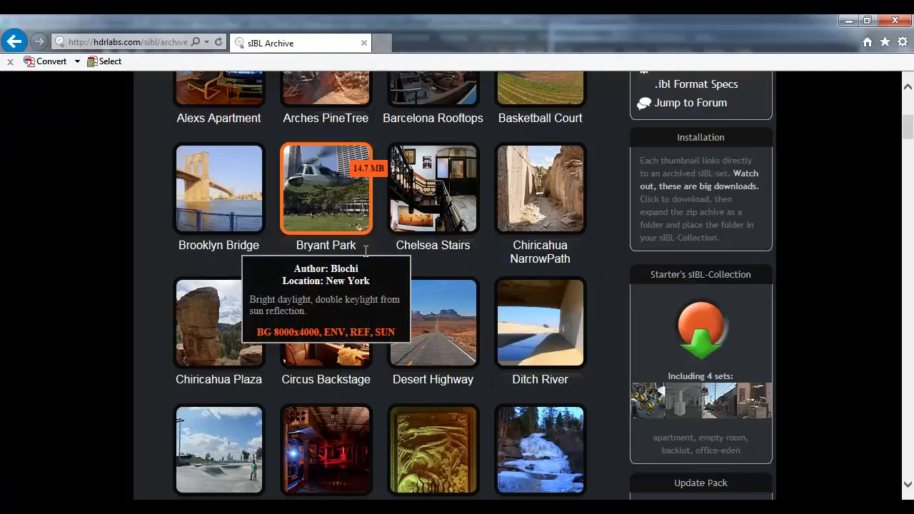
Step: Back in the browser, look through the sIBL Archive and download the Old Industrial Hall set as Old_Industrial_Hall to the Desktop
{"action": "scroll", "coordinate": [365, 249], "scroll_direction": "down", "scroll_amount": 3}
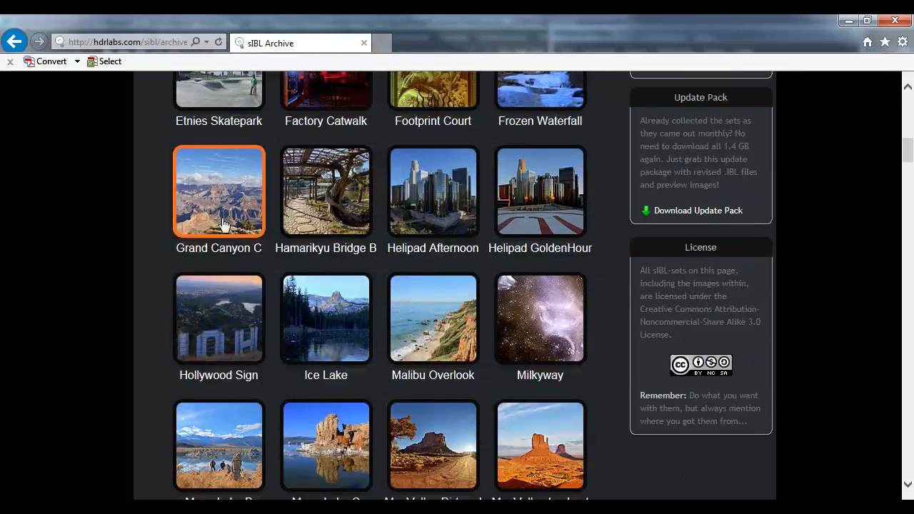
{"action": "scroll", "coordinate": [489, 194], "scroll_direction": "down", "scroll_amount": 1}
{"action": "scroll", "coordinate": [490, 194], "scroll_direction": "down", "scroll_amount": 4}
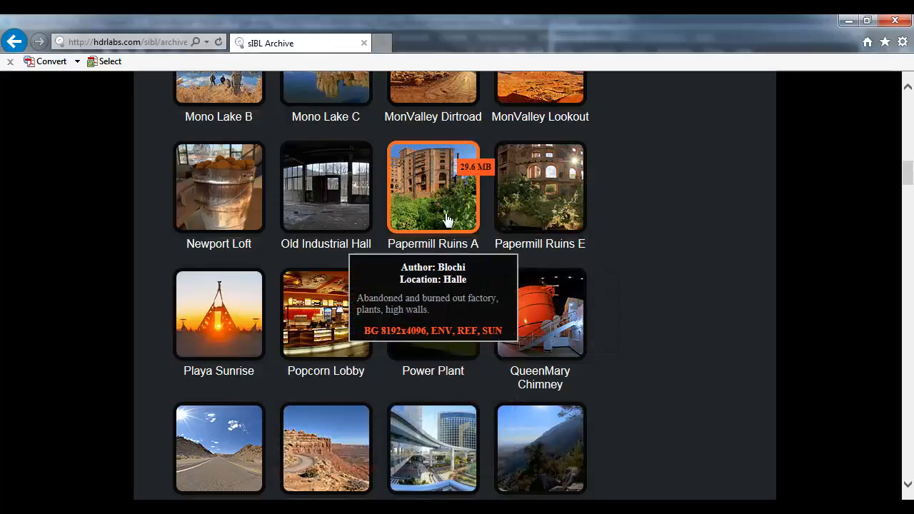
{"action": "mouse_move", "coordinate": [350, 216]}
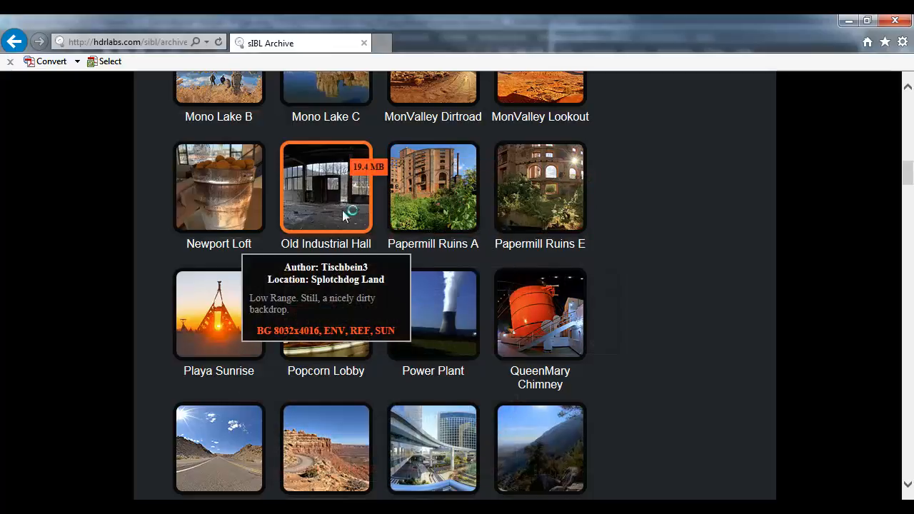
{"action": "left_click", "coordinate": [340, 210]}
{"action": "left_click", "coordinate": [408, 293]}
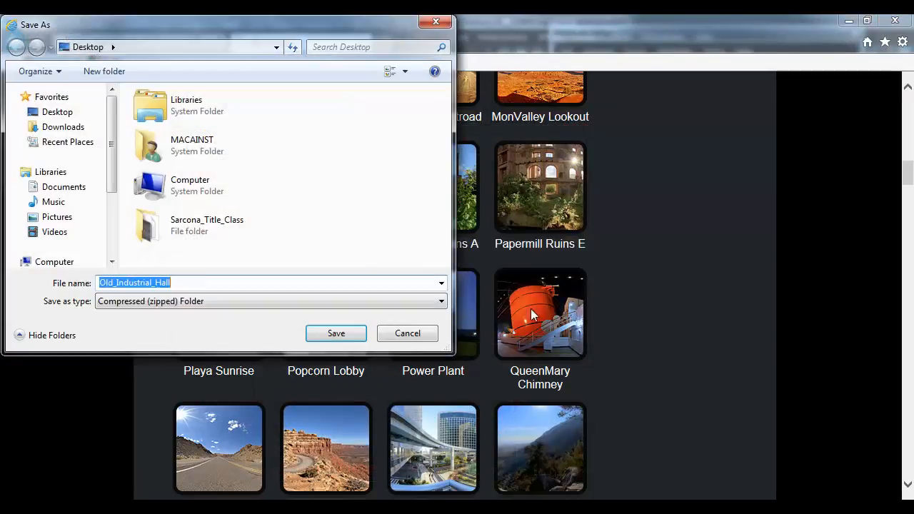
{"action": "left_click", "coordinate": [324, 332]}
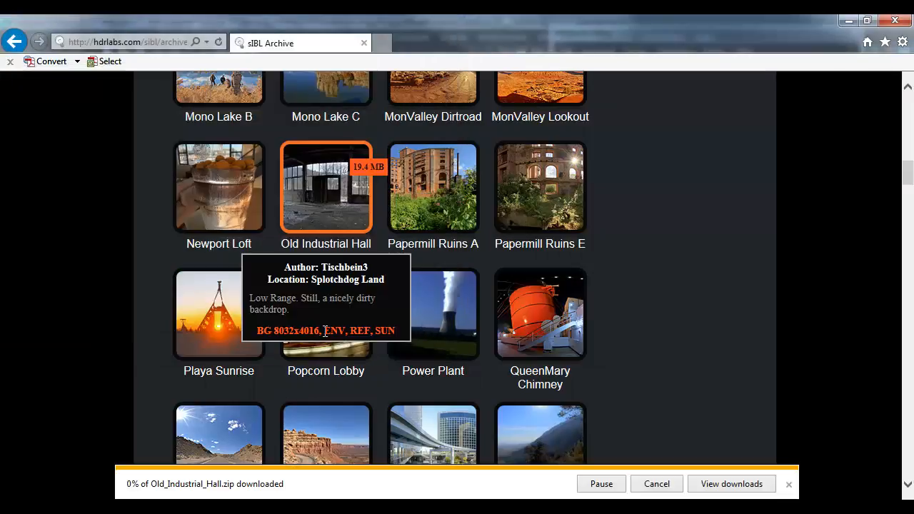
Step: Open the Desktop folder in Windows Explorer to check the downloading archive, and switch back to Maya
{"action": "key", "text": "super+e"}
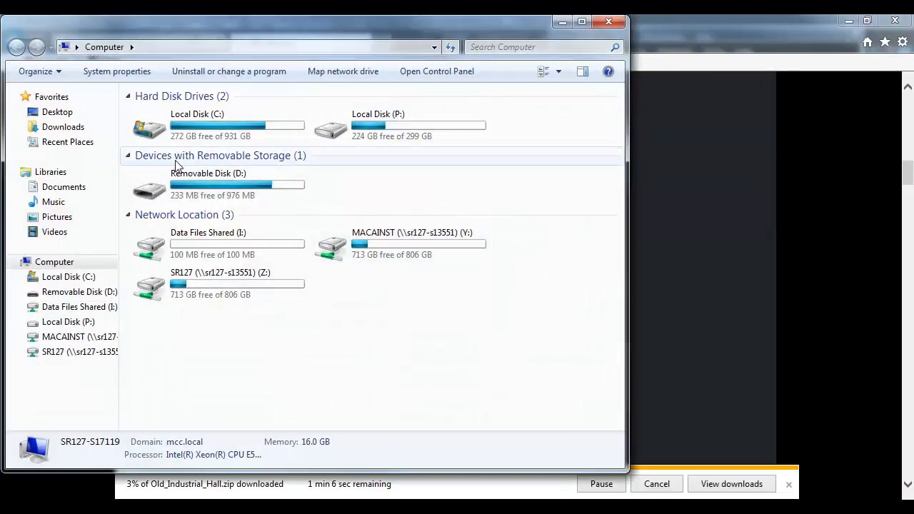
{"action": "left_click", "coordinate": [57, 113]}
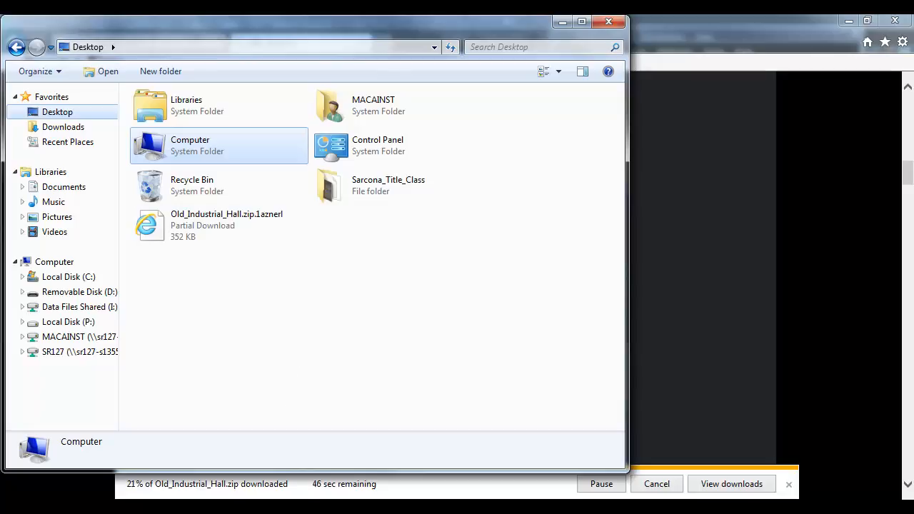
{"action": "mouse_move", "coordinate": [240, 507]}
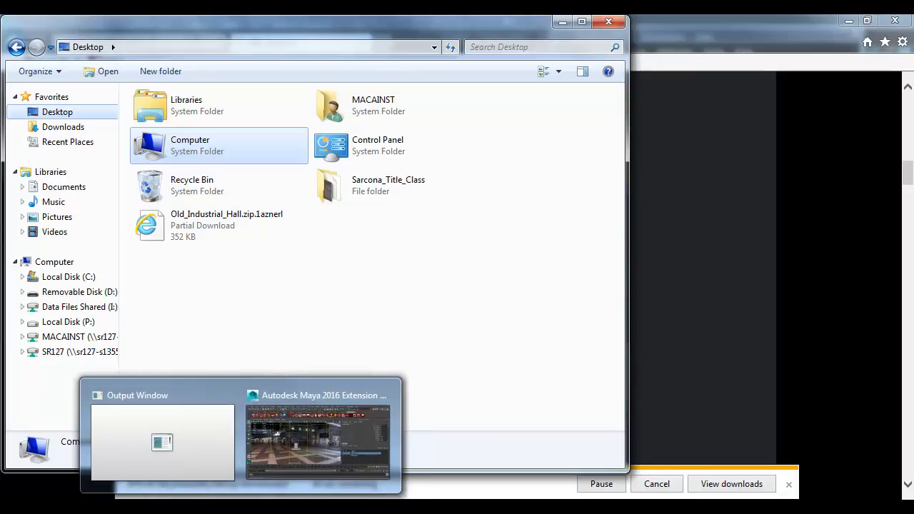
{"action": "left_click", "coordinate": [346, 417]}
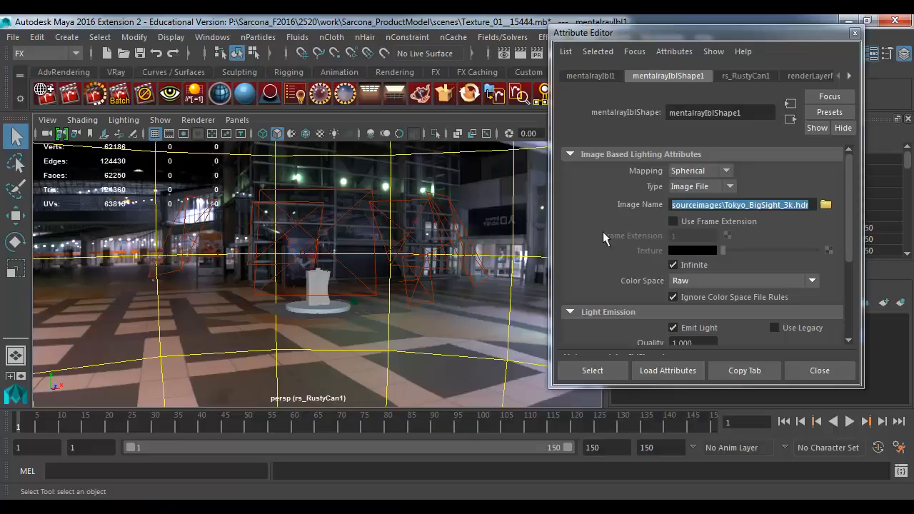
Step: Load Tokyo_BigSight_3k.hdr from the sourceimages folder as the image-based light's image
{"action": "left_click", "coordinate": [825, 205]}
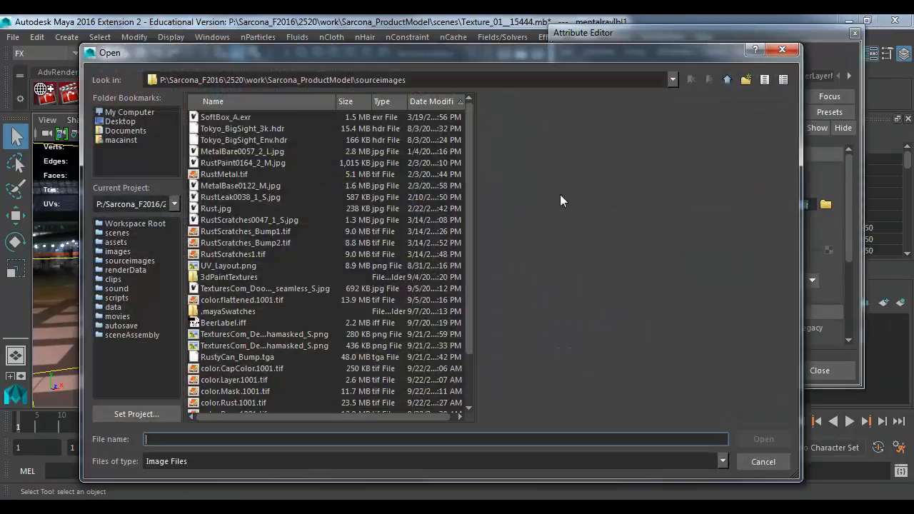
{"action": "left_click", "coordinate": [242, 129]}
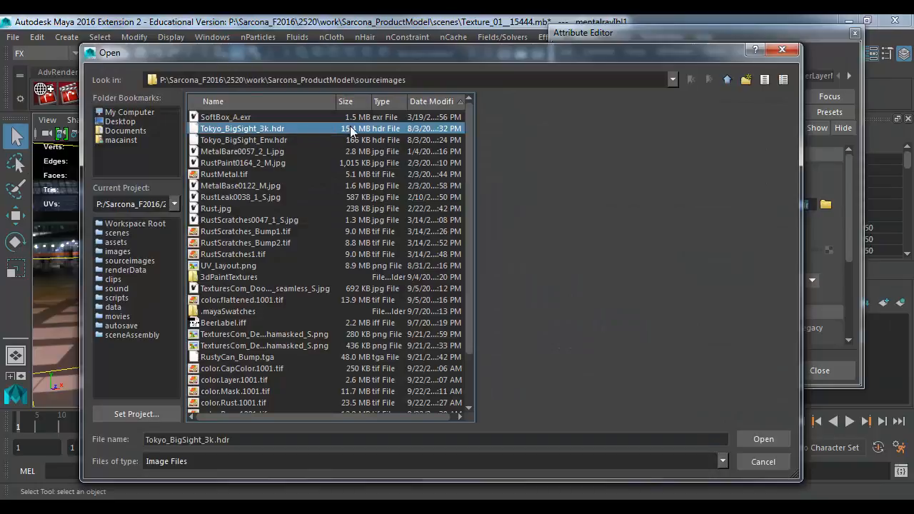
{"action": "left_click", "coordinate": [763, 439]}
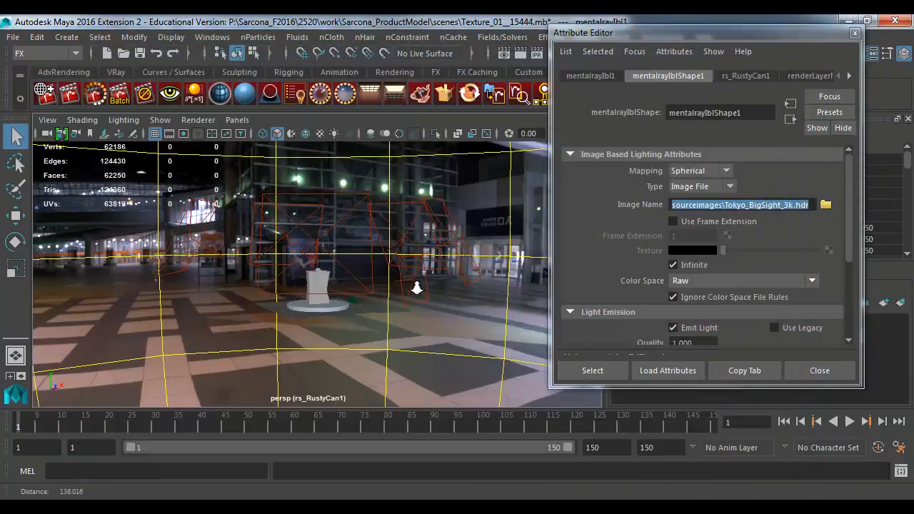
{"action": "scroll", "coordinate": [379, 288], "scroll_direction": "up", "scroll_amount": 10}
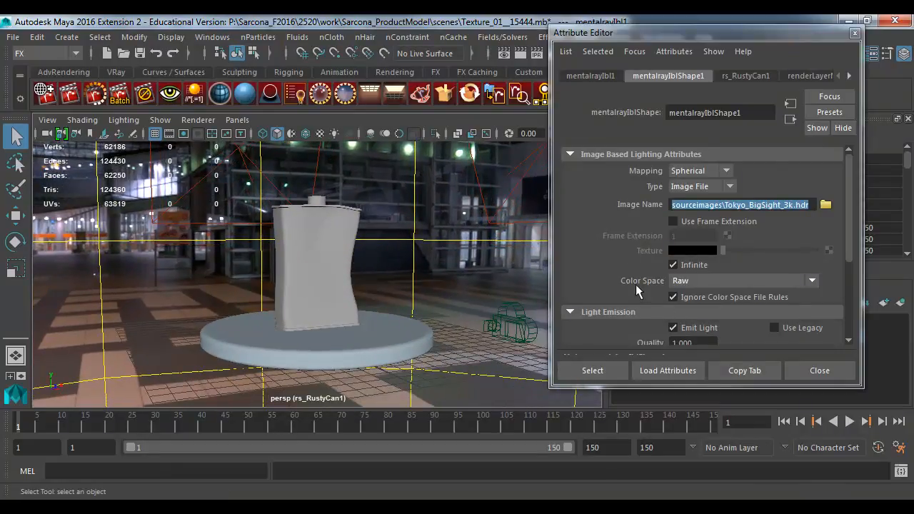
Step: Expand the image-based light's Render Stats and examine its Primary Visibility option against the environment behind the can
{"action": "scroll", "coordinate": [635, 284], "scroll_direction": "down", "scroll_amount": 3}
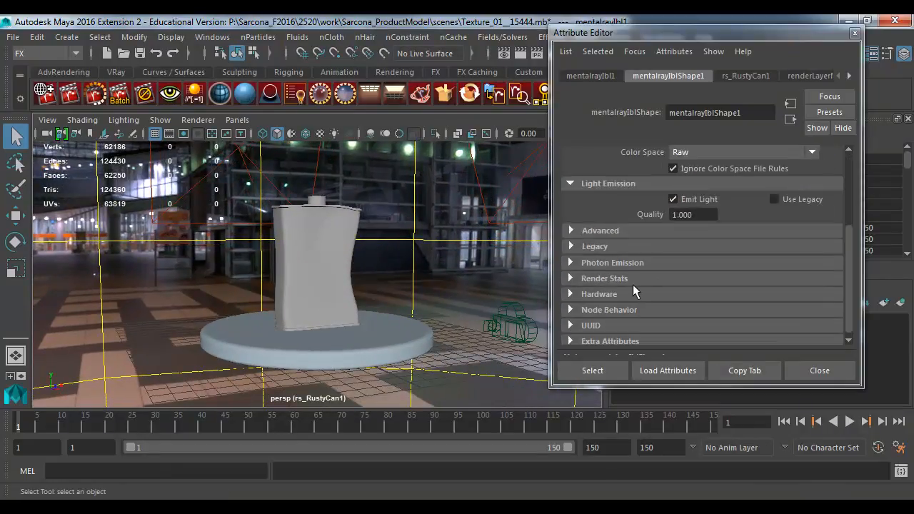
{"action": "left_click", "coordinate": [592, 279]}
{"action": "left_click", "coordinate": [696, 299]}
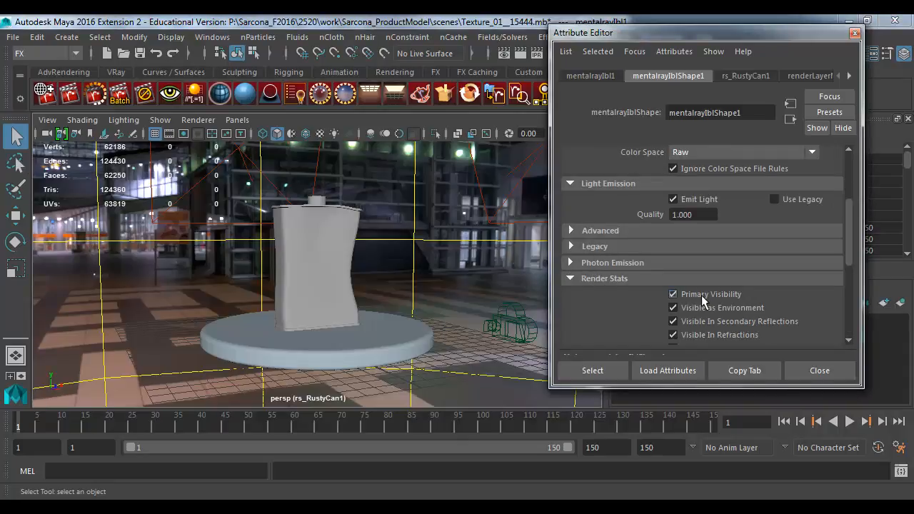
{"action": "left_click", "coordinate": [703, 300]}
{"action": "scroll", "coordinate": [410, 249], "scroll_direction": "up", "scroll_amount": 5}
{"action": "left_click_drag", "start_coordinate": [432, 253], "coordinate": [255, 232], "text": "alt"}
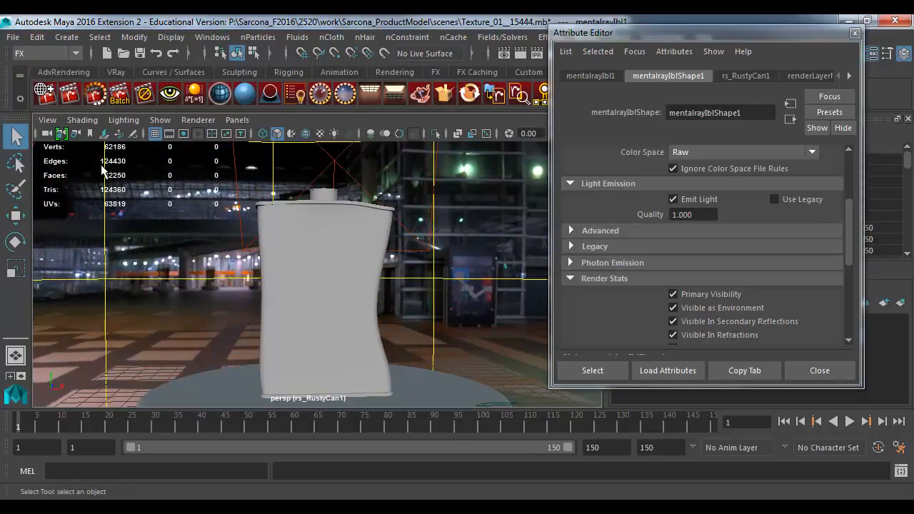
Step: Close the Attribute Editor and look through turnTableCamera1
{"action": "left_click", "coordinate": [818, 370]}
{"action": "left_click", "coordinate": [237, 120]}
{"action": "mouse_move", "coordinate": [262, 132]}
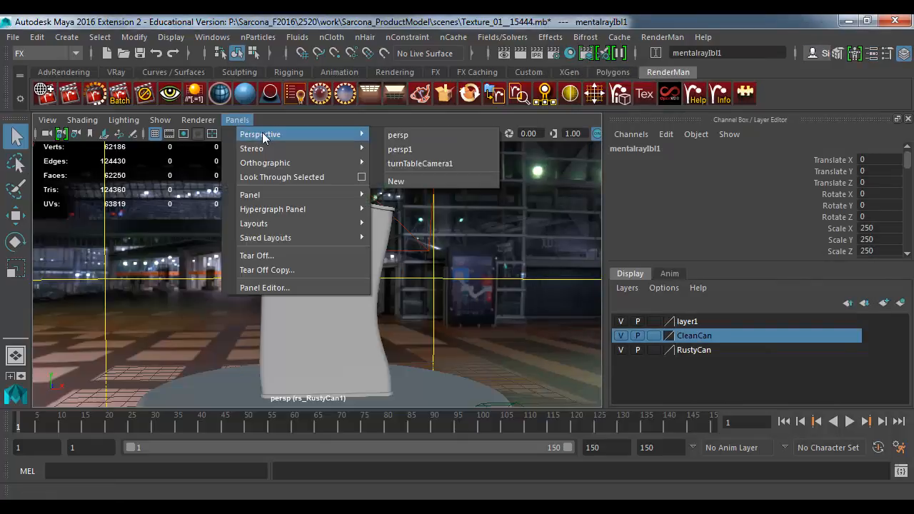
{"action": "left_click", "coordinate": [425, 159]}
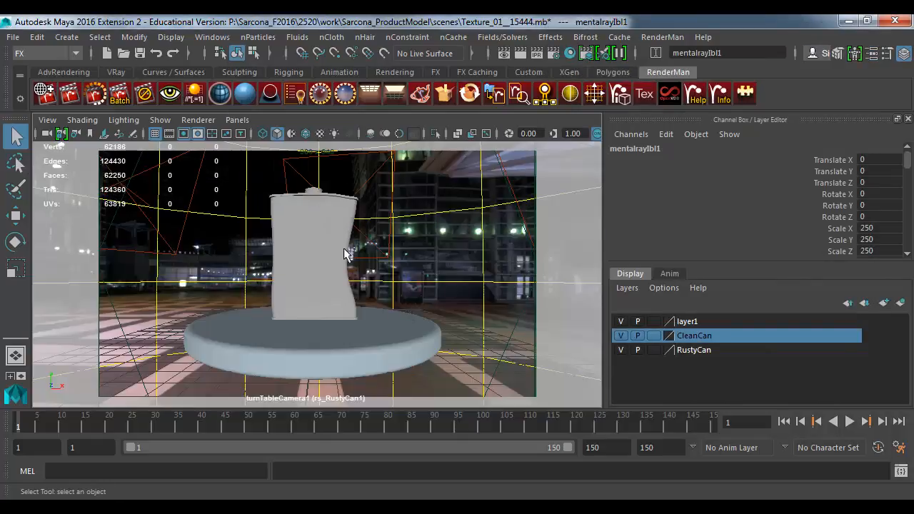
Step: Try moving the can along X to about -7.3, off the turntable, and undo the move
{"action": "left_click", "coordinate": [320, 247]}
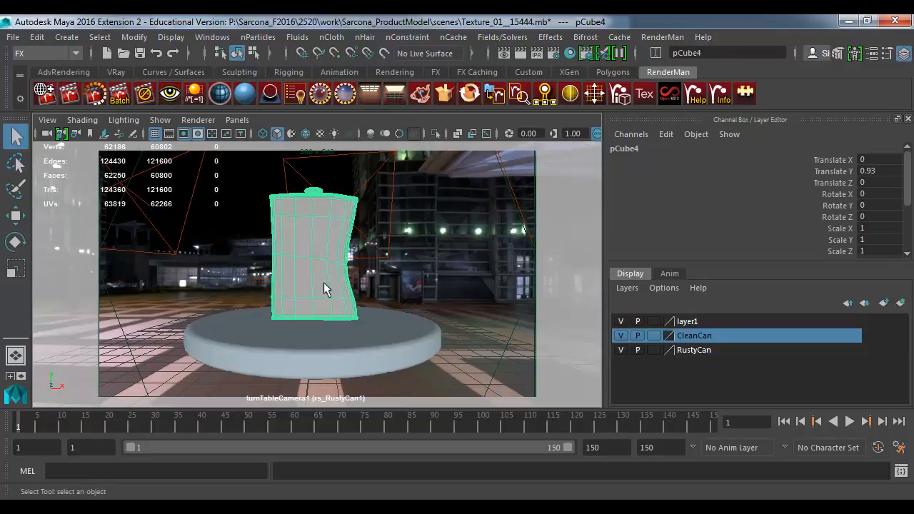
{"action": "key", "text": "w"}
{"action": "left_click_drag", "start_coordinate": [356, 267], "coordinate": [245, 266]}
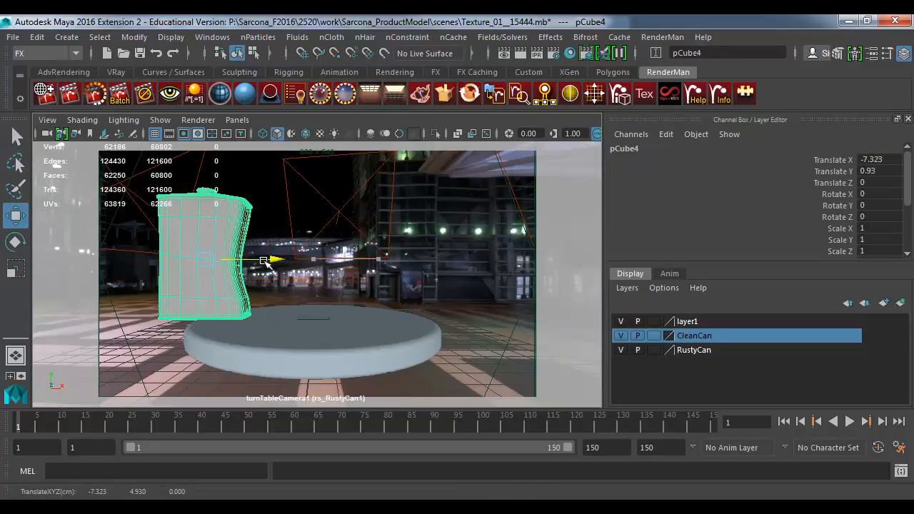
{"action": "key", "text": "ctrl+z"}
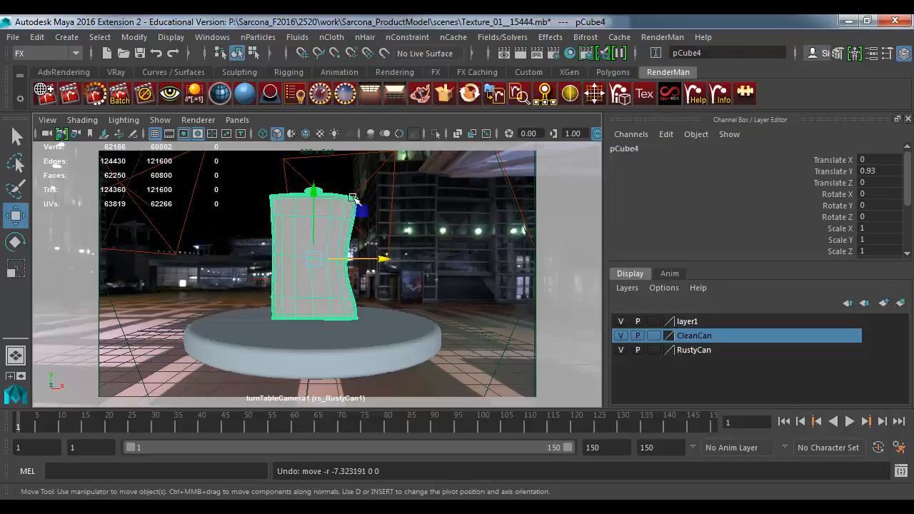
Step: Move the vertices at the can's upper corners to deform its top edge, and return to object selection
{"action": "key", "text": "F9"}
{"action": "mouse_move", "coordinate": [366, 186]}
{"action": "left_mouse_down"}
{"action": "mouse_move", "coordinate": [337, 208]}
{"action": "mouse_move", "coordinate": [347, 185]}
{"action": "left_mouse_up"}
{"action": "left_click_drag", "start_coordinate": [261, 184], "coordinate": [282, 208]}
{"action": "key", "text": "F8"}
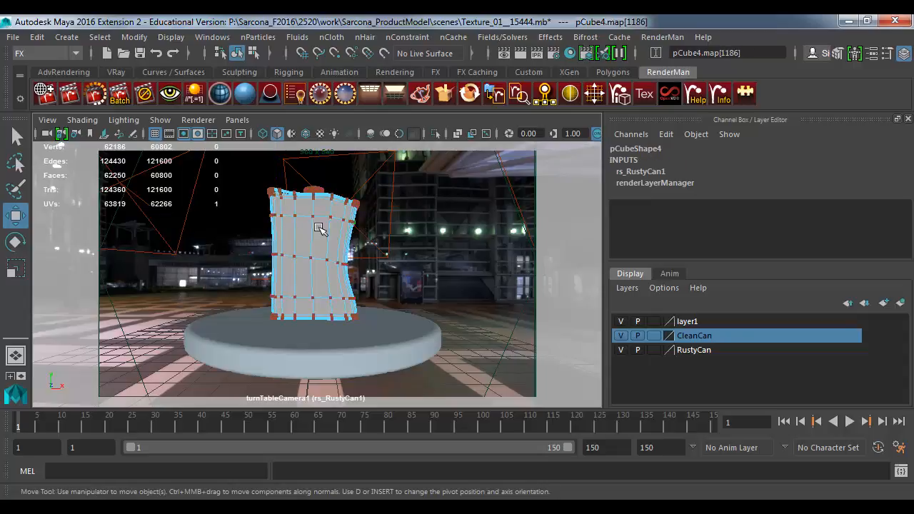
{"action": "left_click", "coordinate": [382, 216]}
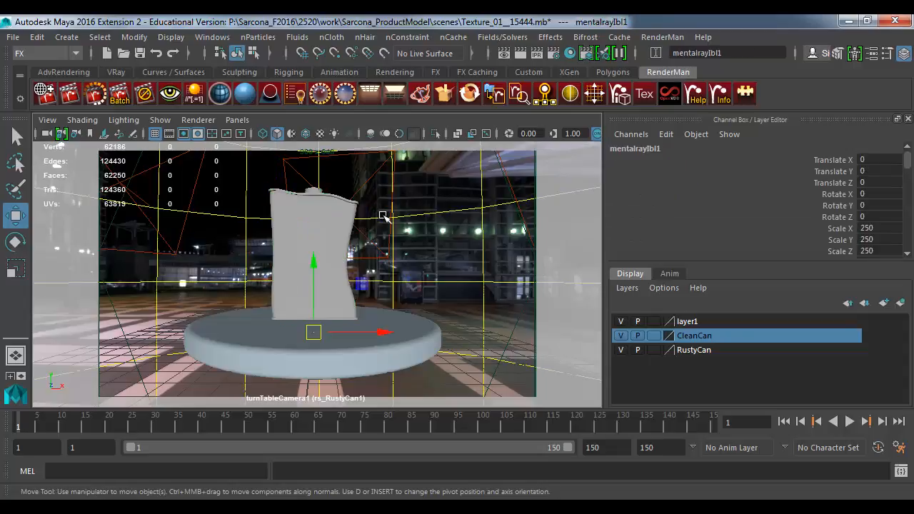
Step: Switch to the perspective camera, examine the can within its surroundings, and select the large sphere enclosing the scene
{"action": "left_click", "coordinate": [332, 220]}
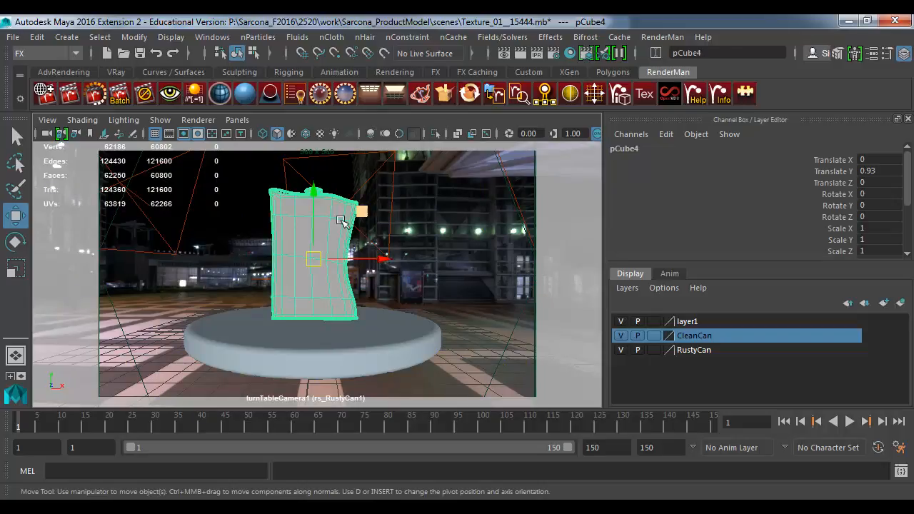
{"action": "key", "text": "space"}
{"action": "left_click_drag", "start_coordinate": [446, 268], "coordinate": [446, 240]}
{"action": "right_click_drag", "start_coordinate": [466, 291], "coordinate": [339, 253], "text": "alt"}
{"action": "left_click_drag", "start_coordinate": [341, 251], "coordinate": [357, 270], "text": "alt"}
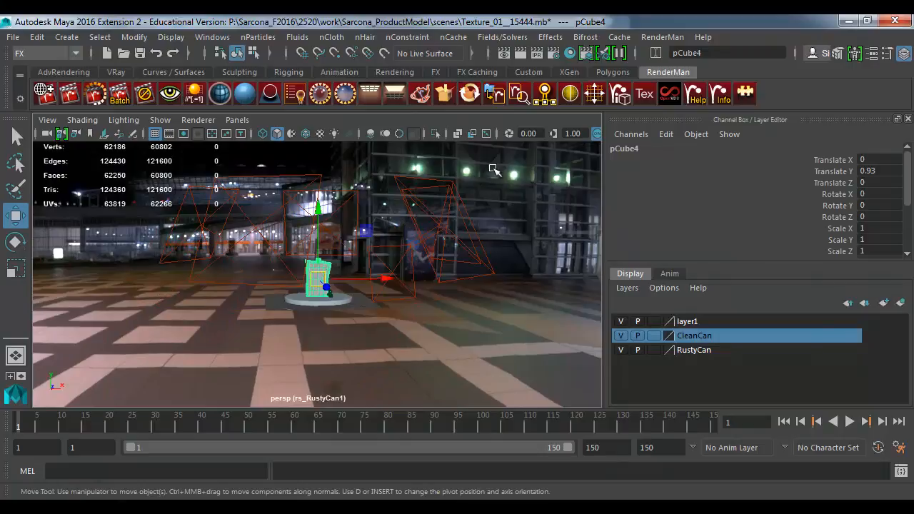
{"action": "left_click_drag", "start_coordinate": [494, 167], "coordinate": [562, 126]}
{"action": "right_click_drag", "start_coordinate": [188, 277], "coordinate": [441, 312], "text": "alt"}
{"action": "left_click_drag", "start_coordinate": [349, 319], "coordinate": [337, 309], "text": "alt"}
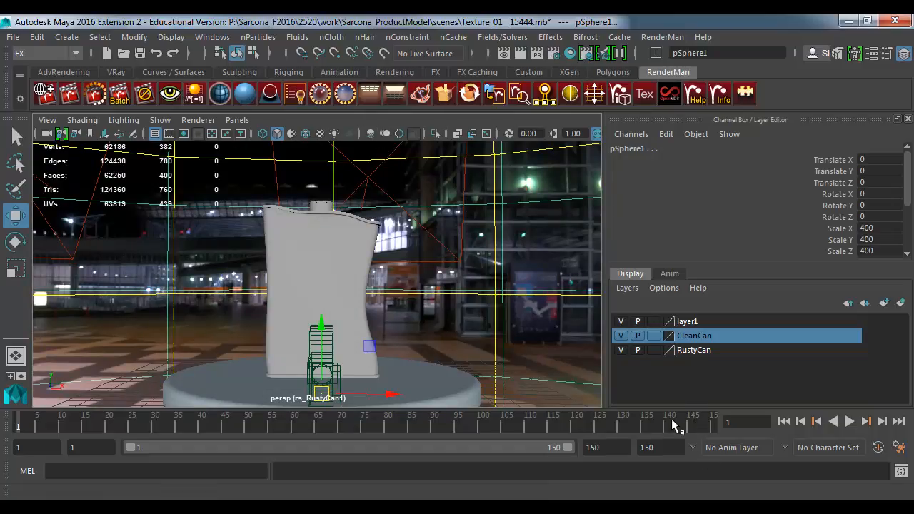
Step: Check the turntable at frame 34 through turnTableCamera1 and return to frame 1
{"action": "left_click_drag", "start_coordinate": [706, 424], "coordinate": [621, 429]}
{"action": "left_click", "coordinate": [174, 424]}
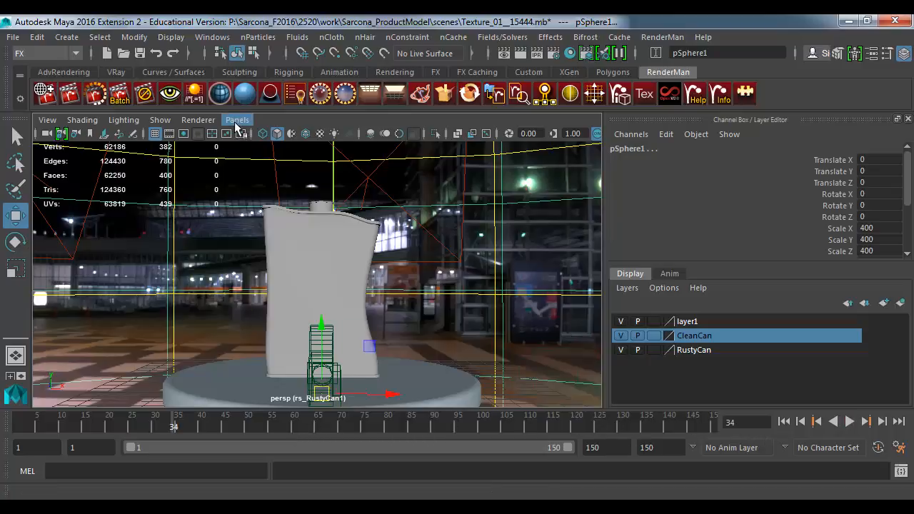
{"action": "left_click", "coordinate": [237, 120]}
{"action": "mouse_move", "coordinate": [283, 133]}
{"action": "left_click", "coordinate": [437, 164]}
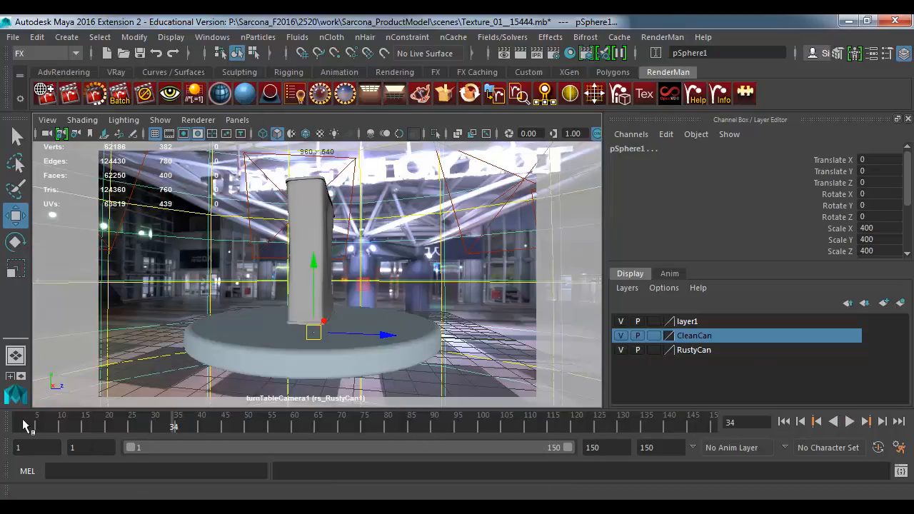
{"action": "mouse_move", "coordinate": [24, 424]}
{"action": "left_mouse_down"}
{"action": "mouse_move", "coordinate": [429, 428]}
{"action": "mouse_move", "coordinate": [577, 450]}
{"action": "mouse_move", "coordinate": [18, 449]}
{"action": "mouse_move", "coordinate": [221, 427]}
{"action": "mouse_move", "coordinate": [741, 448]}
{"action": "mouse_move", "coordinate": [1, 448]}
{"action": "mouse_move", "coordinate": [14, 419]}
{"action": "left_mouse_up"}
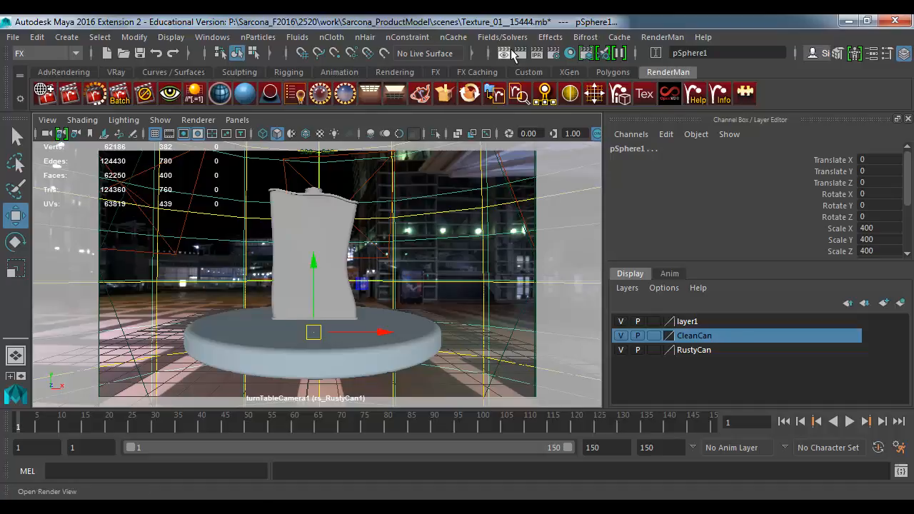
Step: Open the Render Setup editor beside the viewport and select the RustyCan1 layer
{"action": "left_click", "coordinate": [213, 37]}
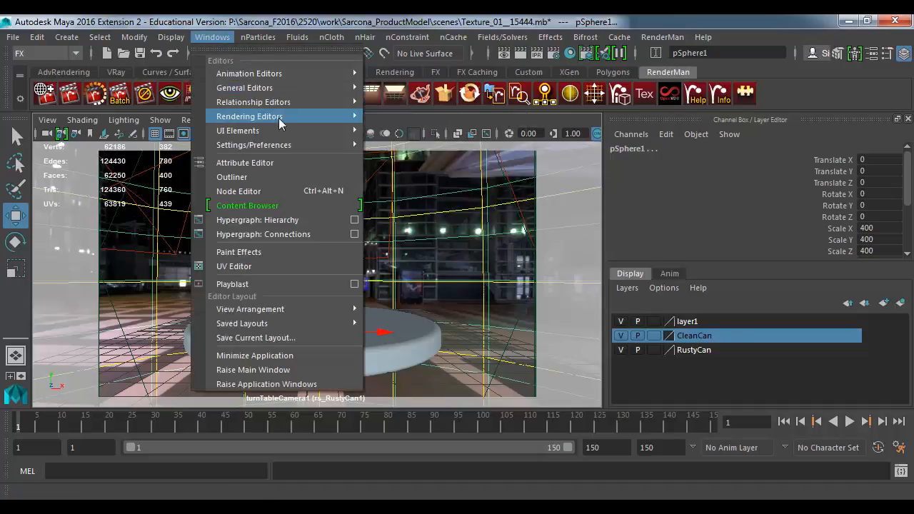
{"action": "mouse_move", "coordinate": [299, 115]}
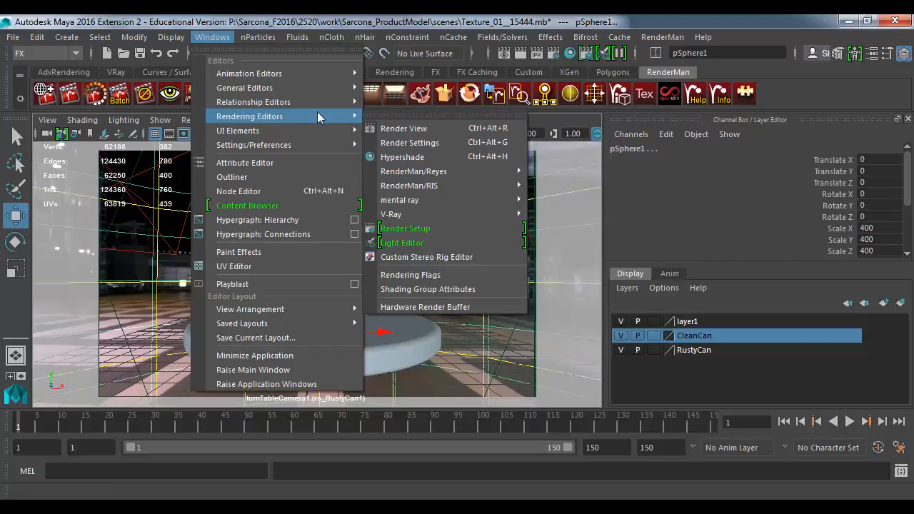
{"action": "left_click", "coordinate": [445, 230]}
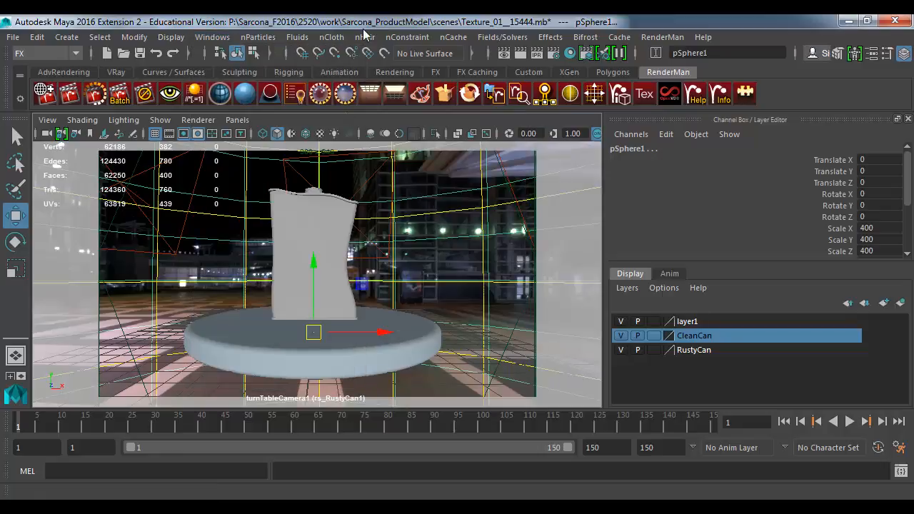
{"action": "left_click_drag", "start_coordinate": [913, 22], "coordinate": [620, 28]}
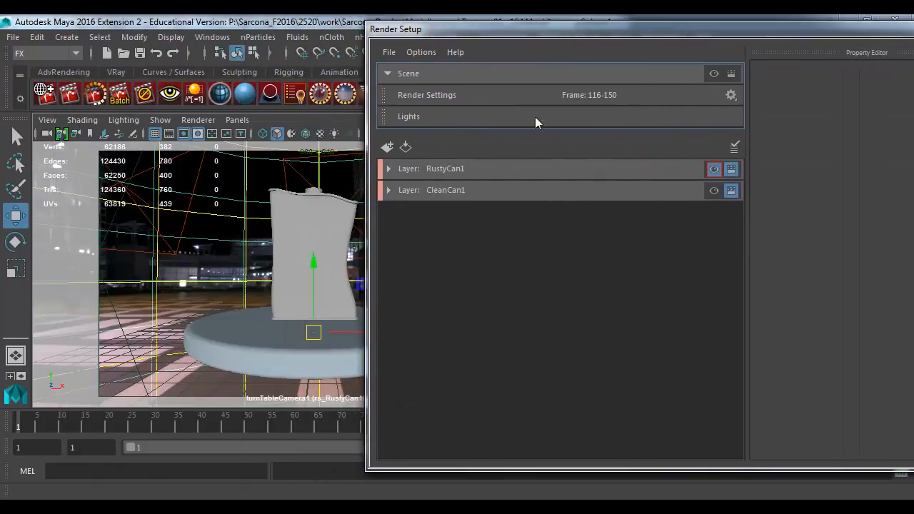
{"action": "left_click", "coordinate": [447, 170]}
{"action": "left_click", "coordinate": [452, 191]}
{"action": "left_click", "coordinate": [452, 171]}
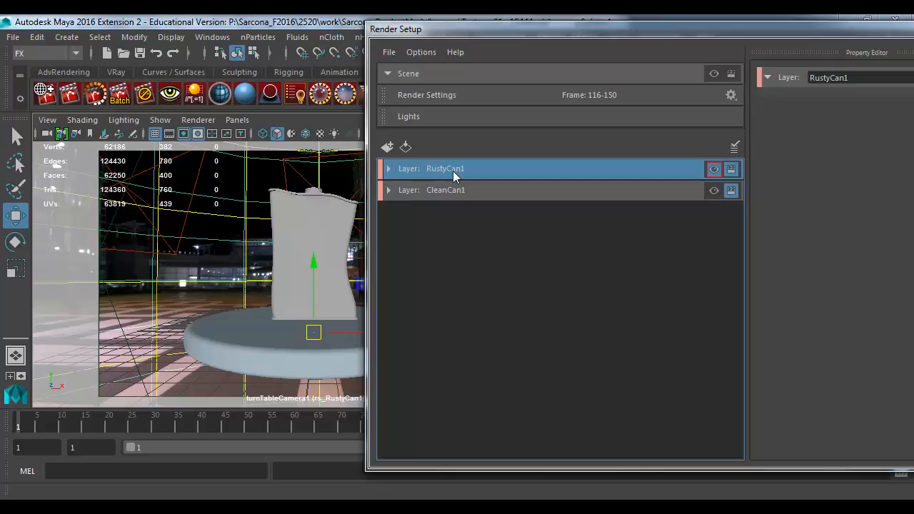
{"action": "left_click_drag", "start_coordinate": [497, 32], "coordinate": [582, 27]}
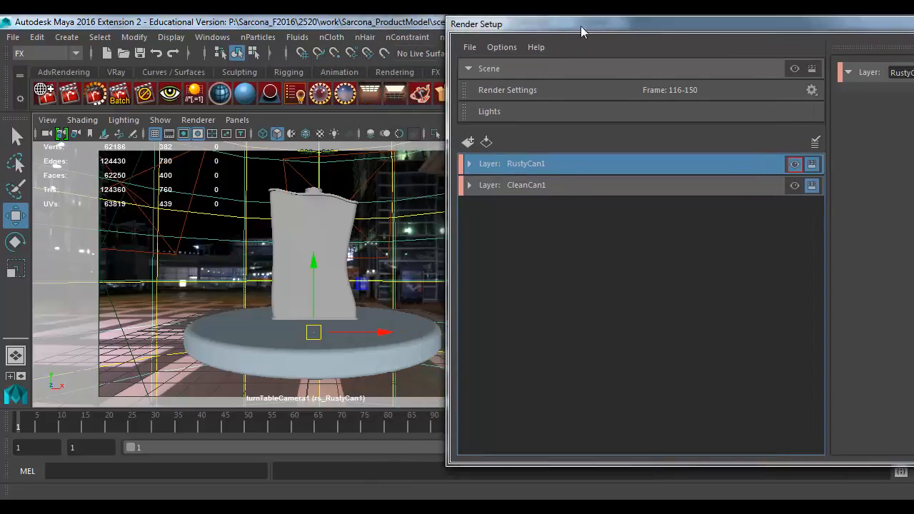
Step: Compare the clean and rusty cans by switching layer visibility between CleanCan1 and RustyCan1, ending on RustyCan1
{"action": "left_click", "coordinate": [799, 185]}
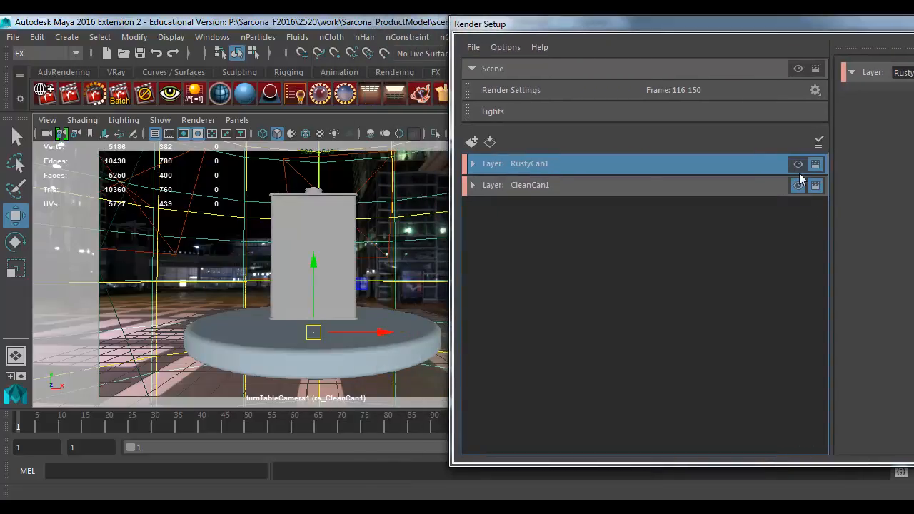
{"action": "left_click", "coordinate": [797, 165]}
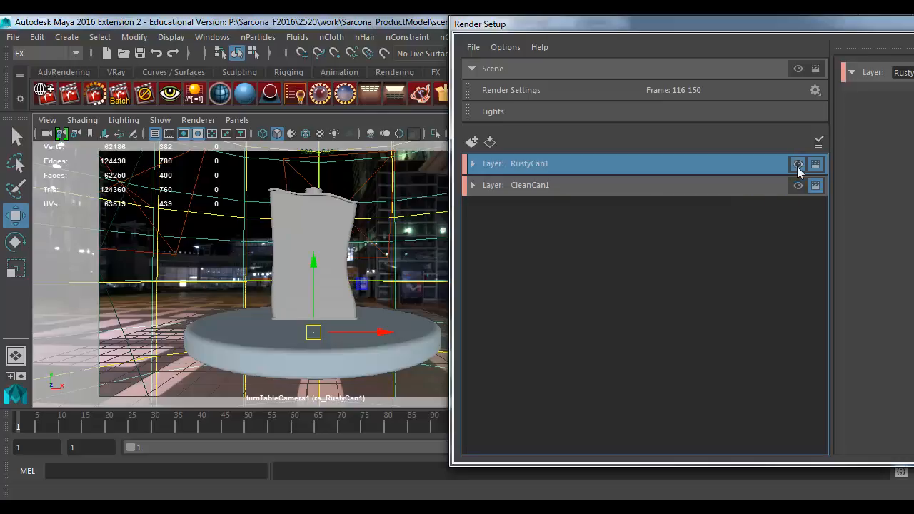
{"action": "left_click", "coordinate": [797, 185]}
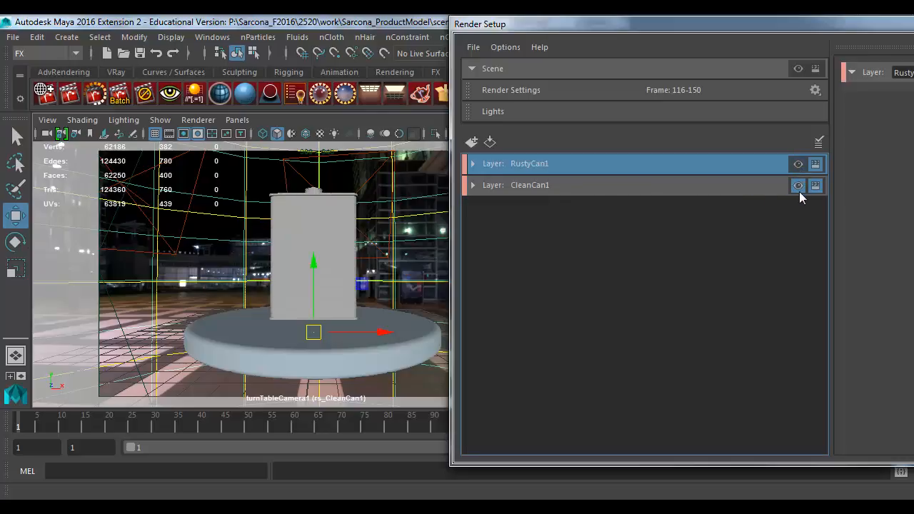
{"action": "left_click", "coordinate": [798, 165]}
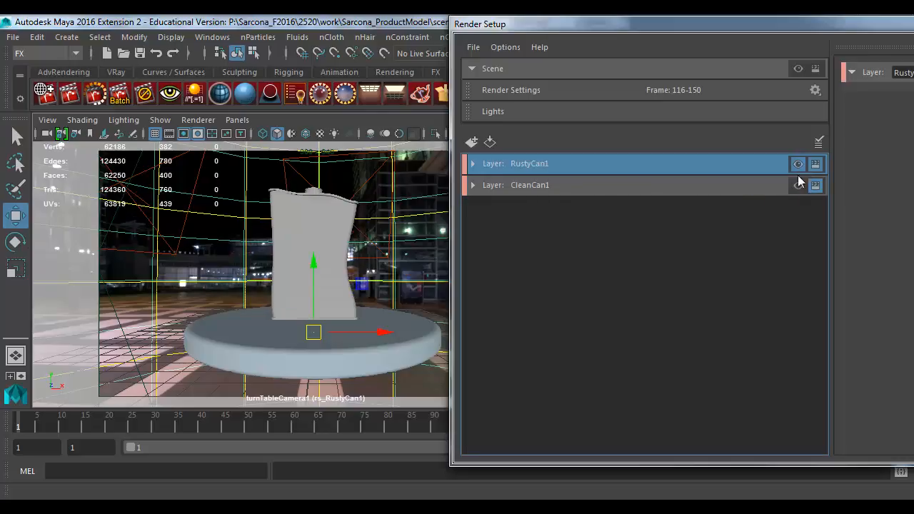
{"action": "left_click", "coordinate": [797, 185]}
{"action": "left_click", "coordinate": [797, 165]}
{"action": "left_click", "coordinate": [797, 185]}
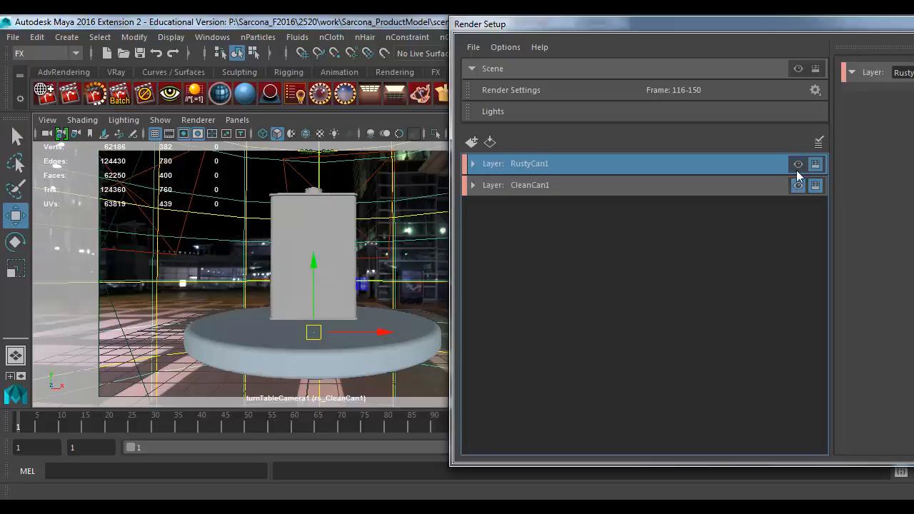
{"action": "left_click", "coordinate": [797, 165]}
Step: Delete both the RustyCan1 and CleanCan1 render layers and move the Render Setup window clear of the viewport
{"action": "left_click", "coordinate": [520, 186], "text": "shift"}
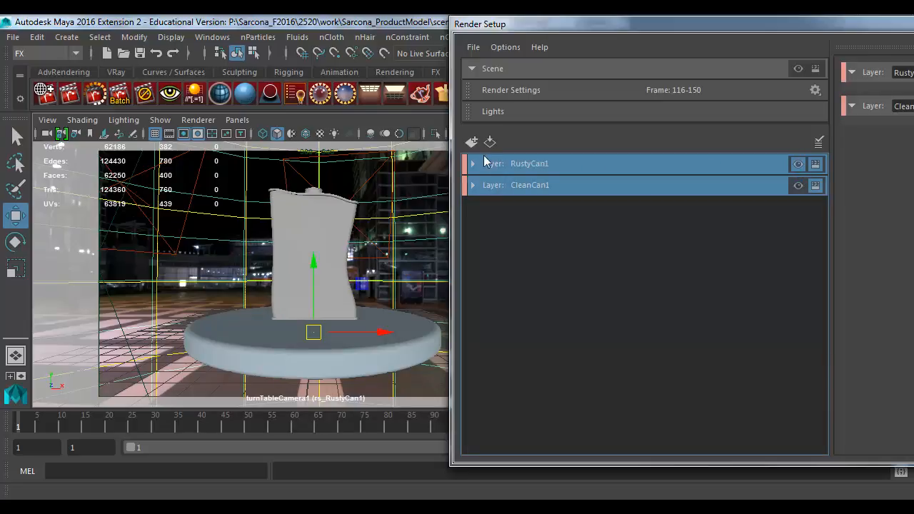
{"action": "right_click", "coordinate": [497, 169]}
{"action": "left_click", "coordinate": [519, 185]}
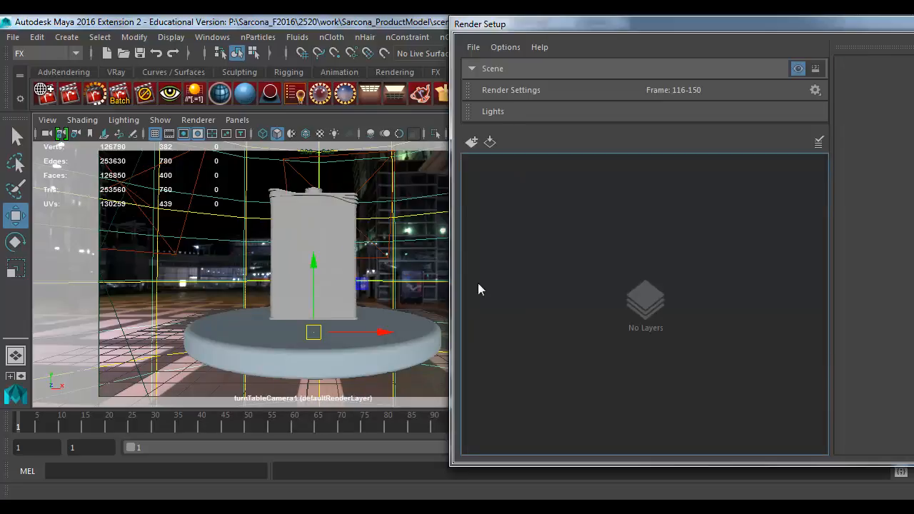
{"action": "left_click_drag", "start_coordinate": [518, 28], "coordinate": [213, 106]}
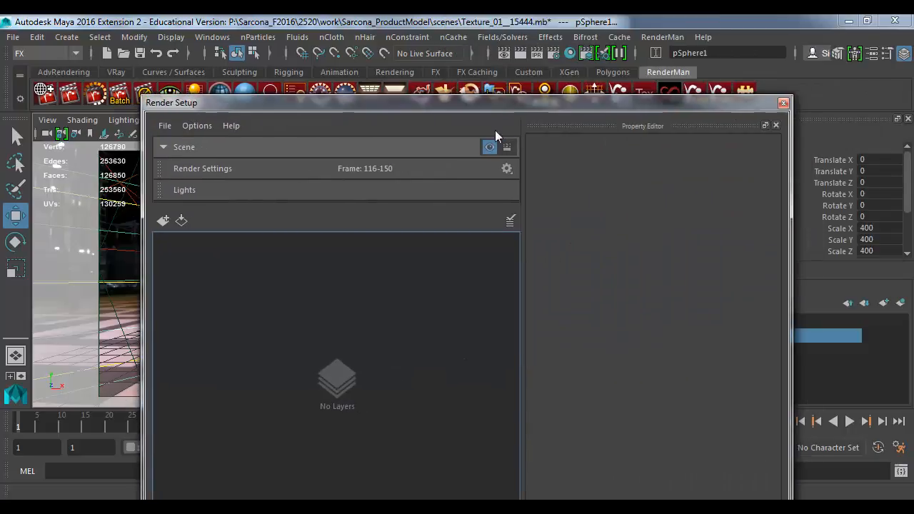
{"action": "left_click_drag", "start_coordinate": [547, 101], "coordinate": [913, 193]}
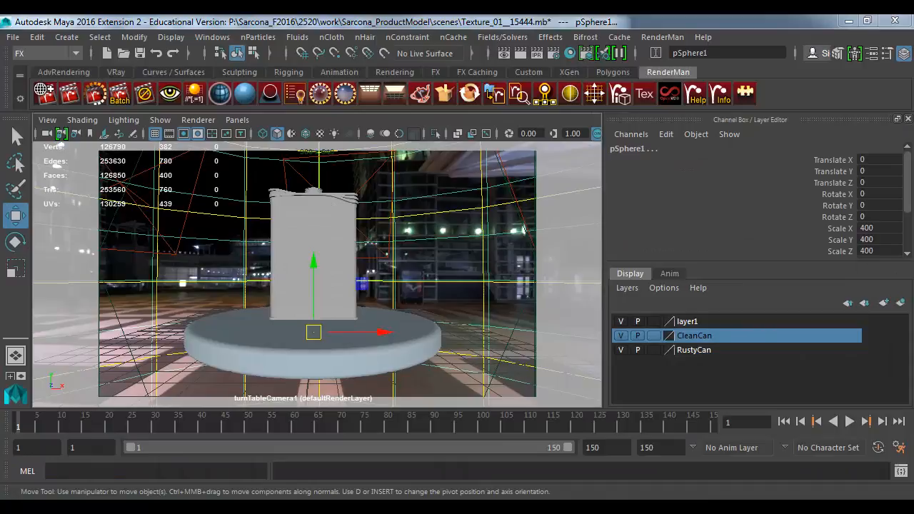
Step: Open the Outliner and bring up the Render Setup editor, arranging both windows side by side
{"action": "left_click", "coordinate": [212, 37]}
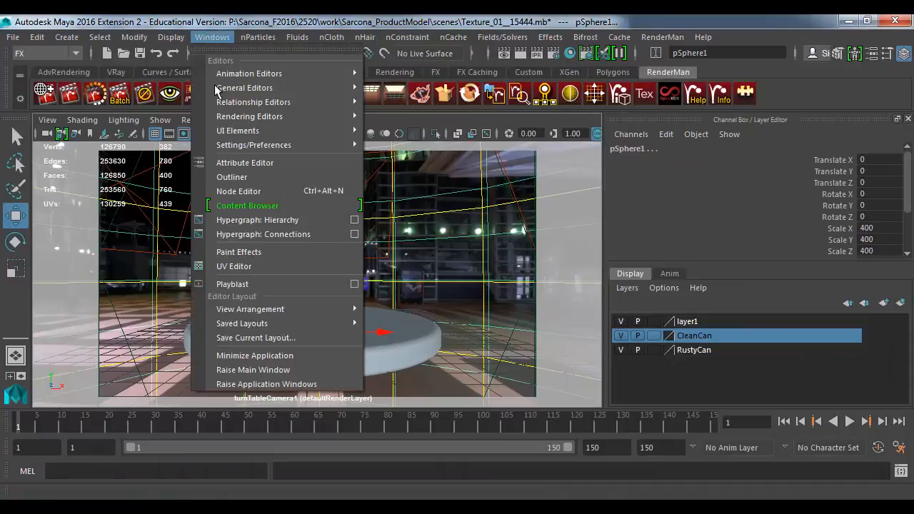
{"action": "left_click", "coordinate": [237, 177]}
{"action": "left_click_drag", "start_coordinate": [198, 54], "coordinate": [153, 53]}
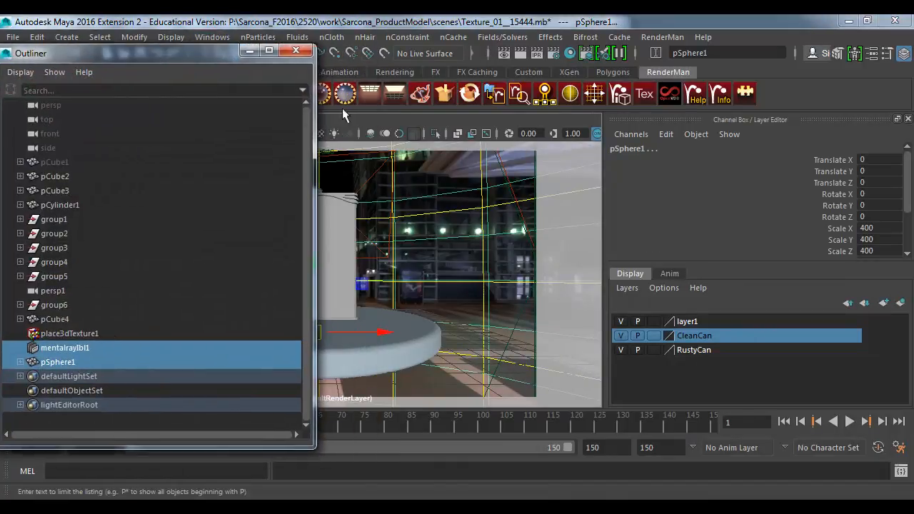
{"action": "left_click", "coordinate": [587, 54]}
{"action": "left_click_drag", "start_coordinate": [403, 69], "coordinate": [635, 23]}
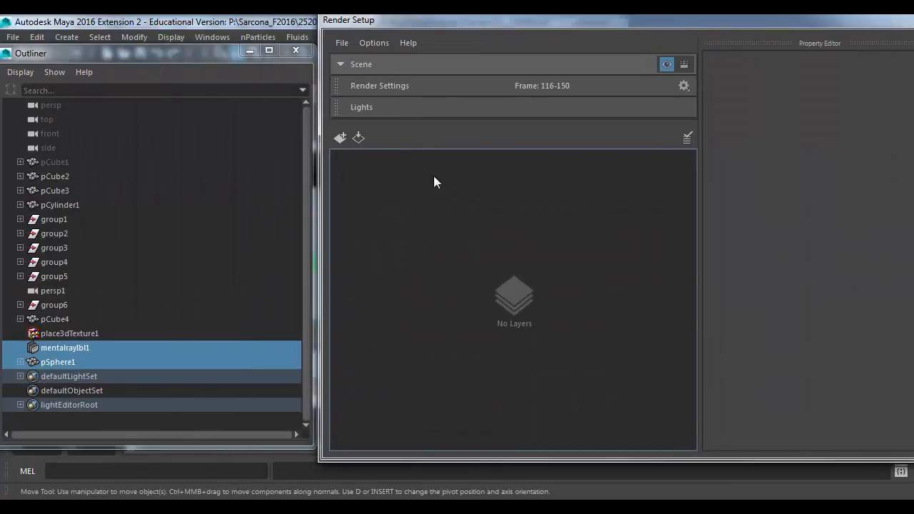
Step: Create a new render layer and name it RustyCan1
{"action": "left_click", "coordinate": [340, 141]}
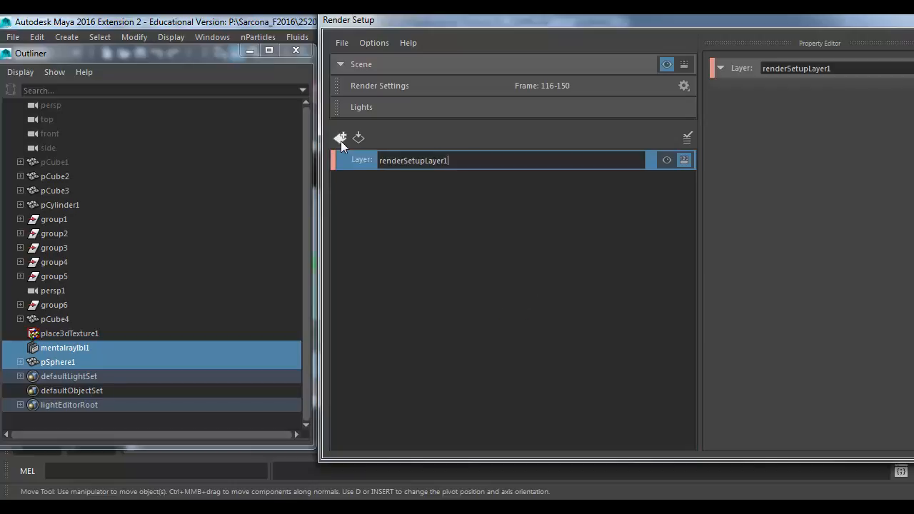
{"action": "left_click_drag", "start_coordinate": [477, 165], "coordinate": [374, 142]}
{"action": "type", "text": "RustyCan1"}
{"action": "key", "text": "Return"}
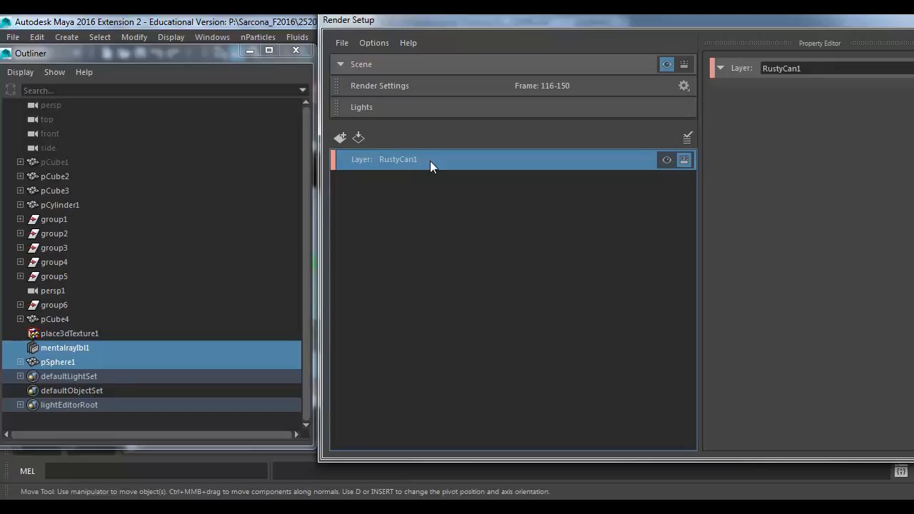
Step: Create a collection inside the RustyCan1 layer and name it RustyCanCollection
{"action": "right_click", "coordinate": [389, 160]}
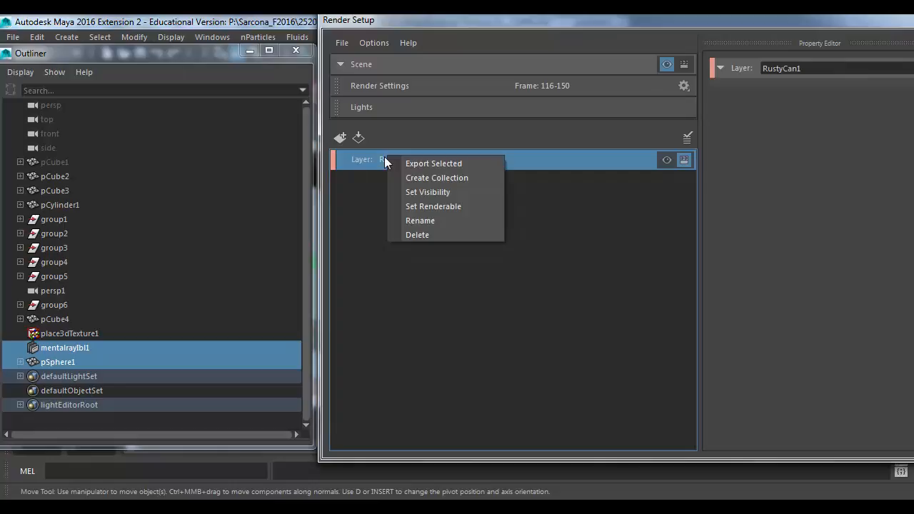
{"action": "left_click", "coordinate": [437, 183]}
{"action": "left_click_drag", "start_coordinate": [477, 187], "coordinate": [337, 166]}
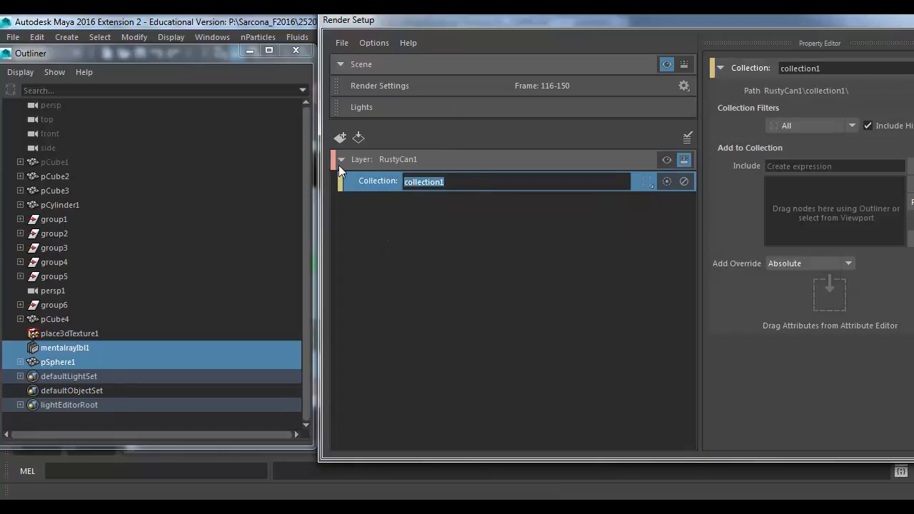
{"action": "type", "text": "RustyCanCollection"}
{"action": "key", "text": "Return"}
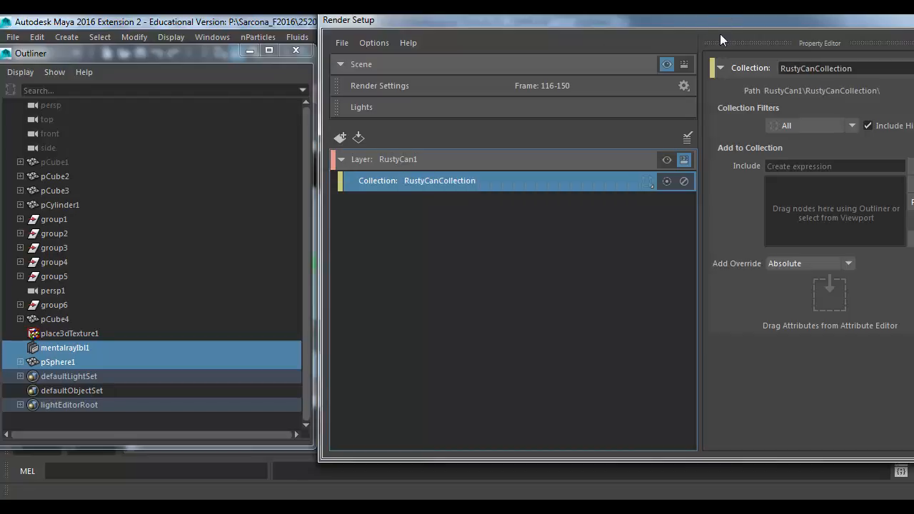
Step: Clear the windows from the viewport and rename the hidden pCube1 object to nothing in the Outliner
{"action": "left_click_drag", "start_coordinate": [652, 23], "coordinate": [444, 24]}
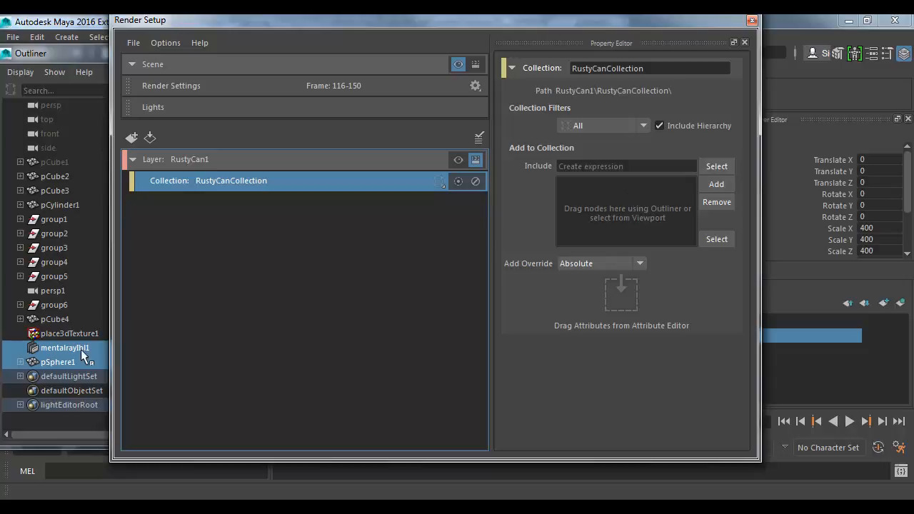
{"action": "left_click_drag", "start_coordinate": [471, 21], "coordinate": [614, 48]}
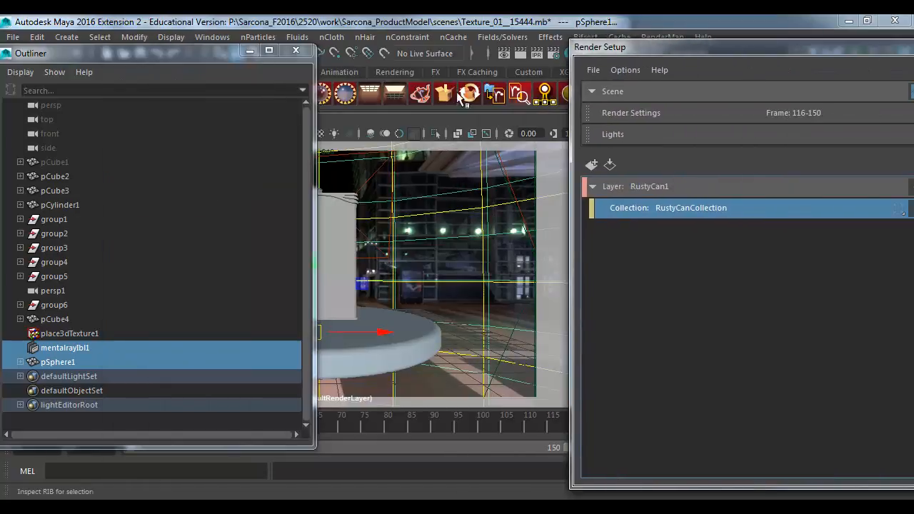
{"action": "left_click", "coordinate": [77, 162]}
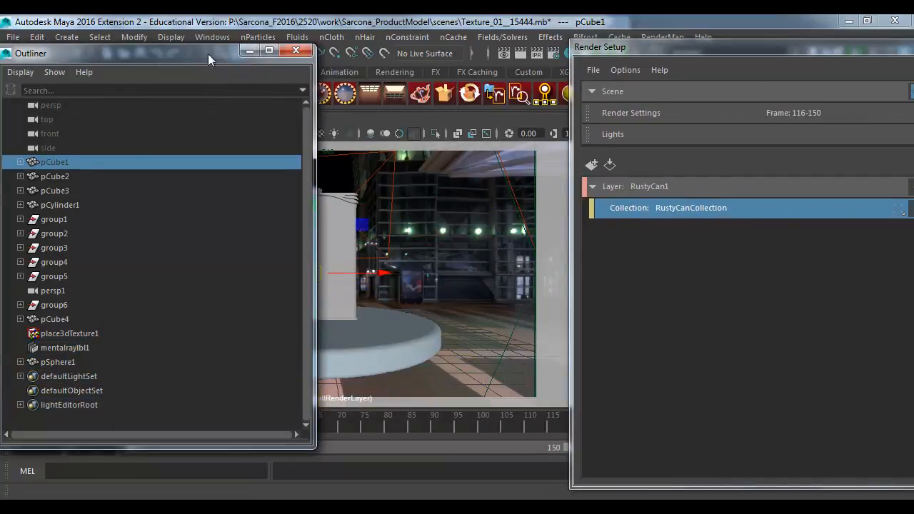
{"action": "left_click_drag", "start_coordinate": [208, 54], "coordinate": [287, 56]}
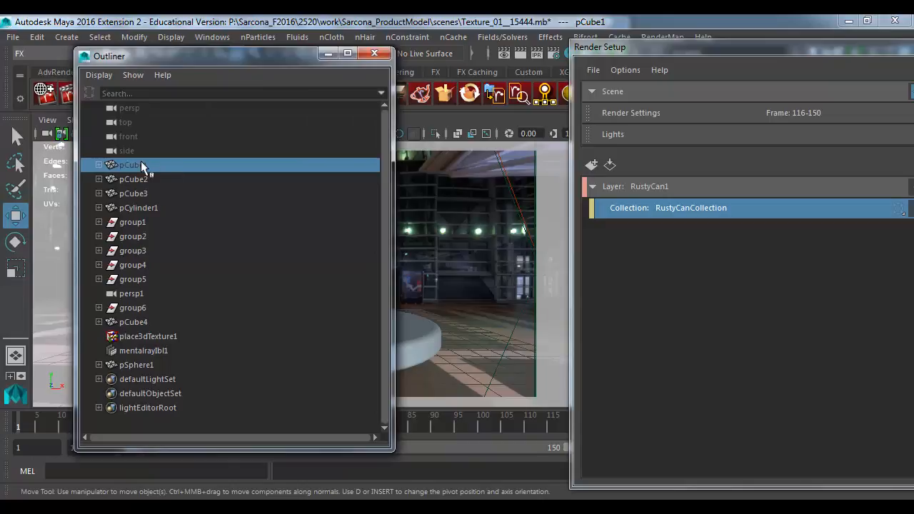
{"action": "double_click", "coordinate": [136, 166]}
{"action": "type", "text": "nothing"}
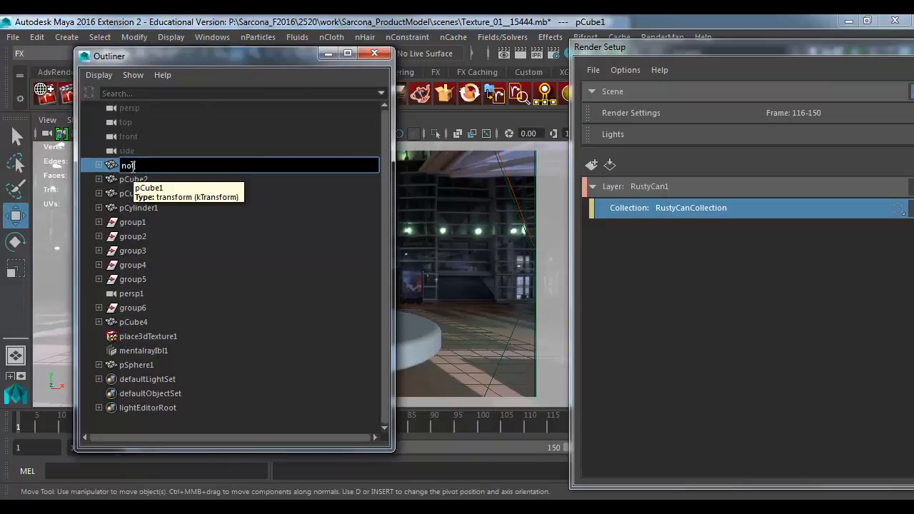
{"action": "key", "text": "Return"}
Step: Identify pCube2, pCube3 and pCylinder1 in the viewport, shifting each can sideways and undoing each move
{"action": "left_click", "coordinate": [153, 178]}
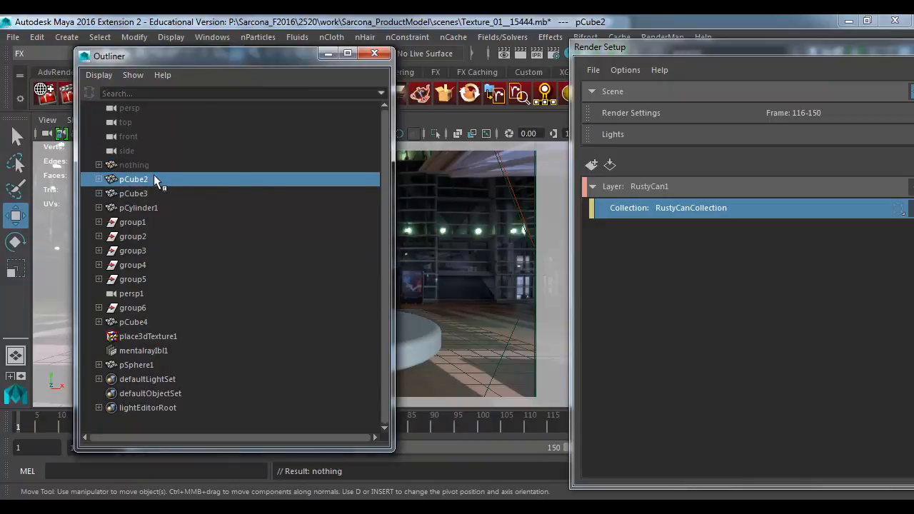
{"action": "left_click_drag", "start_coordinate": [217, 55], "coordinate": [37, 55]}
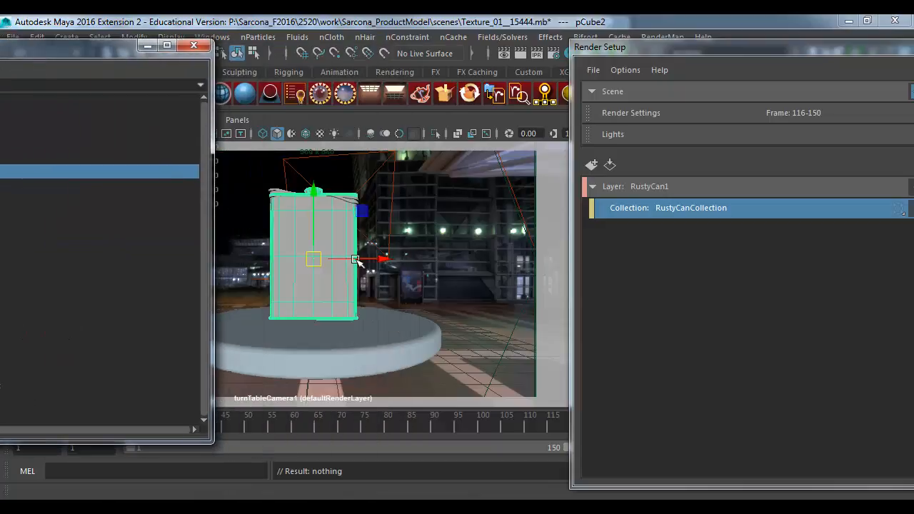
{"action": "left_click_drag", "start_coordinate": [354, 260], "coordinate": [510, 259]}
{"action": "key", "text": "ctrl+z"}
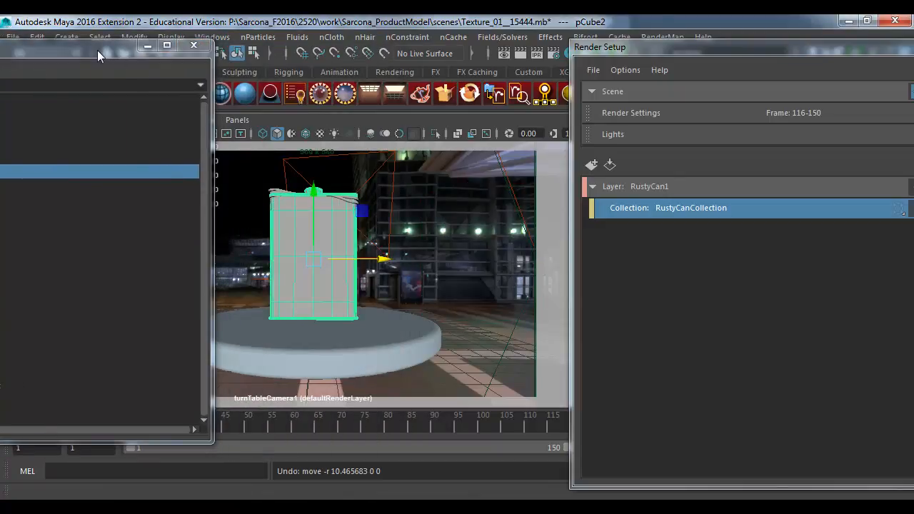
{"action": "left_click_drag", "start_coordinate": [97, 50], "coordinate": [298, 62]}
{"action": "left_click", "coordinate": [183, 187]}
{"action": "left_click_drag", "start_coordinate": [241, 51], "coordinate": [67, 39]}
{"action": "left_click_drag", "start_coordinate": [385, 261], "coordinate": [527, 256]}
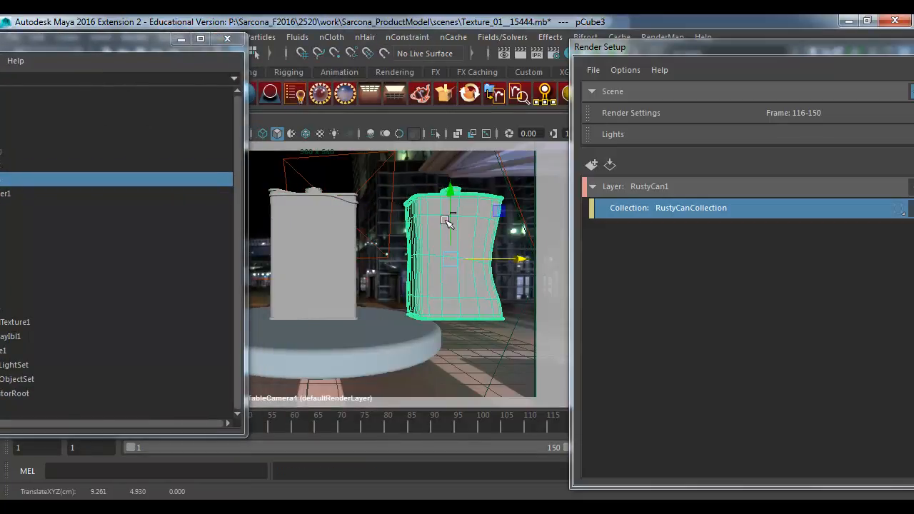
{"action": "key", "text": "ctrl+z"}
{"action": "left_click_drag", "start_coordinate": [147, 50], "coordinate": [387, 71]}
{"action": "left_click", "coordinate": [250, 211]}
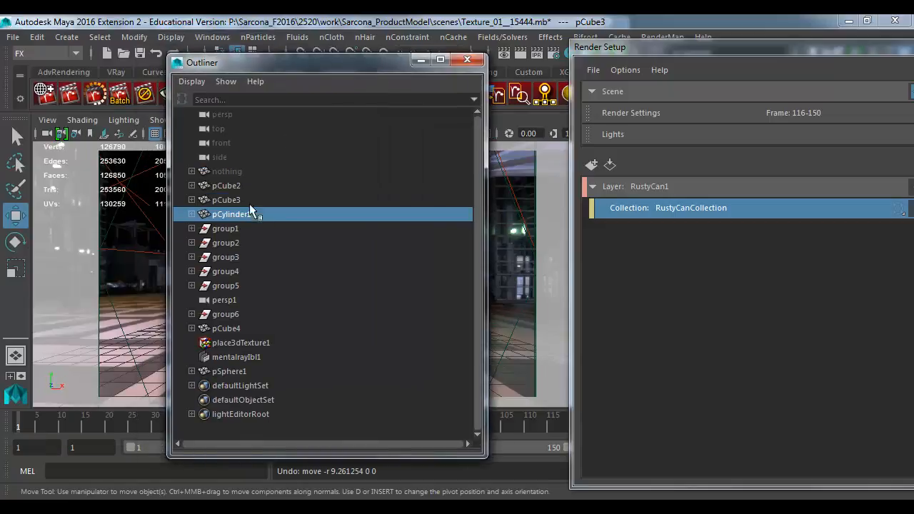
{"action": "left_click_drag", "start_coordinate": [323, 69], "coordinate": [227, 53]}
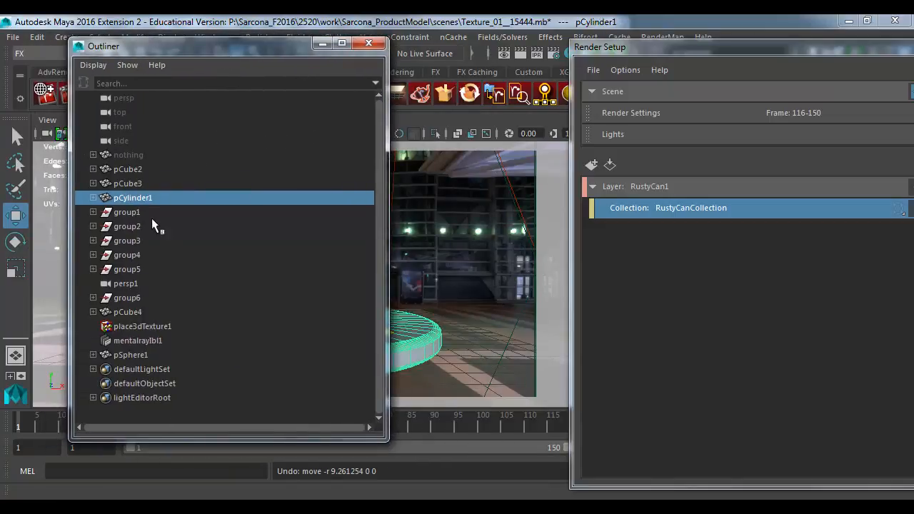
Step: Select every Outliner object from group1 through pSphere1 and add them to RustyCanCollection
{"action": "left_click_drag", "start_coordinate": [145, 212], "coordinate": [142, 355]}
{"action": "left_click_drag", "start_coordinate": [254, 49], "coordinate": [47, 45]}
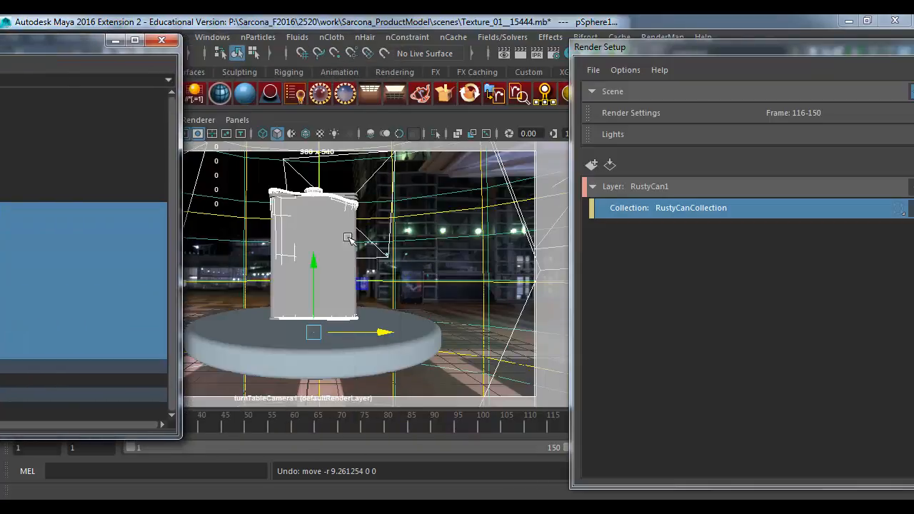
{"action": "left_click_drag", "start_coordinate": [377, 331], "coordinate": [472, 327]}
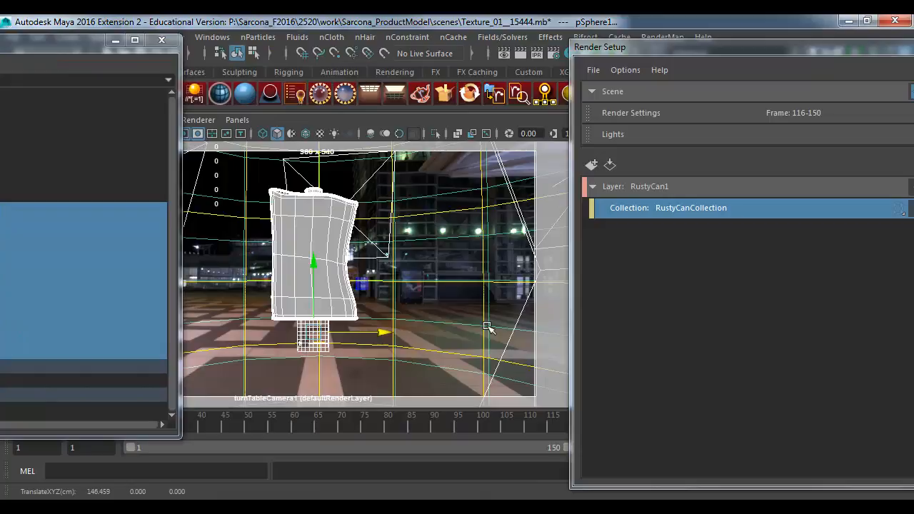
{"action": "key", "text": "ctrl+z"}
{"action": "left_click_drag", "start_coordinate": [699, 52], "coordinate": [220, 39]}
{"action": "left_click", "coordinate": [693, 199]}
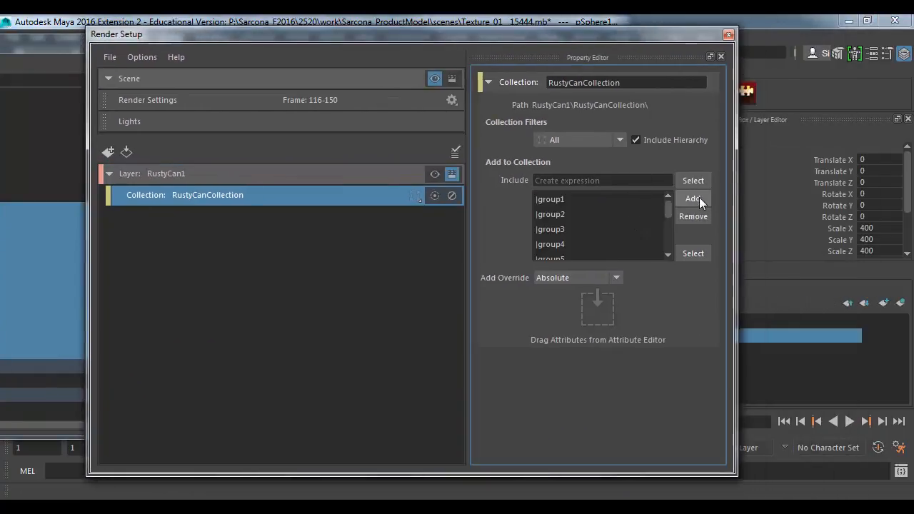
{"action": "mouse_move", "coordinate": [671, 209]}
{"action": "left_mouse_down"}
{"action": "mouse_move", "coordinate": [665, 259]}
{"action": "mouse_move", "coordinate": [669, 206]}
{"action": "left_mouse_up"}
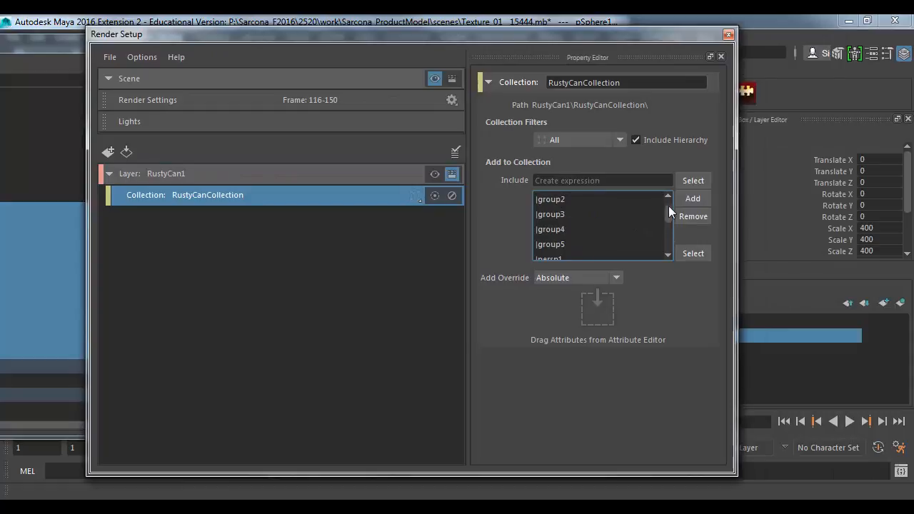
{"action": "left_click_drag", "start_coordinate": [523, 36], "coordinate": [842, 47]}
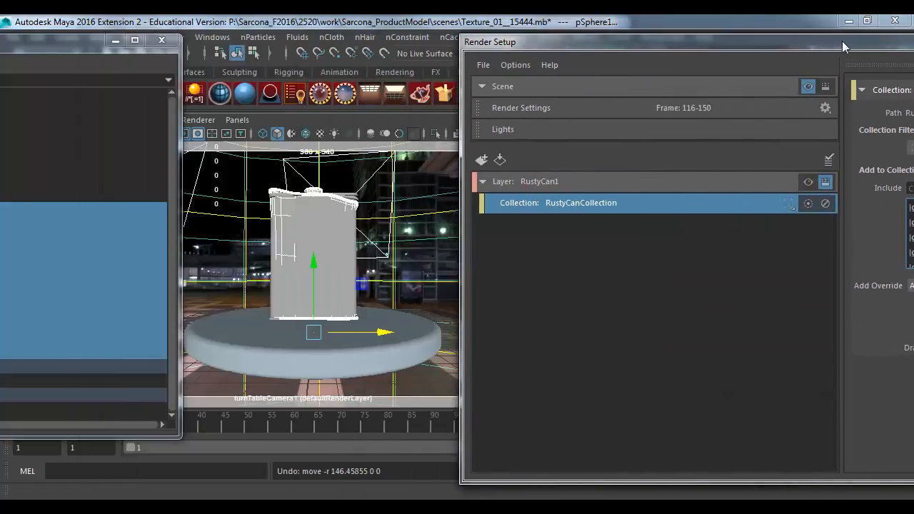
Step: Make the RustyCan1 layer visible and add the turntable object pCylinder1 to its RustyCanCollection
{"action": "left_click", "coordinate": [807, 182]}
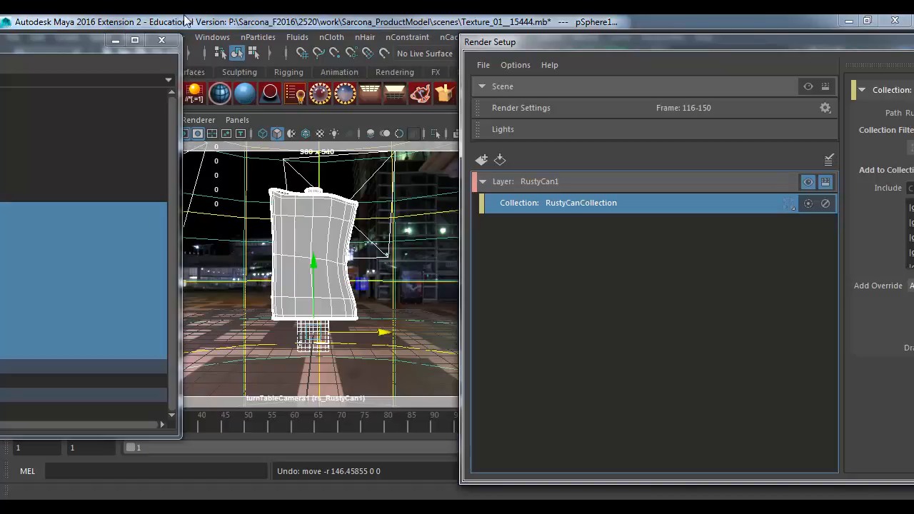
{"action": "left_click_drag", "start_coordinate": [28, 43], "coordinate": [173, 43]}
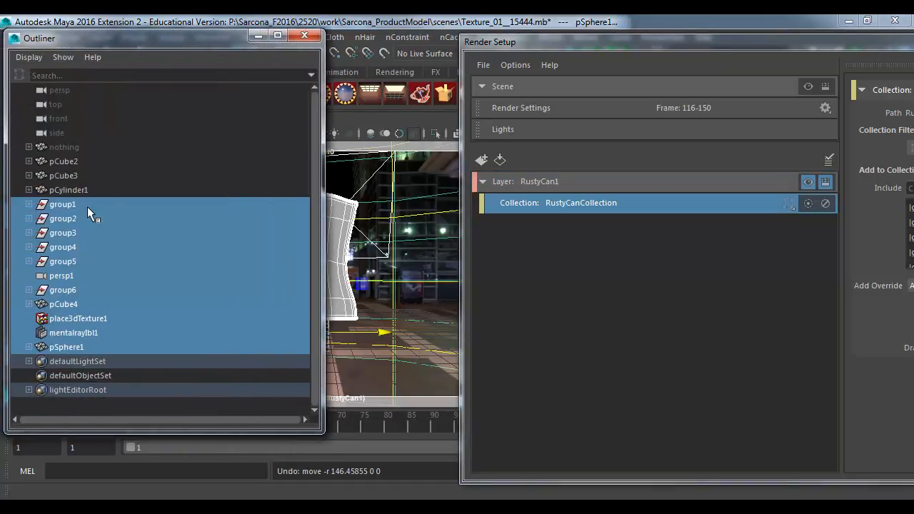
{"action": "left_click", "coordinate": [81, 189]}
{"action": "left_click_drag", "start_coordinate": [682, 41], "coordinate": [704, 47]}
{"action": "left_click_drag", "start_coordinate": [215, 41], "coordinate": [79, 40]}
{"action": "left_click_drag", "start_coordinate": [579, 50], "coordinate": [633, 44]}
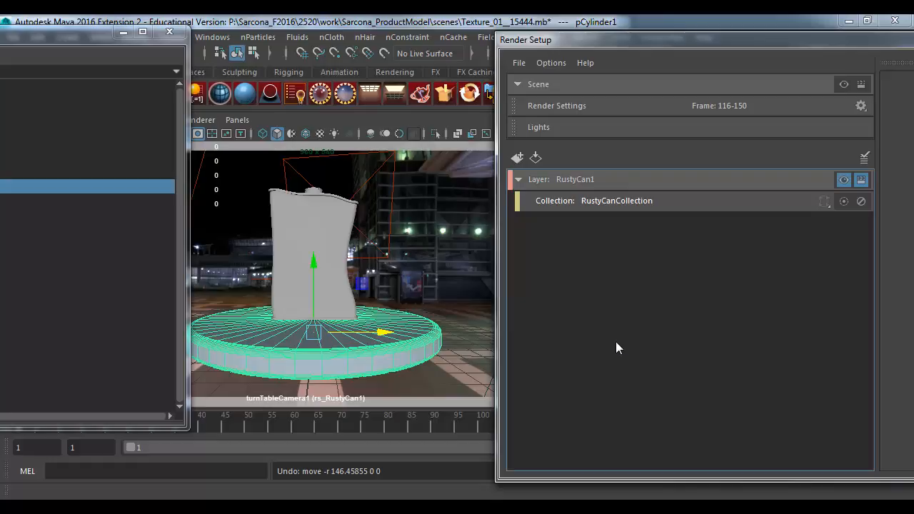
Step: Create a second render layer and name it CleanCan1
{"action": "left_click", "coordinate": [517, 156]}
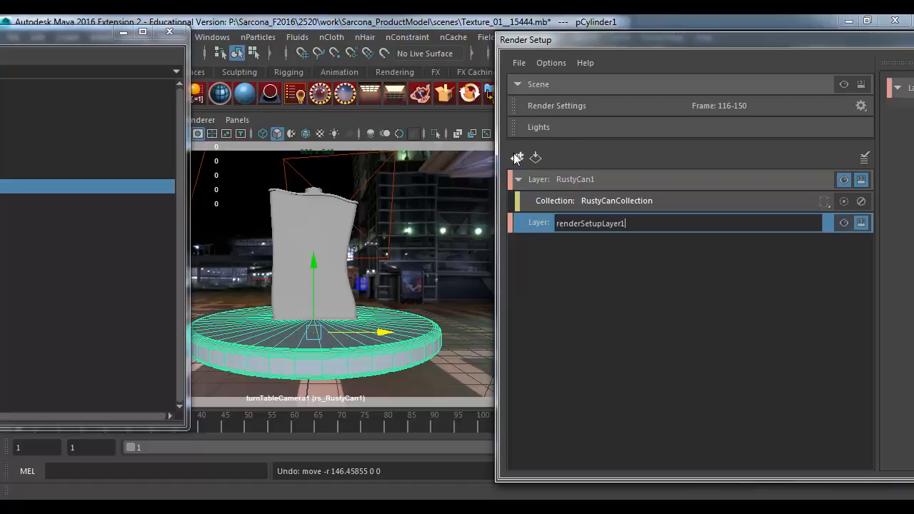
{"action": "left_click_drag", "start_coordinate": [627, 226], "coordinate": [514, 223]}
{"action": "type", "text": "CleanCan1"}
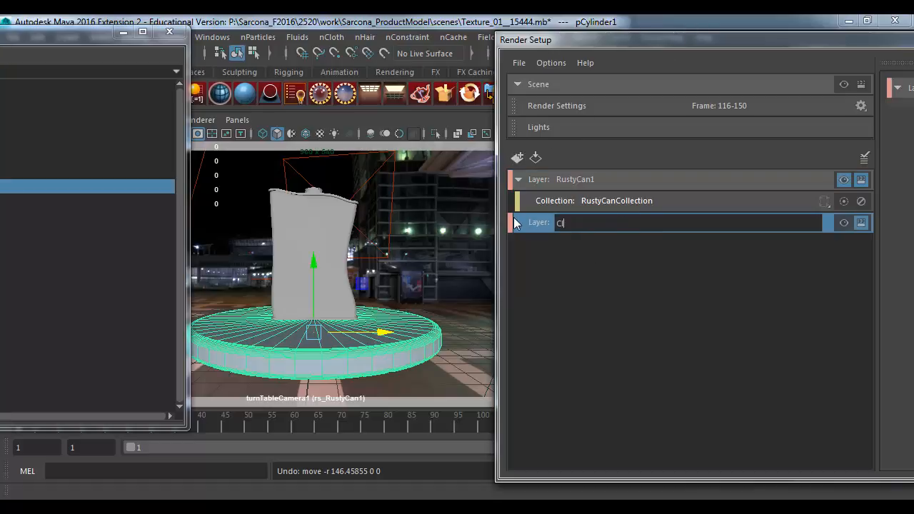
{"action": "key", "text": "Return"}
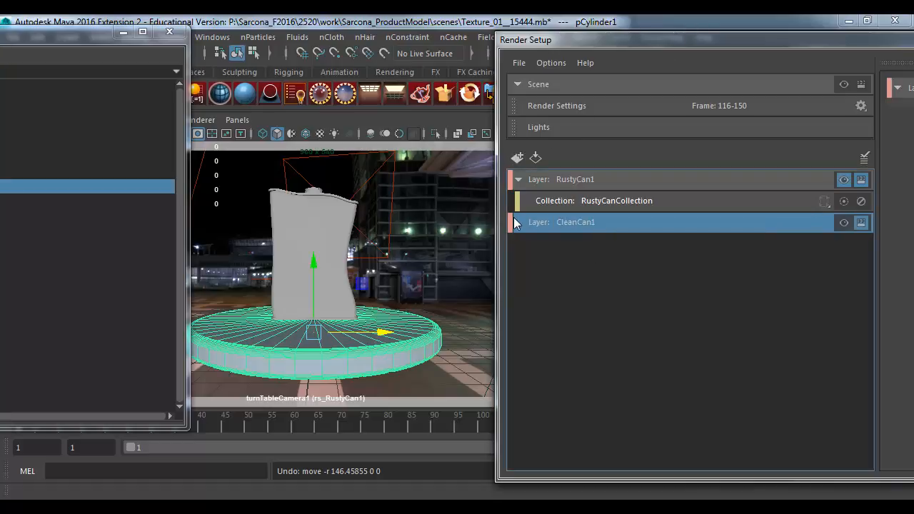
Step: Create a collection inside the CleanCan1 layer and name it CleanCanCollection
{"action": "right_click", "coordinate": [571, 223]}
{"action": "left_click", "coordinate": [591, 247]}
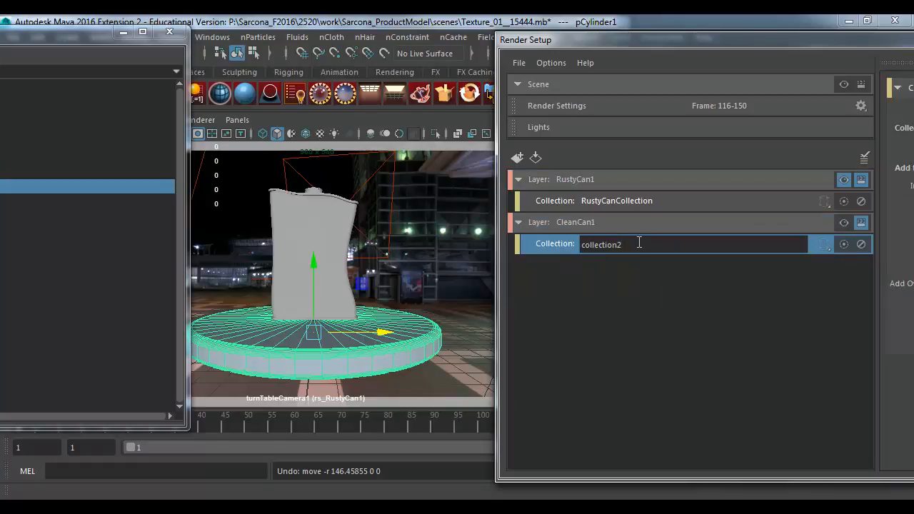
{"action": "left_click_drag", "start_coordinate": [639, 243], "coordinate": [520, 235]}
{"action": "type", "text": "CleanCanCollection"}
{"action": "key", "text": "Return"}
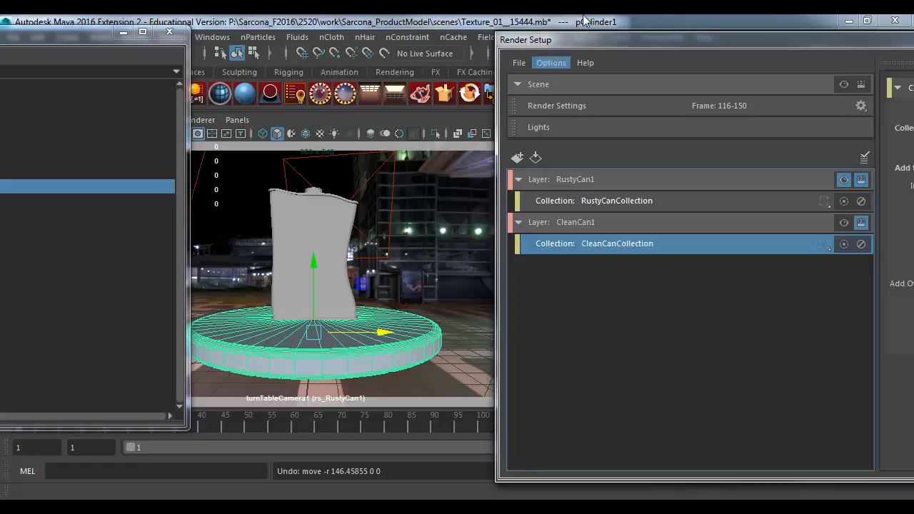
Step: Add pCube2, pCylinder1, group1 through group6, place3dTexture1, mentalrayIbl1 and pSphere1 from the Outliner to CleanCanCollection
{"action": "left_click_drag", "start_coordinate": [603, 35], "coordinate": [377, 37]}
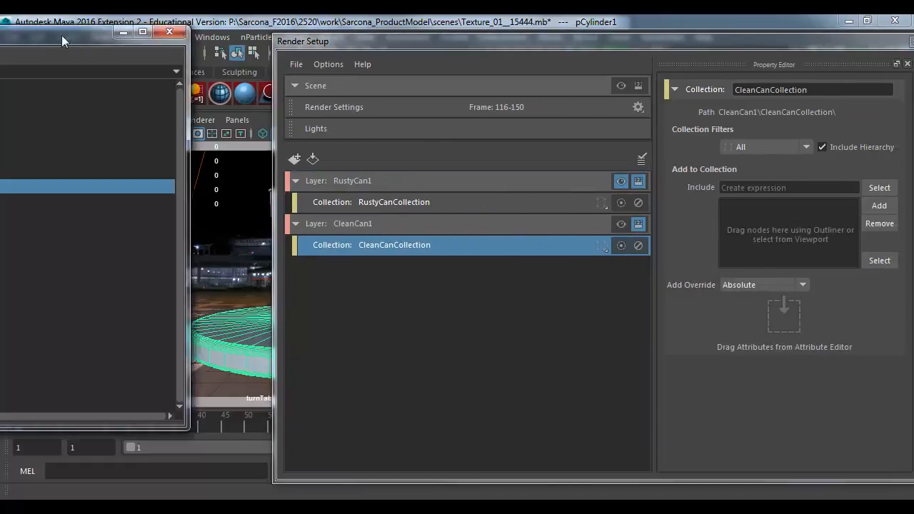
{"action": "left_click_drag", "start_coordinate": [61, 35], "coordinate": [287, 39]}
{"action": "left_click", "coordinate": [181, 165]}
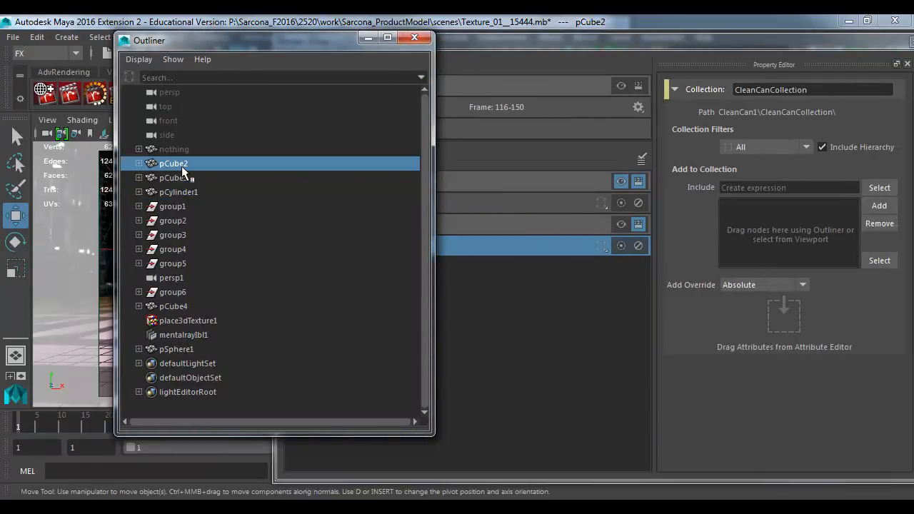
{"action": "left_click", "coordinate": [190, 192], "text": "ctrl"}
{"action": "left_click", "coordinate": [190, 206], "text": "ctrl"}
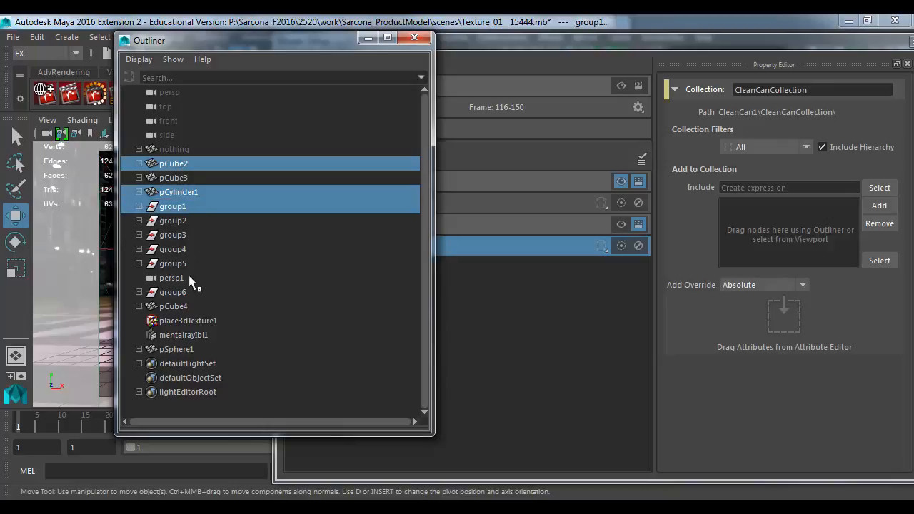
{"action": "left_click", "coordinate": [178, 290], "text": "shift"}
{"action": "left_click", "coordinate": [195, 320], "text": "ctrl"}
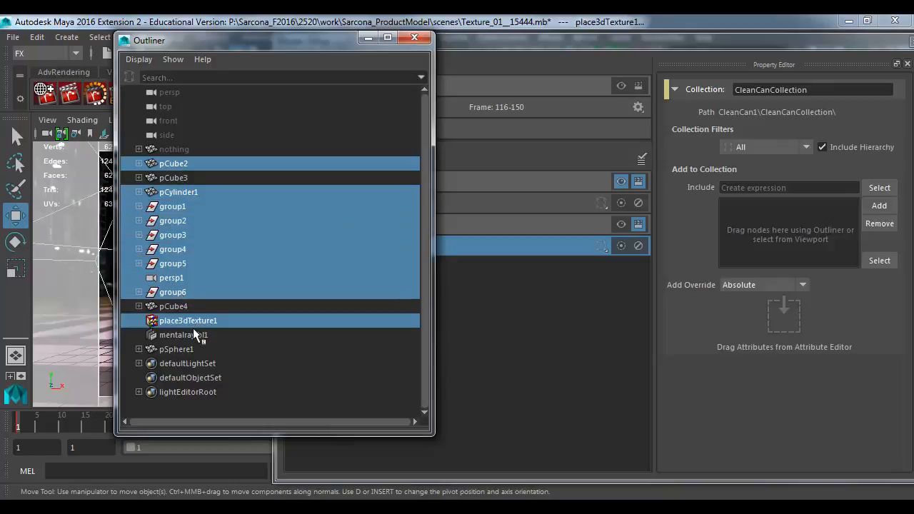
{"action": "left_click", "coordinate": [193, 335], "text": "ctrl"}
{"action": "left_click", "coordinate": [193, 349], "text": "ctrl"}
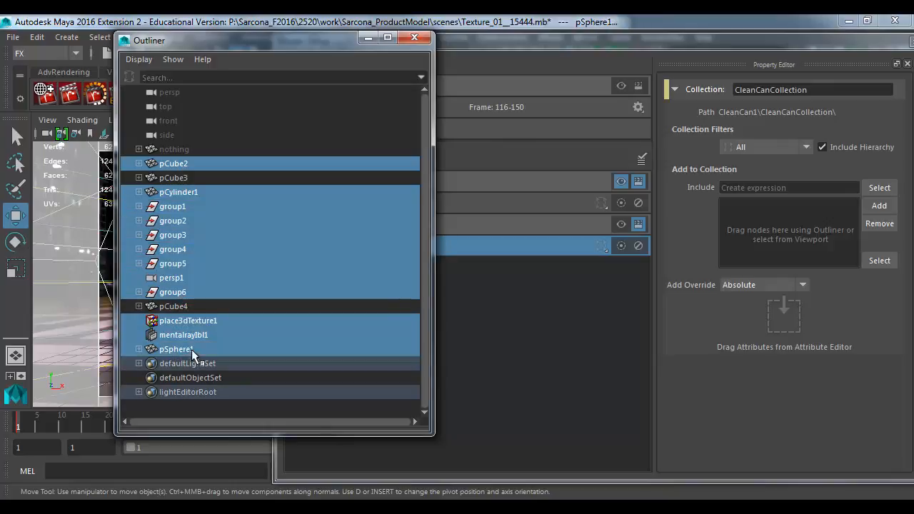
{"action": "left_click", "coordinate": [879, 206]}
Step: Make the CleanCan1 render layer visible in the viewport
{"action": "left_click_drag", "start_coordinate": [538, 39], "coordinate": [749, 38]}
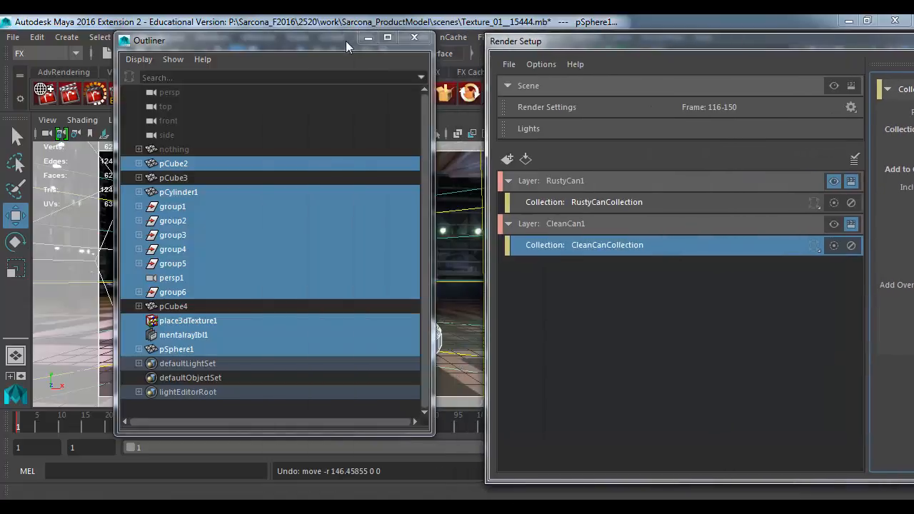
{"action": "left_click_drag", "start_coordinate": [346, 41], "coordinate": [121, 30]}
{"action": "left_click", "coordinate": [834, 223]}
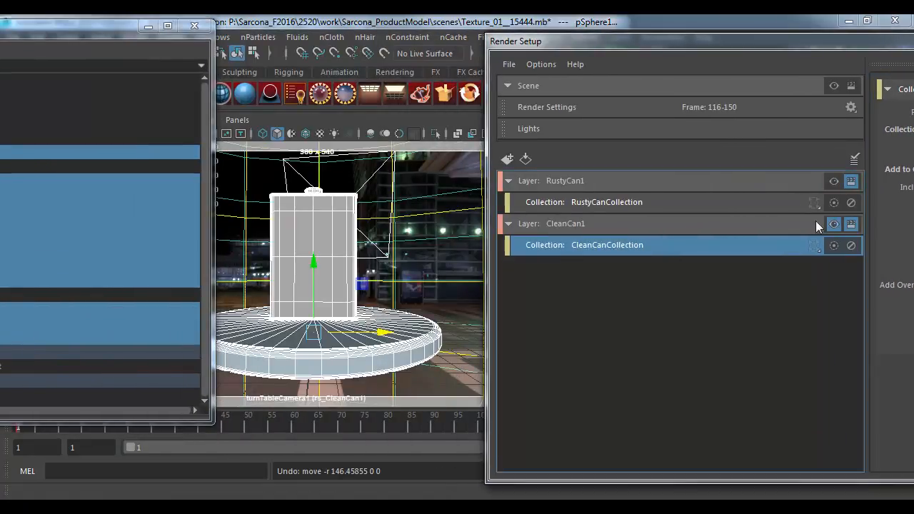
Step: Examine the clean can, turntable, surrounding lights and environment from several angles in the perspective view
{"action": "left_click", "coordinate": [310, 267]}
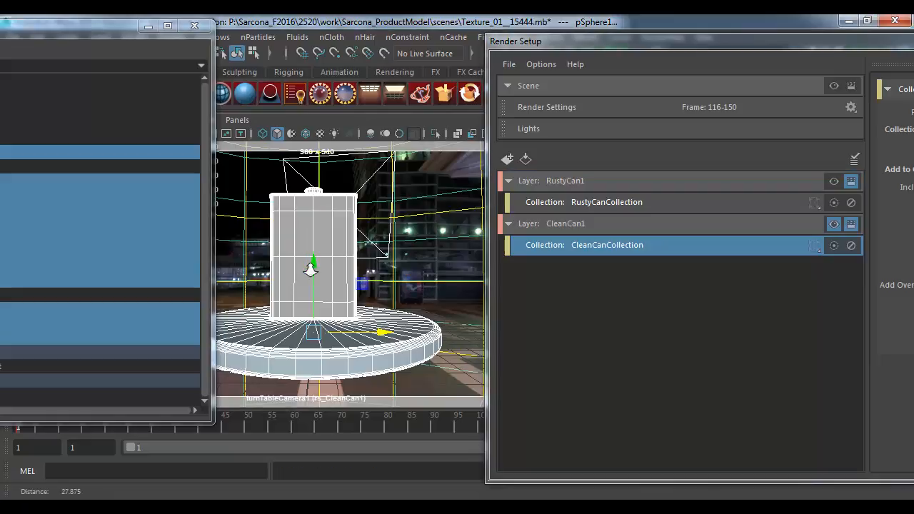
{"action": "key", "text": "space"}
{"action": "left_click_drag", "start_coordinate": [372, 257], "coordinate": [371, 218]}
{"action": "right_click_drag", "start_coordinate": [371, 232], "coordinate": [355, 244], "text": "alt"}
{"action": "left_click_drag", "start_coordinate": [350, 246], "coordinate": [371, 276], "text": "alt"}
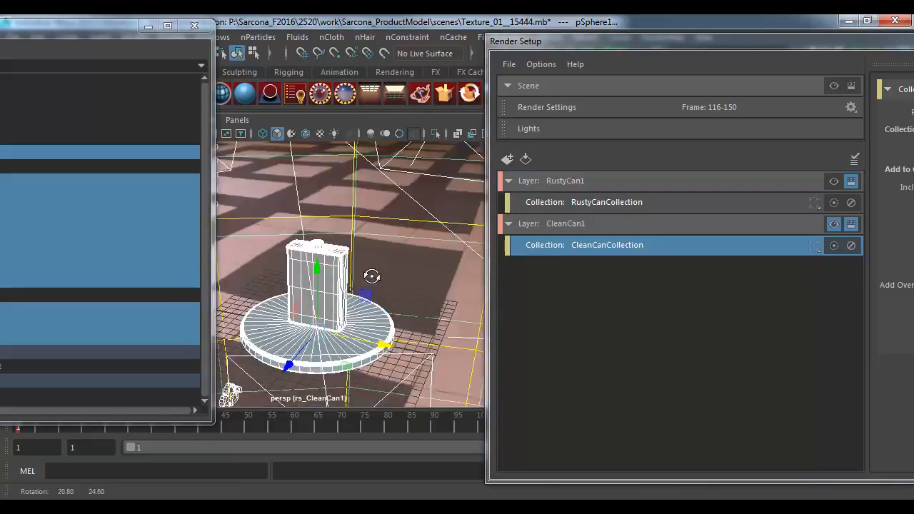
{"action": "right_click_drag", "start_coordinate": [414, 277], "coordinate": [396, 274], "text": "alt"}
{"action": "middle_click_drag", "start_coordinate": [397, 274], "coordinate": [366, 244], "text": "alt"}
{"action": "right_click_drag", "start_coordinate": [365, 244], "coordinate": [276, 220], "text": "alt"}
{"action": "left_click_drag", "start_coordinate": [308, 228], "coordinate": [280, 176], "text": "alt"}
{"action": "middle_click_drag", "start_coordinate": [280, 175], "coordinate": [318, 194], "text": "alt"}
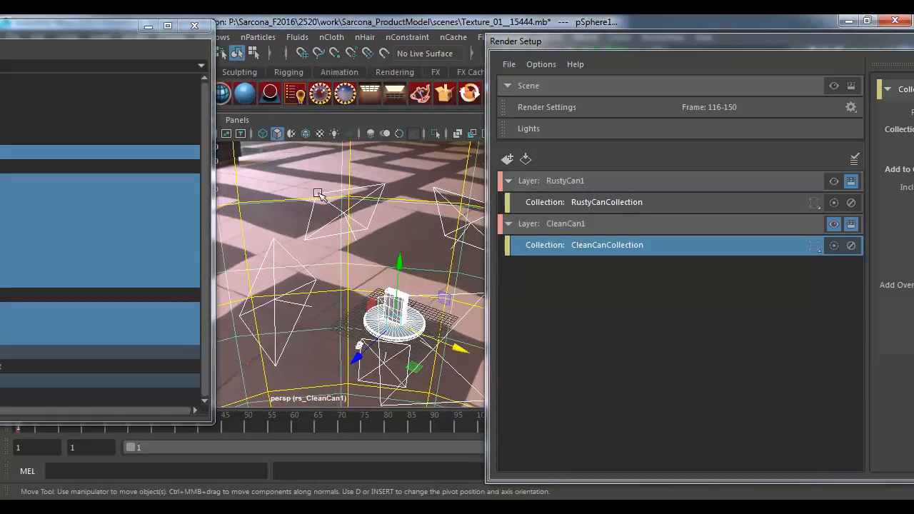
{"action": "left_click_drag", "start_coordinate": [338, 284], "coordinate": [367, 268], "text": "alt"}
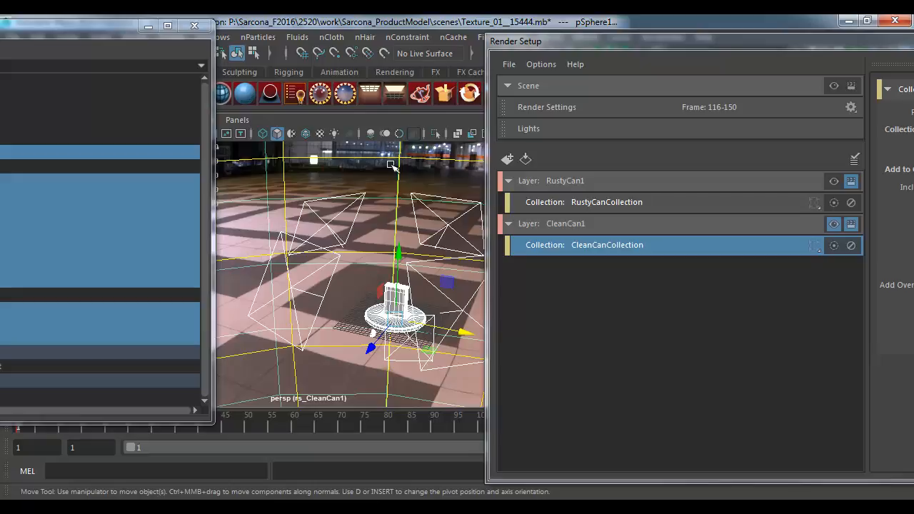
Step: Review the contents of CleanCanCollection and RustyCanCollection and the filter options available for RustyCanCollection
{"action": "left_click_drag", "start_coordinate": [382, 20], "coordinate": [318, 20]}
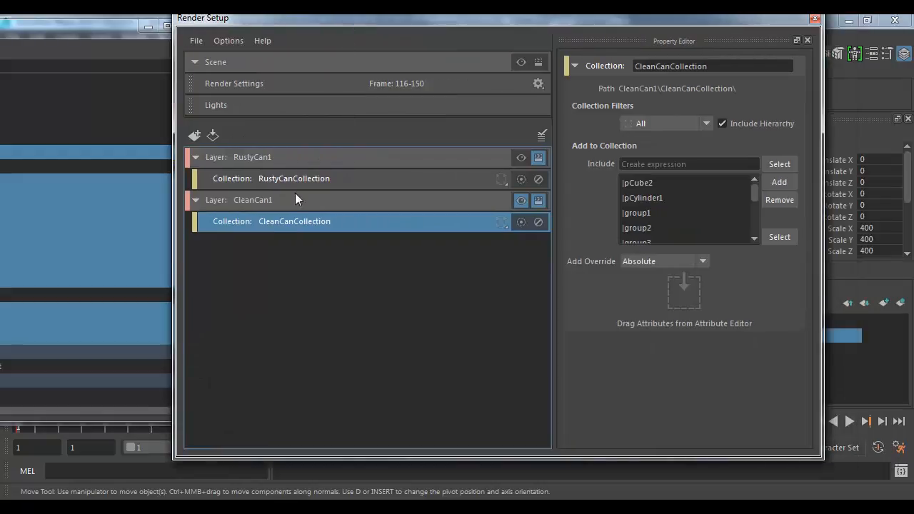
{"action": "right_click", "coordinate": [270, 221]}
{"action": "left_click", "coordinate": [234, 262]}
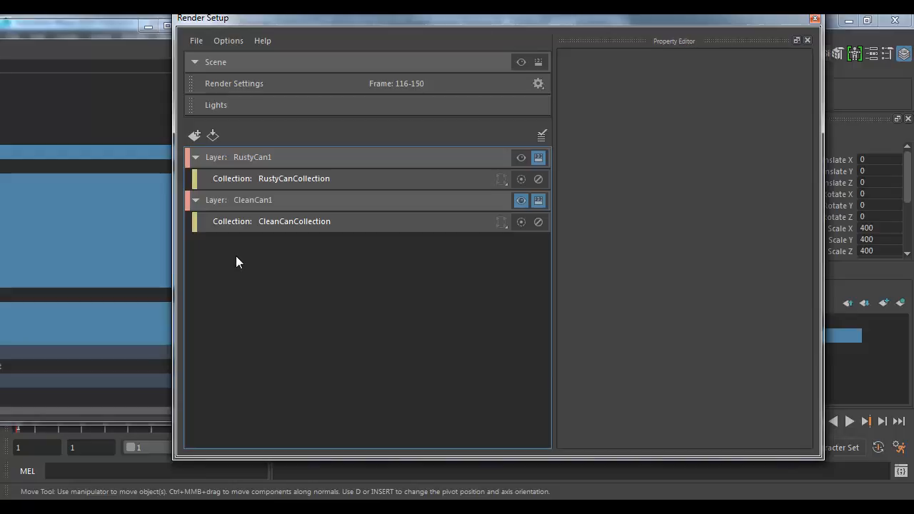
{"action": "left_click", "coordinate": [280, 223]}
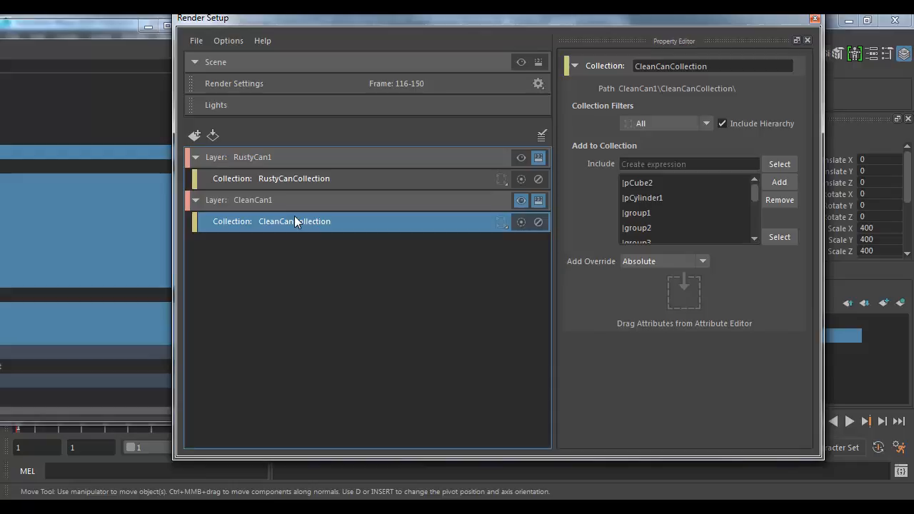
{"action": "left_click", "coordinate": [307, 180]}
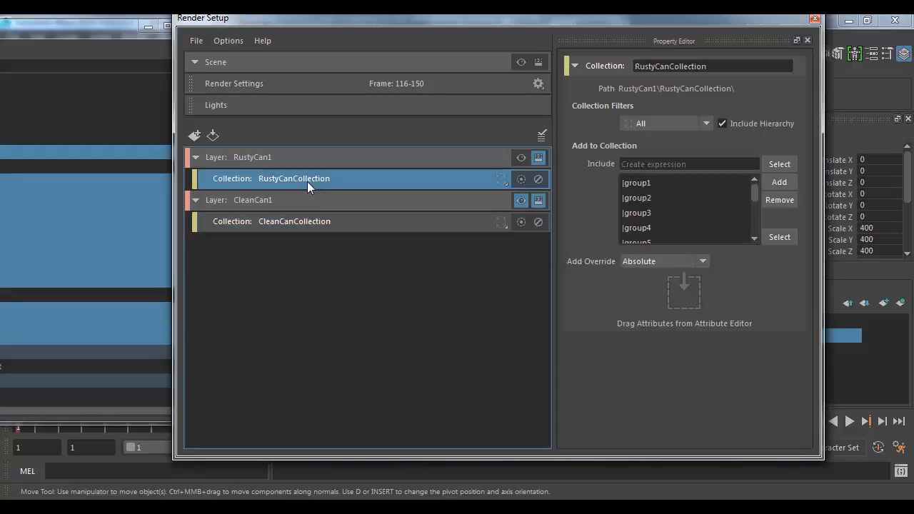
{"action": "right_click", "coordinate": [307, 180]}
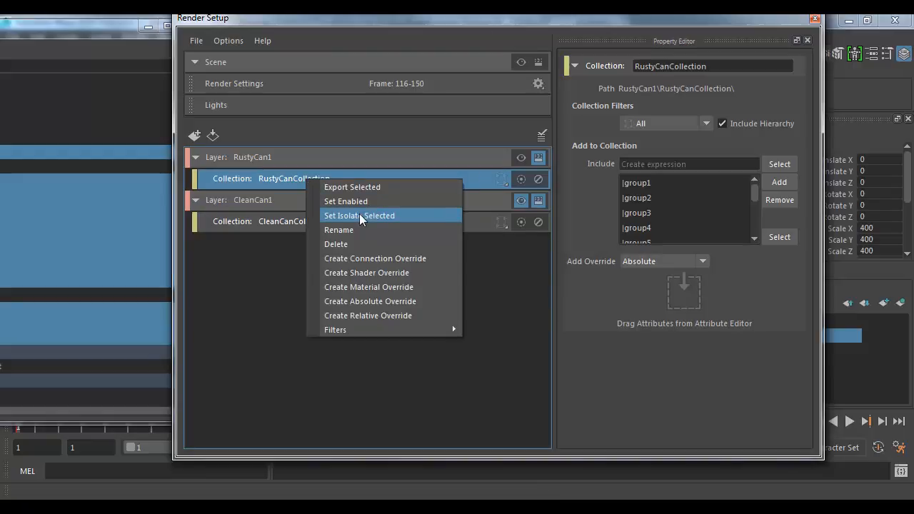
{"action": "mouse_move", "coordinate": [382, 331]}
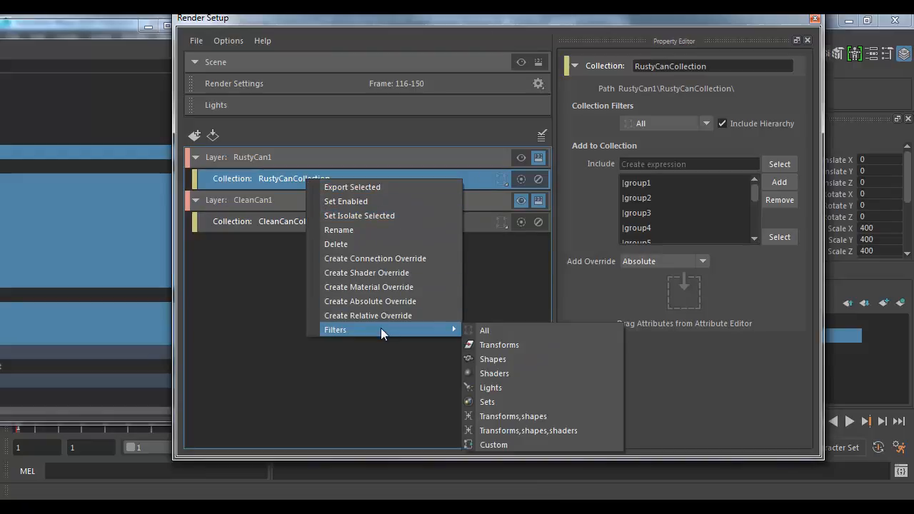
Step: Create a second collection inside the RustyCan1 layer and name it Lights
{"action": "left_click", "coordinate": [239, 158]}
{"action": "right_click", "coordinate": [239, 158]}
{"action": "left_click", "coordinate": [288, 177]}
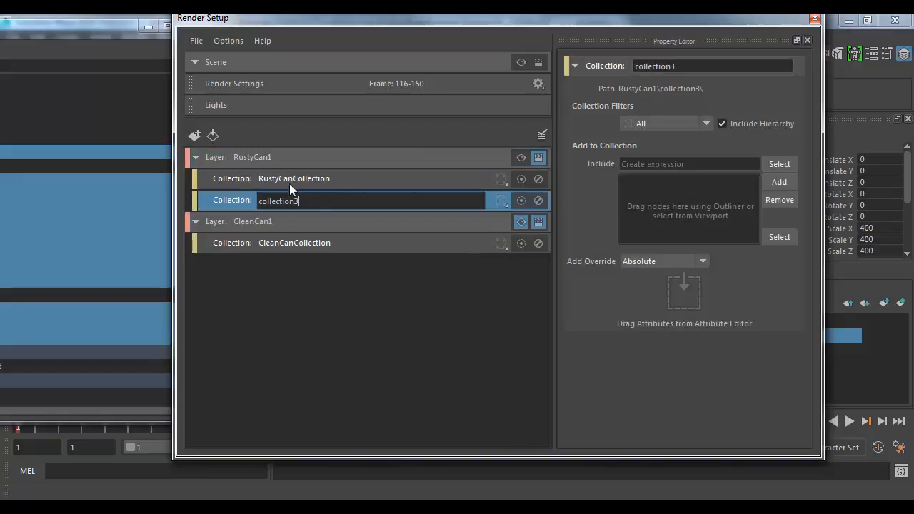
{"action": "double_click", "coordinate": [320, 205]}
{"action": "type", "text": "Lights"}
{"action": "key", "text": "Return"}
Step: Set the Lights collection's filter to Lights
{"action": "right_click", "coordinate": [319, 205]}
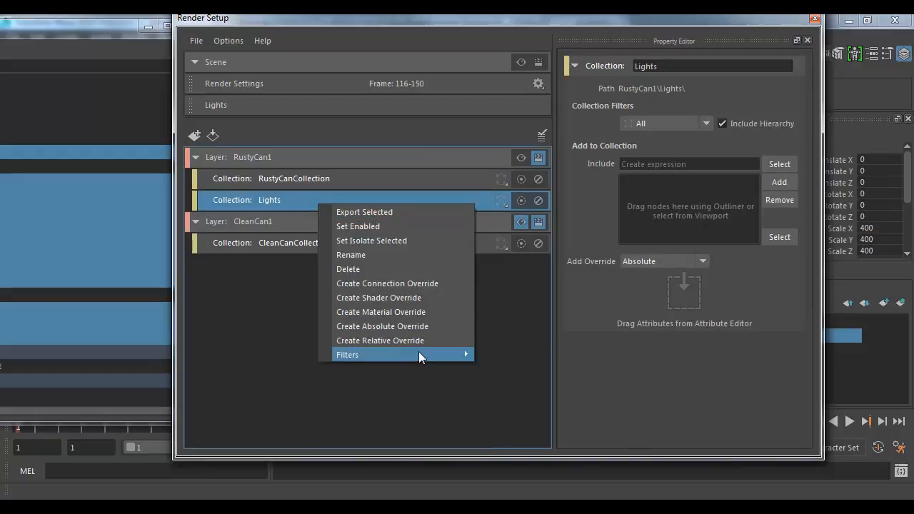
{"action": "mouse_move", "coordinate": [419, 357]}
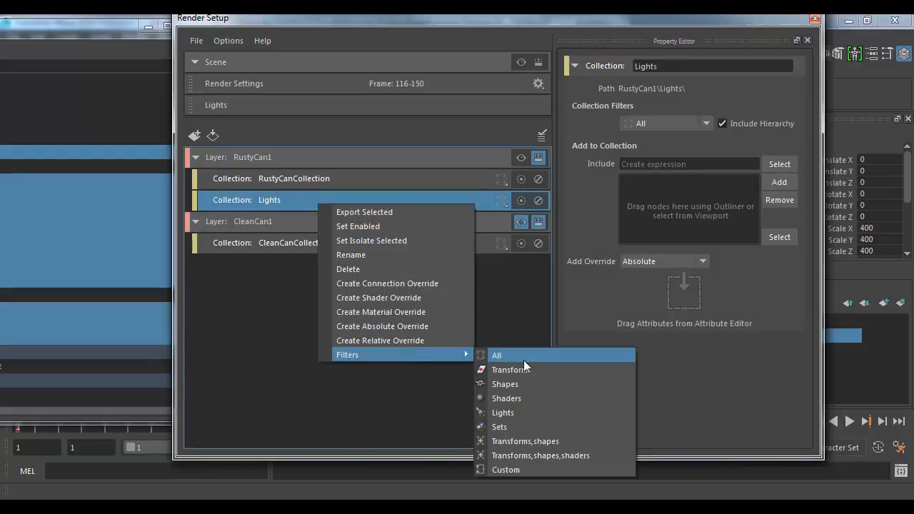
{"action": "left_click", "coordinate": [499, 414]}
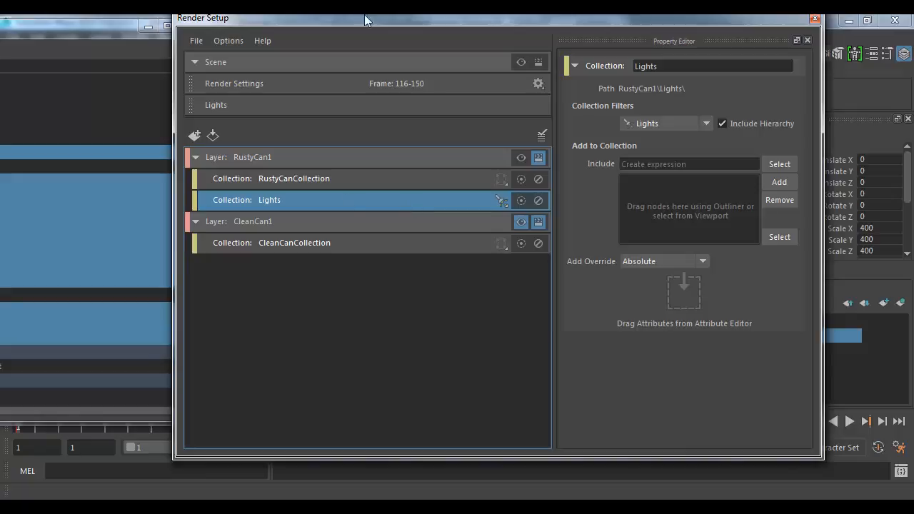
Step: Create a point light and raise it above the can to a Translate Y of about 22.6
{"action": "left_click_drag", "start_coordinate": [365, 19], "coordinate": [756, 80]}
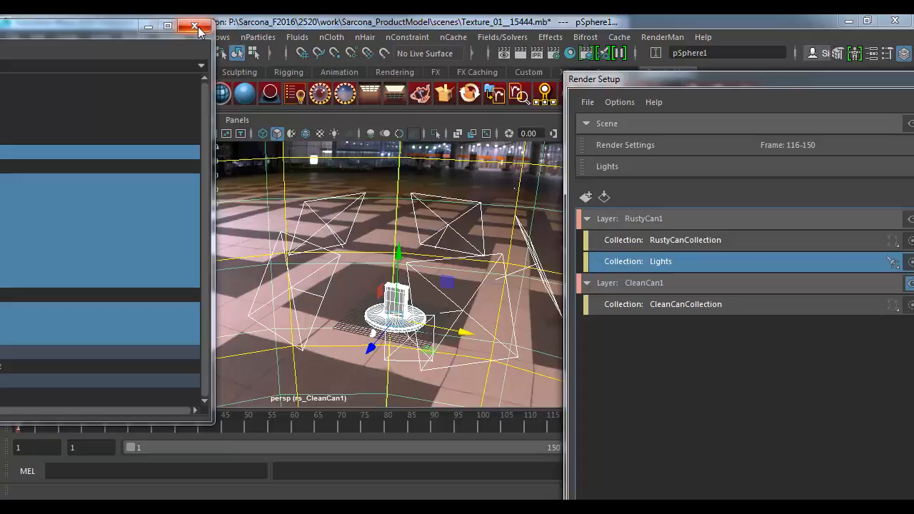
{"action": "left_click_drag", "start_coordinate": [128, 32], "coordinate": [364, 27]}
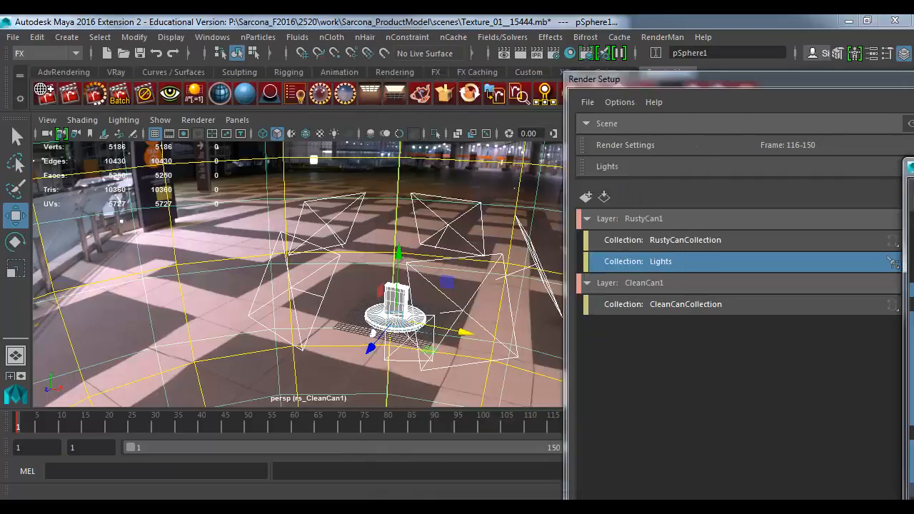
{"action": "left_click", "coordinate": [66, 37]}
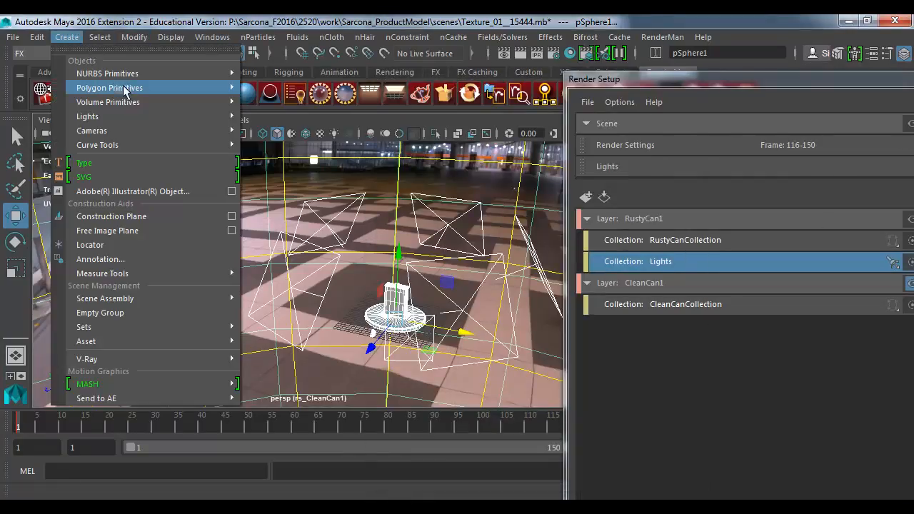
{"action": "mouse_move", "coordinate": [115, 116]}
{"action": "left_click", "coordinate": [298, 159]}
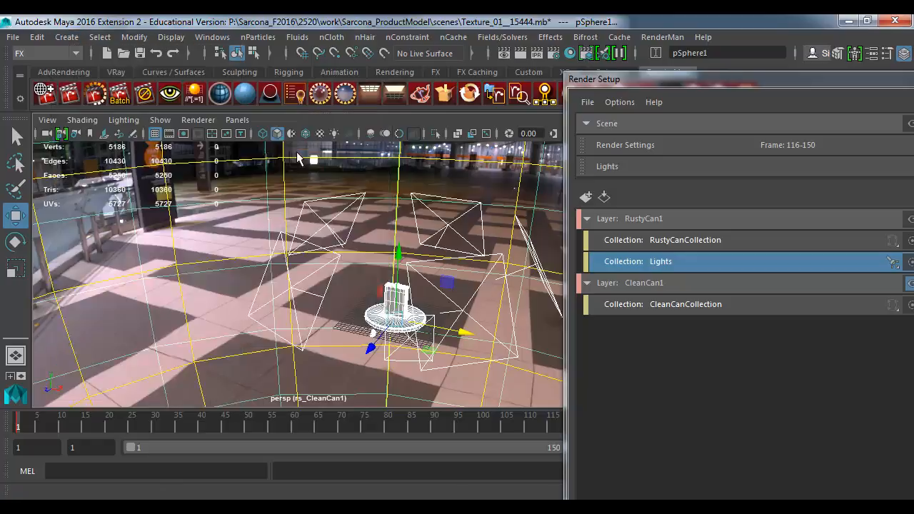
{"action": "left_click_drag", "start_coordinate": [398, 262], "coordinate": [399, 175]}
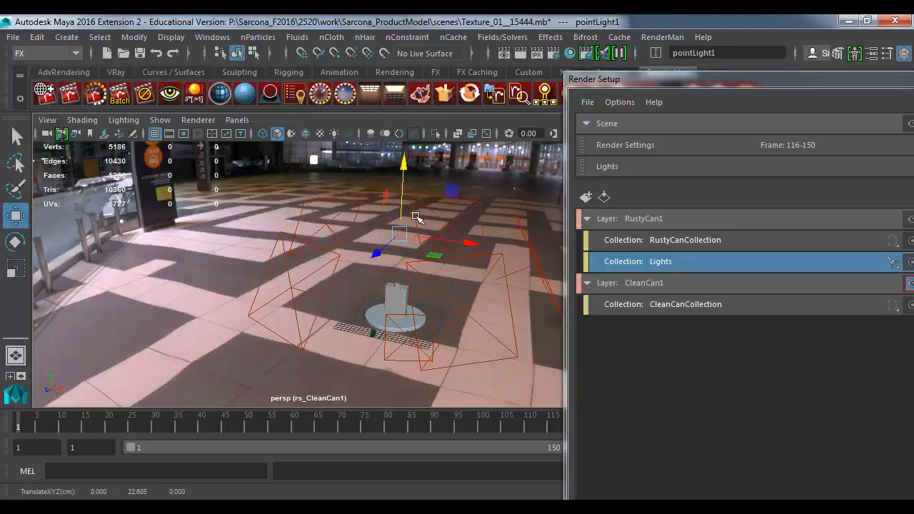
{"action": "key", "text": "f"}
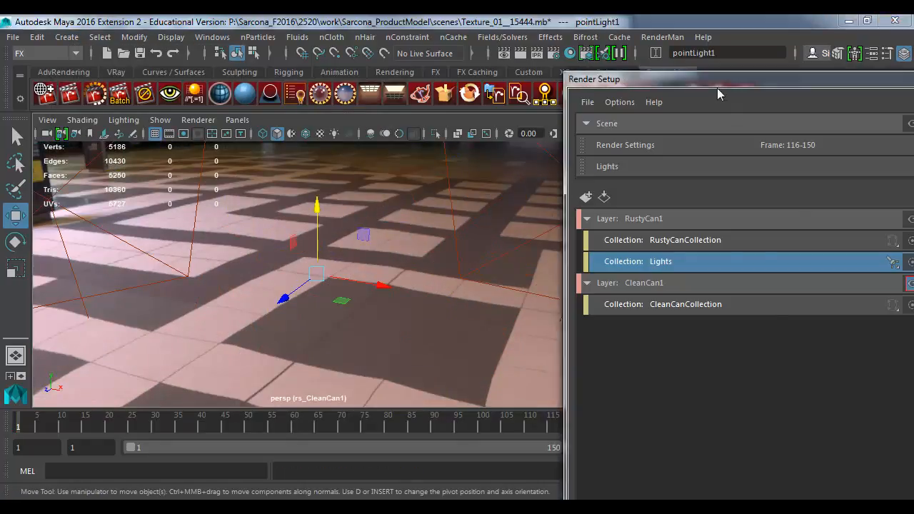
Step: Make the RustyCan1 layer visible and enter *Lights* as the include expression of its Lights collection
{"action": "left_click_drag", "start_coordinate": [718, 89], "coordinate": [312, 73]}
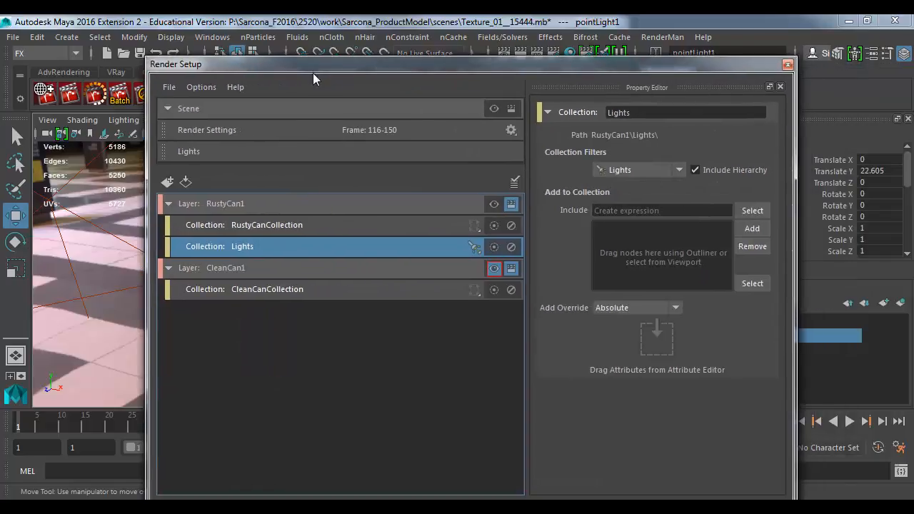
{"action": "left_click", "coordinate": [497, 204]}
{"action": "left_click_drag", "start_coordinate": [385, 68], "coordinate": [414, 38]}
{"action": "left_click", "coordinate": [687, 184]}
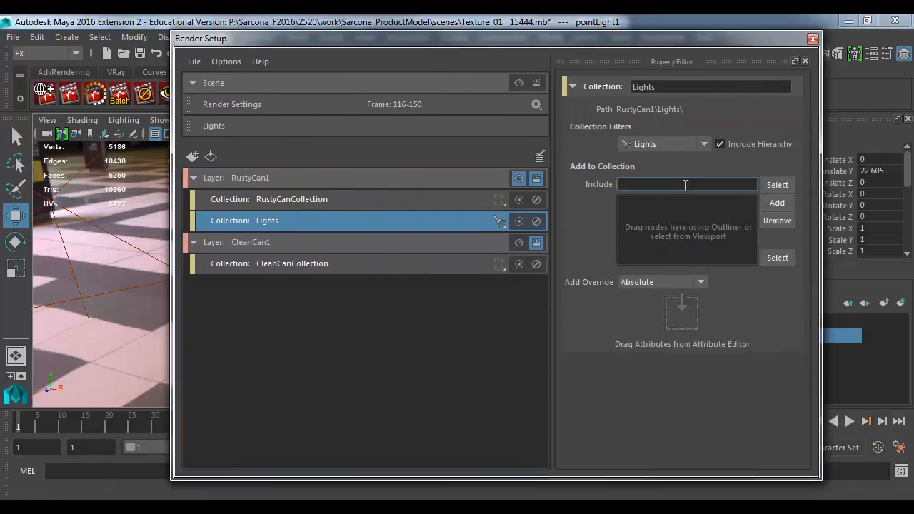
{"action": "type", "text": "Lights"}
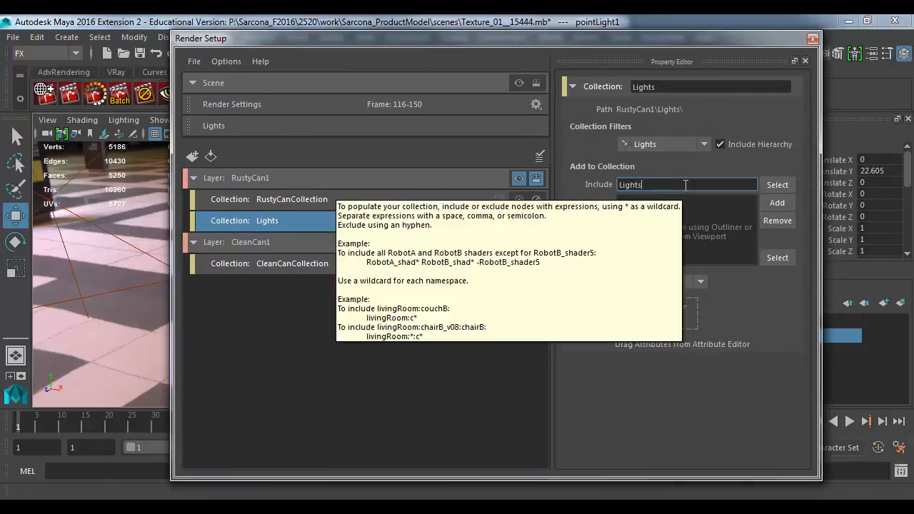
{"action": "type", "text": "*"}
{"action": "key", "text": "Home"}
{"action": "type", "text": "*"}
{"action": "key", "text": "End"}
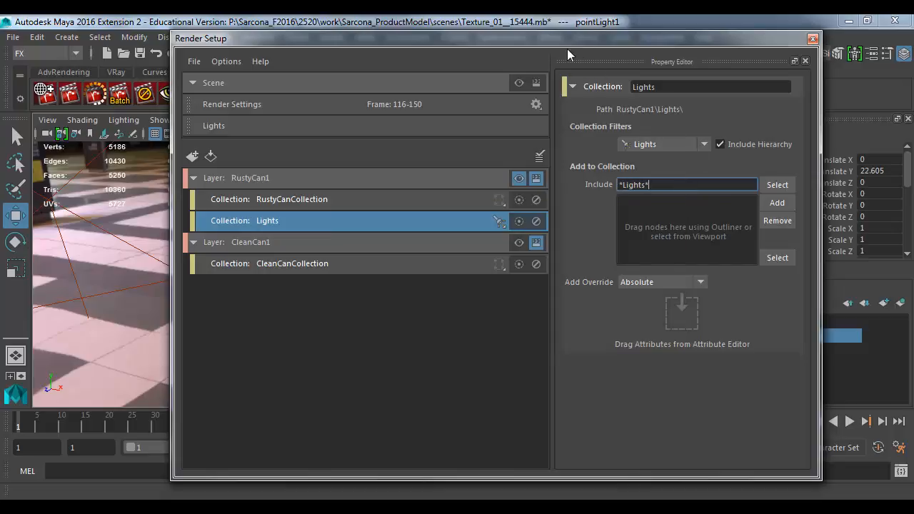
Step: Change the Lights collection's include expression to *light* and apply it
{"action": "left_click_drag", "start_coordinate": [567, 39], "coordinate": [753, 53]}
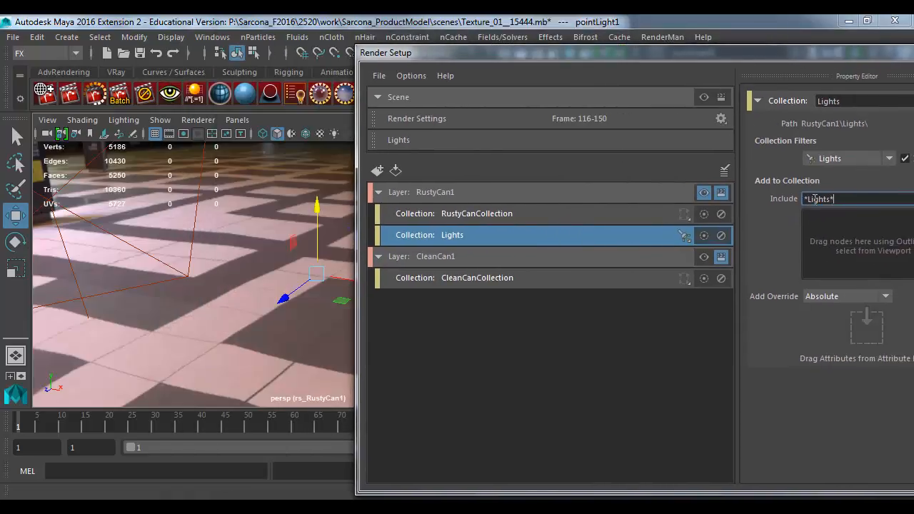
{"action": "key", "text": "Home"}
{"action": "key", "text": "Right"}
{"action": "key", "text": "Delete"}
{"action": "type", "text": "l"}
{"action": "key", "text": "End"}
{"action": "key", "text": "Left"}
{"action": "key", "text": "BackSpace"}
{"action": "key", "text": "Return"}
{"action": "left_click_drag", "start_coordinate": [838, 202], "coordinate": [764, 194]}
{"action": "left_click_drag", "start_coordinate": [531, 53], "coordinate": [585, 53]}
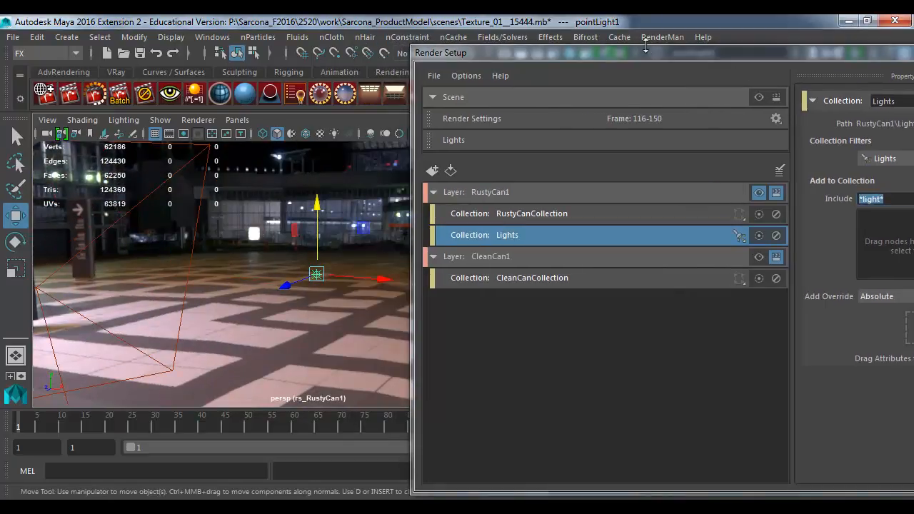
Step: Create a second collection in the CleanCan1 layer and name it Lights
{"action": "left_click_drag", "start_coordinate": [642, 55], "coordinate": [425, 33]}
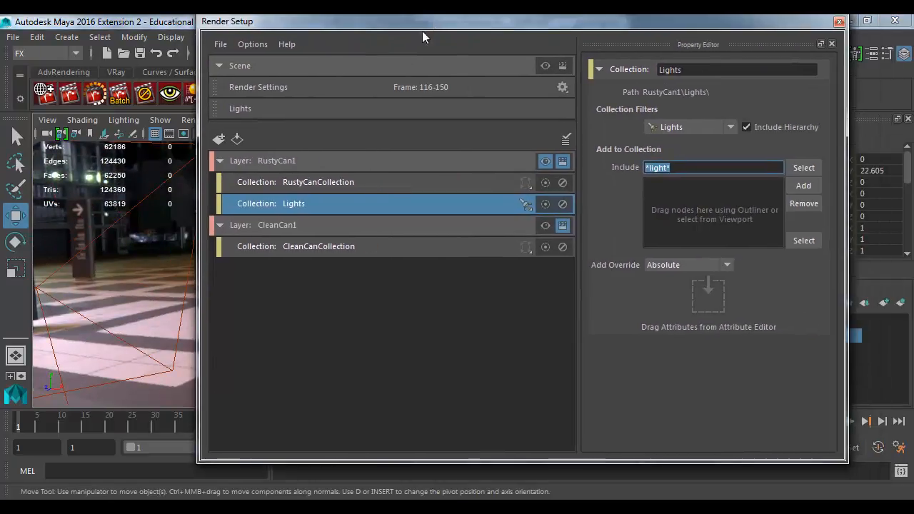
{"action": "right_click", "coordinate": [245, 203]}
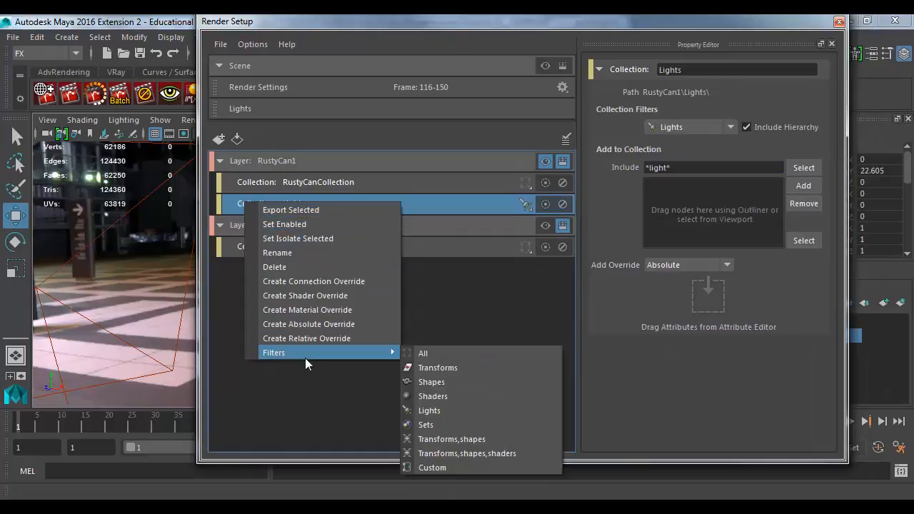
{"action": "left_click", "coordinate": [229, 312]}
{"action": "right_click", "coordinate": [256, 232]}
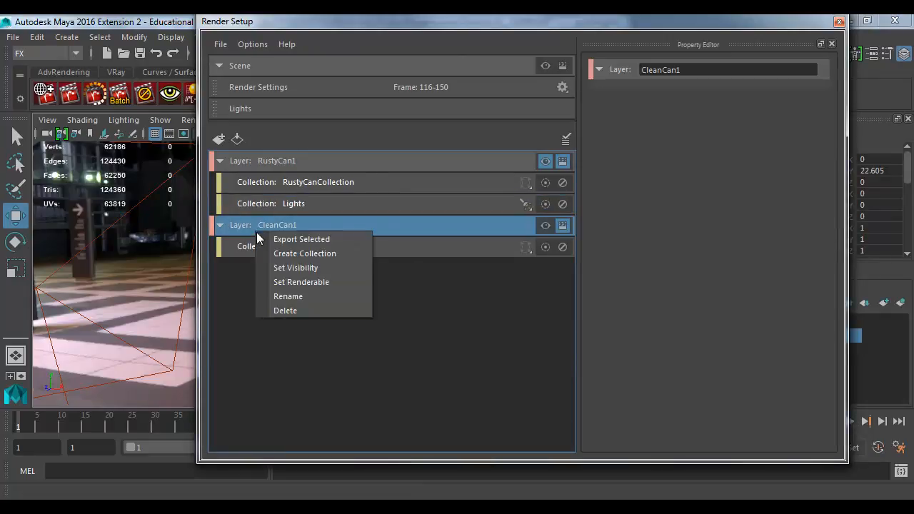
{"action": "left_click", "coordinate": [316, 254]}
{"action": "key", "text": "ctrl+a"}
{"action": "key", "text": "BackSpace"}
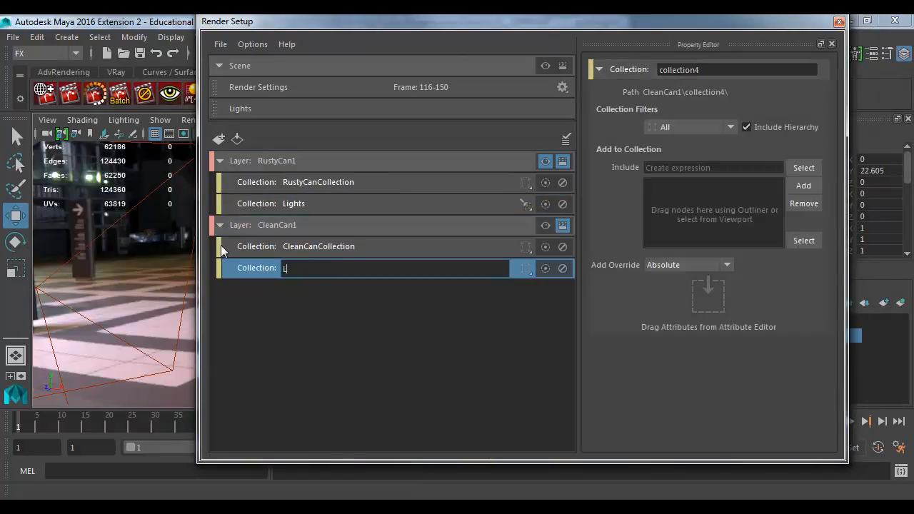
{"action": "type", "text": "Lights"}
{"action": "key", "text": "Return"}
Step: Enter *light* as the include expression of the CleanCan1 layer's new lights collection
{"action": "left_click", "coordinate": [719, 167]}
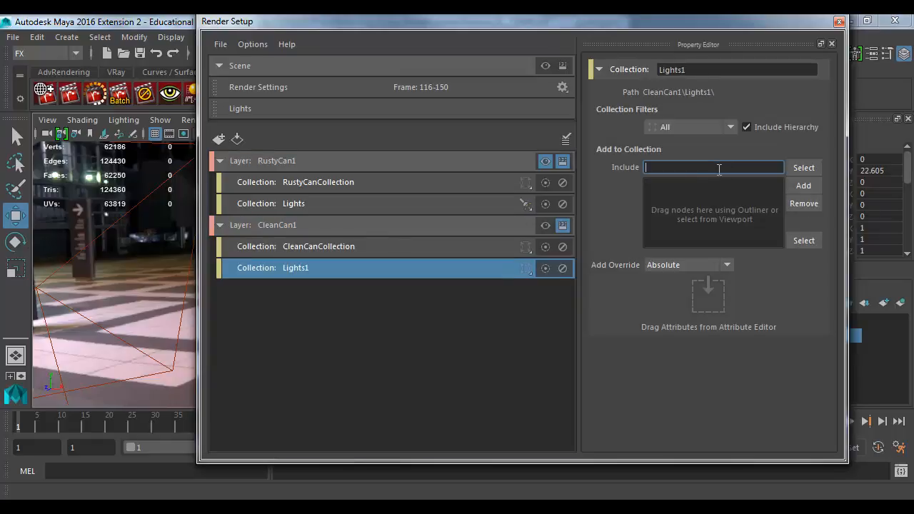
{"action": "type", "text": "*li"}
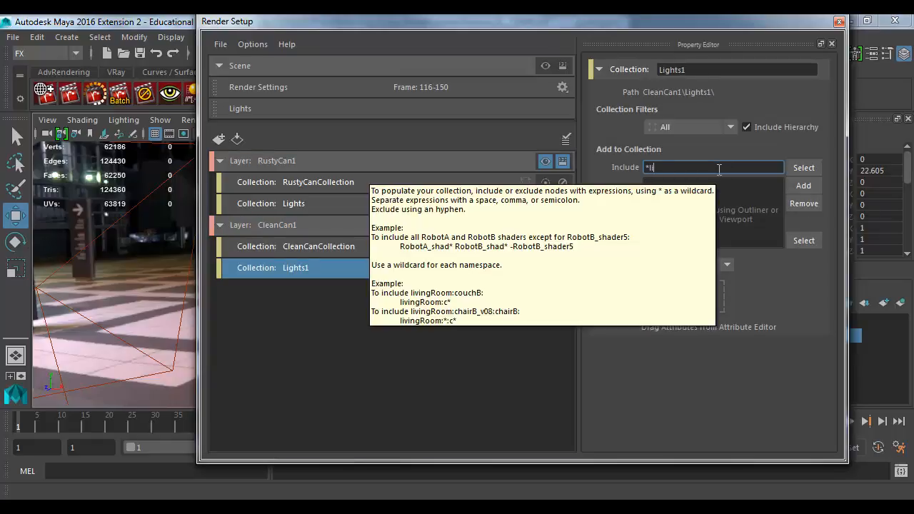
{"action": "type", "text": "ght*"}
{"action": "key", "text": "Return"}
Step: Make the CleanCan1 layer visible and try moving the point light along X
{"action": "left_click_drag", "start_coordinate": [495, 25], "coordinate": [715, 40]}
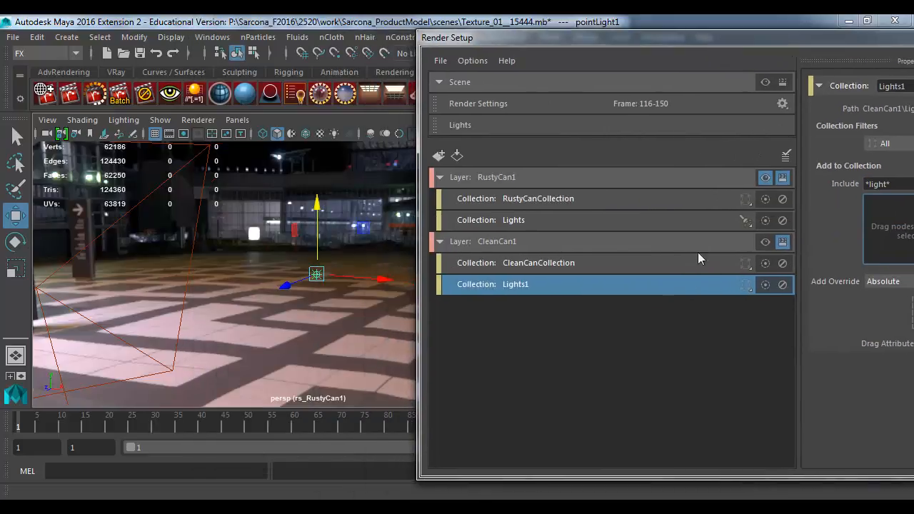
{"action": "left_click", "coordinate": [765, 244]}
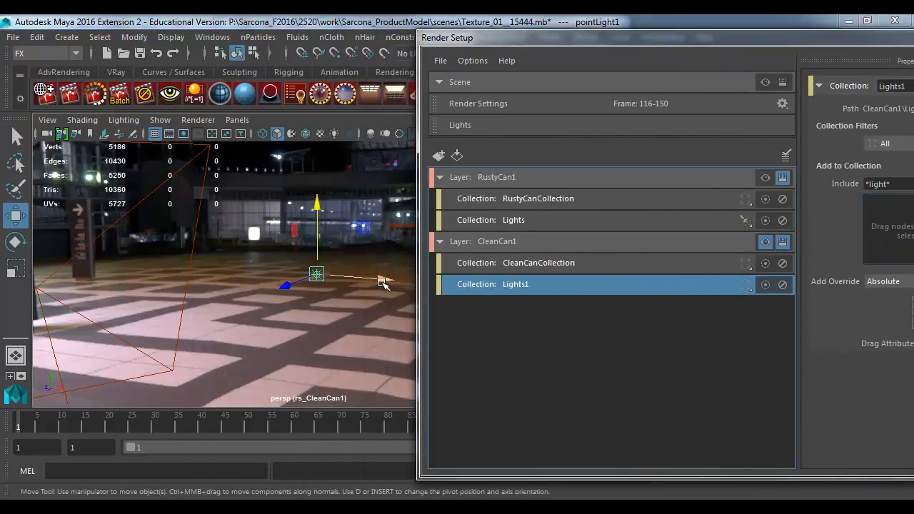
{"action": "left_click_drag", "start_coordinate": [381, 280], "coordinate": [346, 275]}
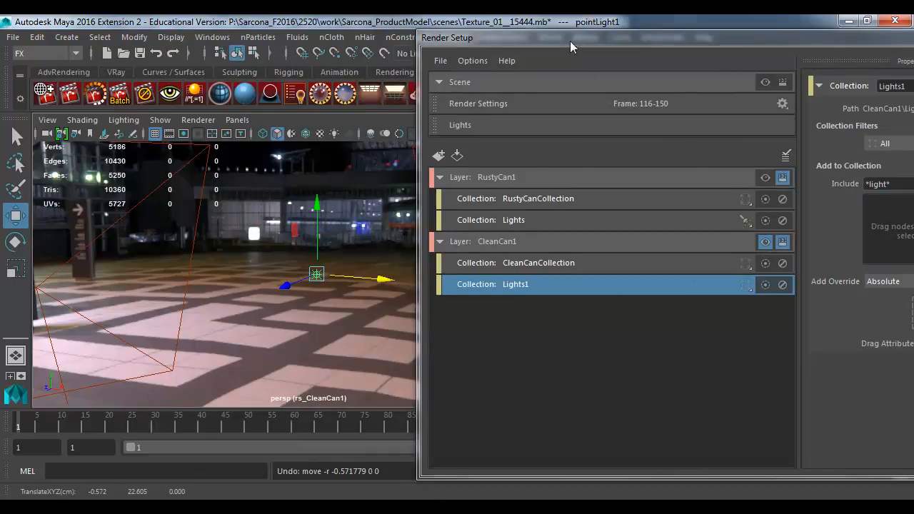
Step: Disable and re-enable the CleanCan1 layer's lights collection, and do the same with CleanCanCollection
{"action": "left_click_drag", "start_coordinate": [569, 38], "coordinate": [270, 36]}
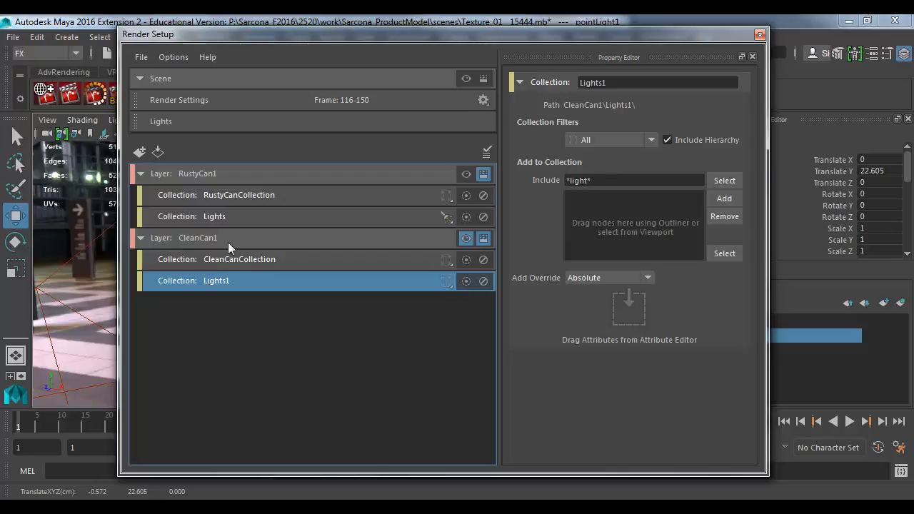
{"action": "left_click", "coordinate": [483, 281]}
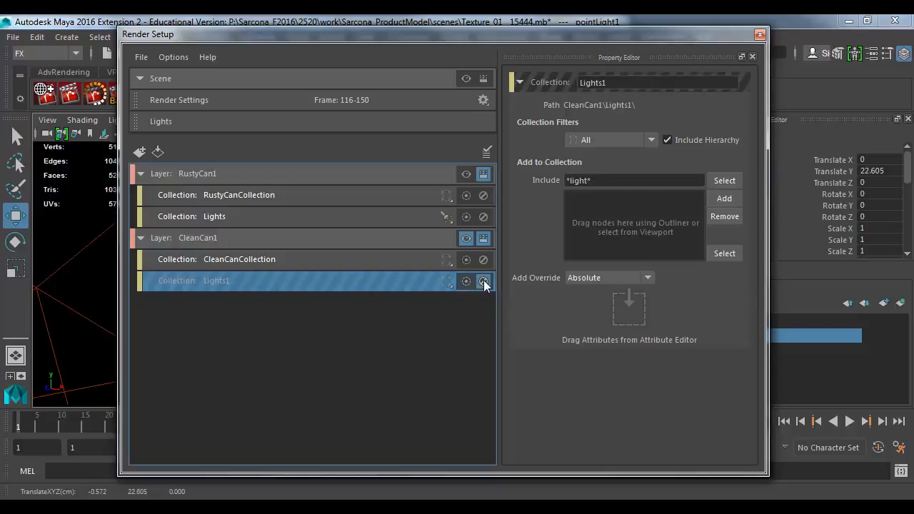
{"action": "left_click_drag", "start_coordinate": [295, 38], "coordinate": [592, 28]}
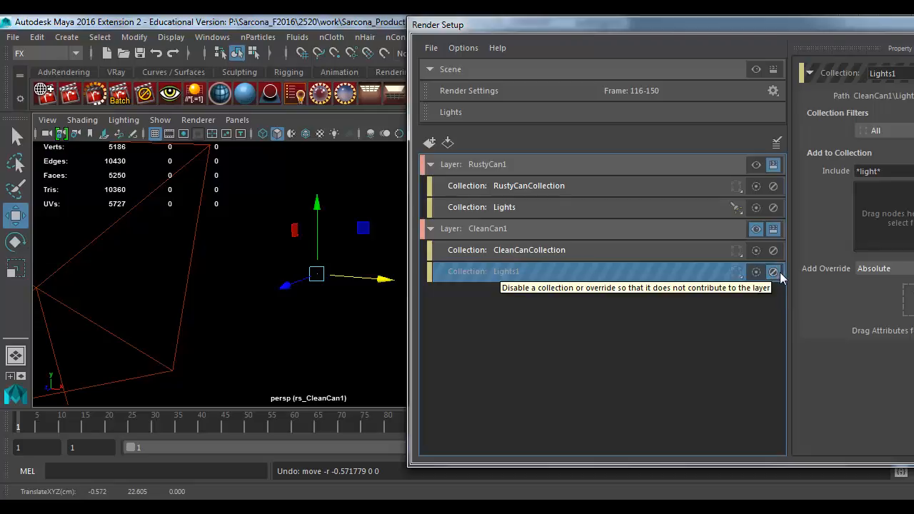
{"action": "left_click", "coordinate": [773, 272]}
{"action": "left_click", "coordinate": [773, 272]}
{"action": "left_click", "coordinate": [773, 271]}
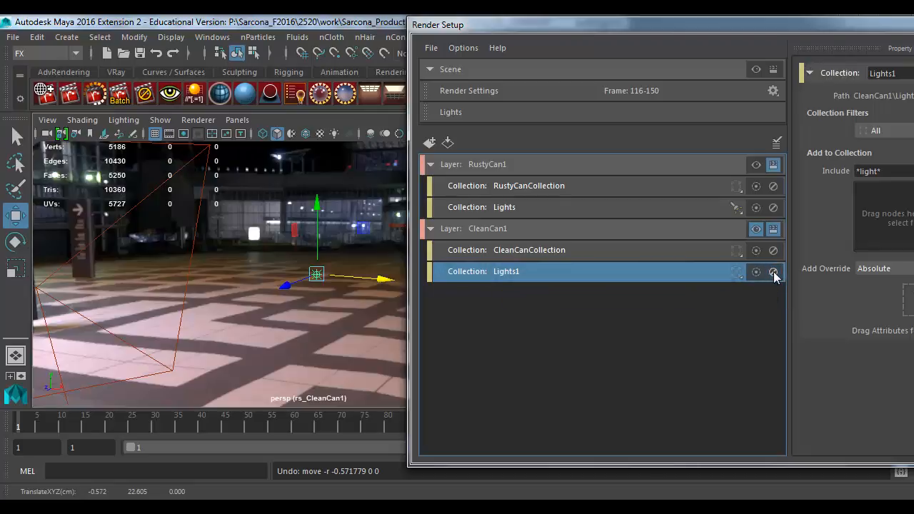
{"action": "left_click", "coordinate": [774, 250]}
{"action": "left_click", "coordinate": [773, 250]}
{"action": "left_click", "coordinate": [658, 230]}
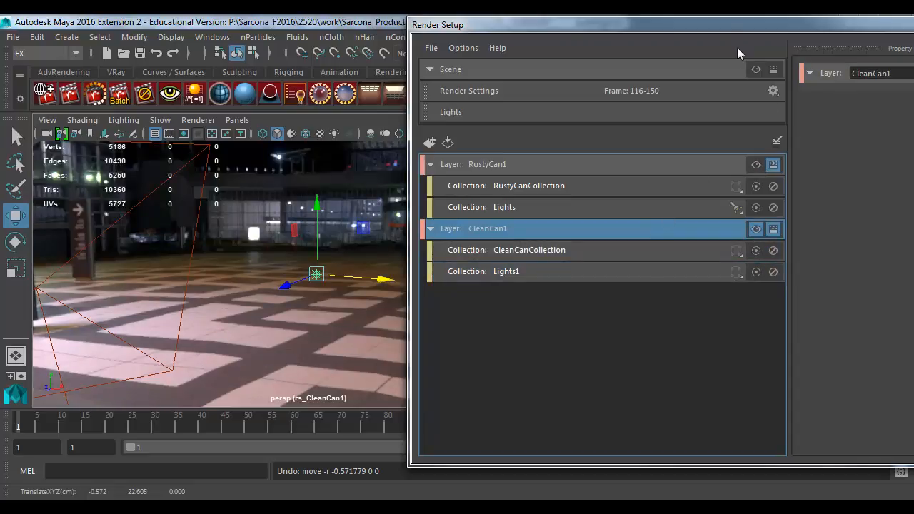
Step: Open the render settings and replace the file name prefix with the layer name keyword <RenderLayer>
{"action": "left_click_drag", "start_coordinate": [704, 24], "coordinate": [509, 27]}
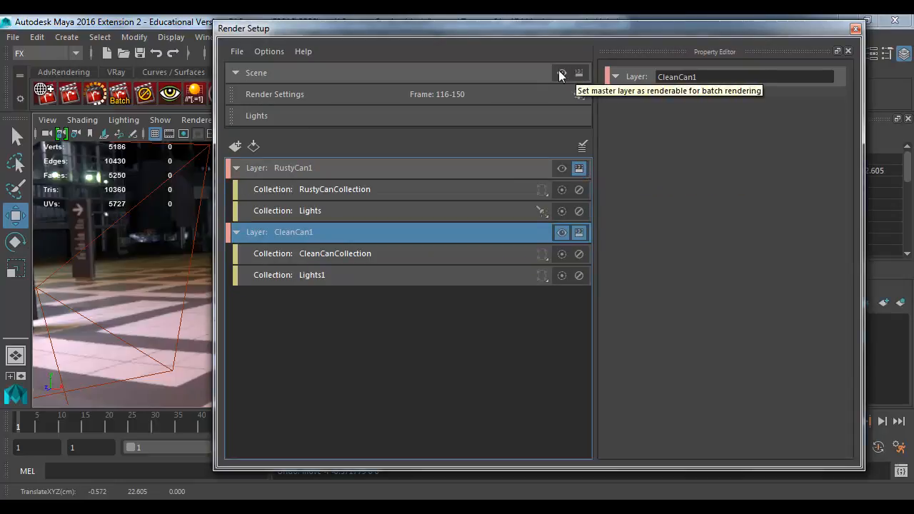
{"action": "left_click_drag", "start_coordinate": [460, 29], "coordinate": [160, 28]}
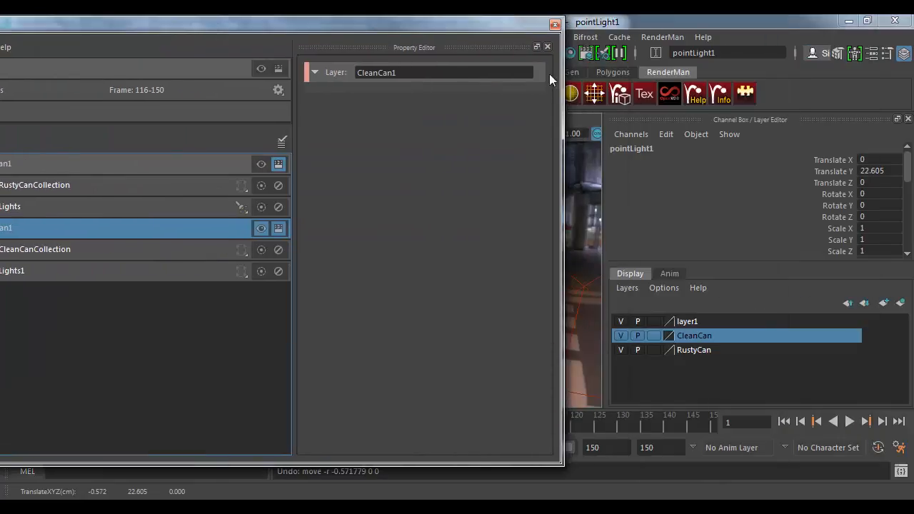
{"action": "left_click_drag", "start_coordinate": [503, 27], "coordinate": [534, 168]}
{"action": "left_click", "coordinate": [554, 54]}
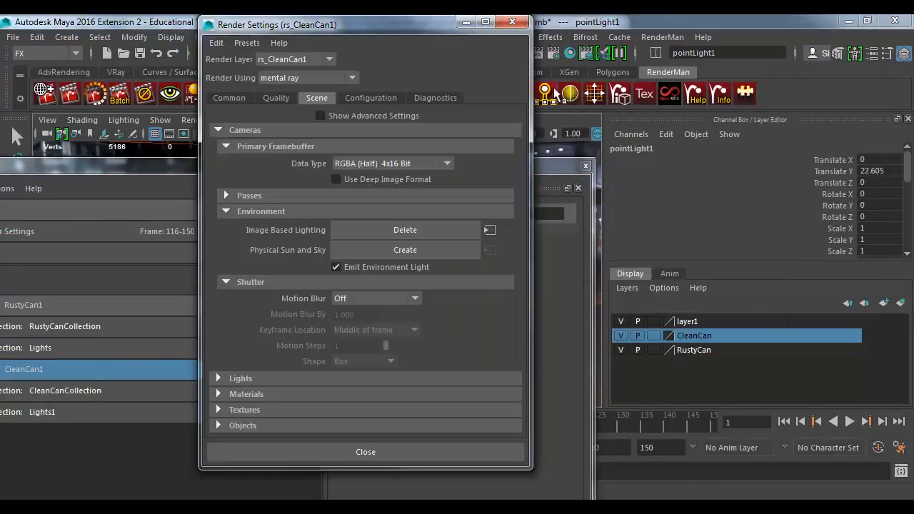
{"action": "left_click", "coordinate": [228, 98]}
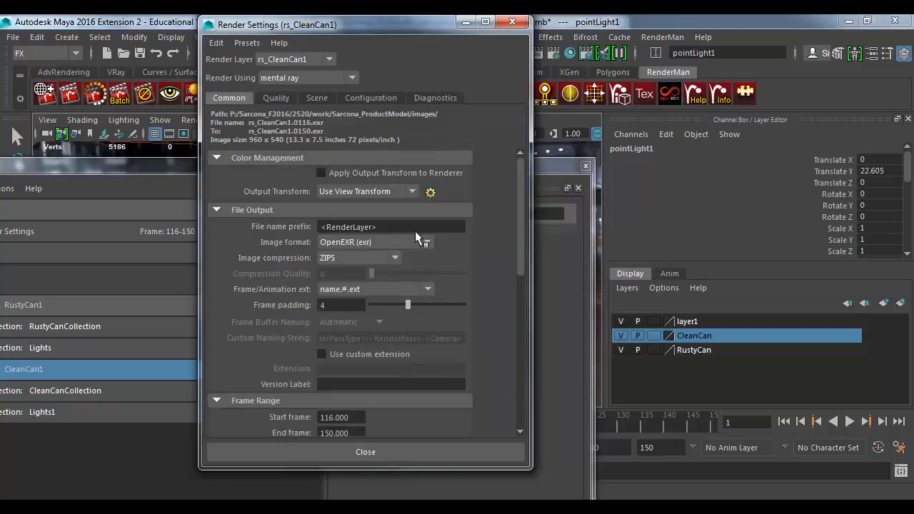
{"action": "left_click_drag", "start_coordinate": [402, 228], "coordinate": [247, 222]}
{"action": "key", "text": "BackSpace"}
{"action": "right_click", "coordinate": [335, 226]}
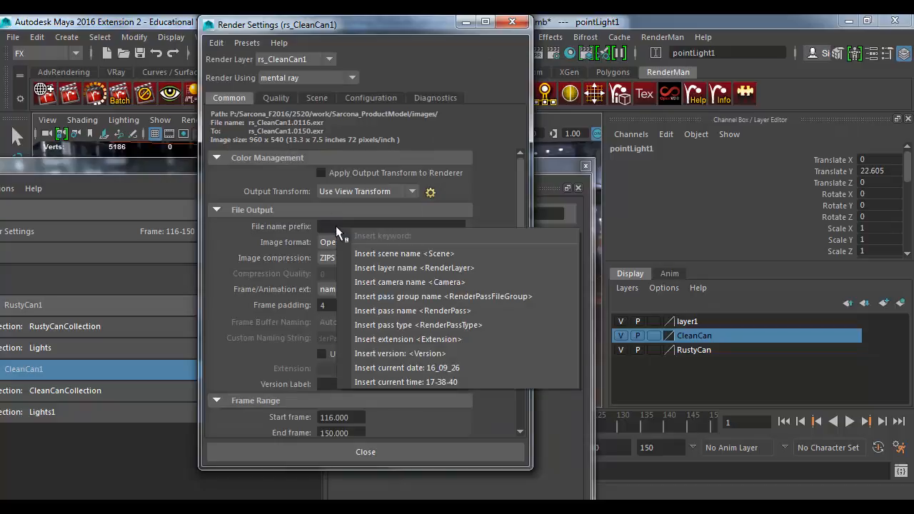
{"action": "left_click", "coordinate": [397, 268]}
{"action": "left_click_drag", "start_coordinate": [343, 25], "coordinate": [591, 38]}
{"action": "left_click_drag", "start_coordinate": [164, 167], "coordinate": [329, 80]}
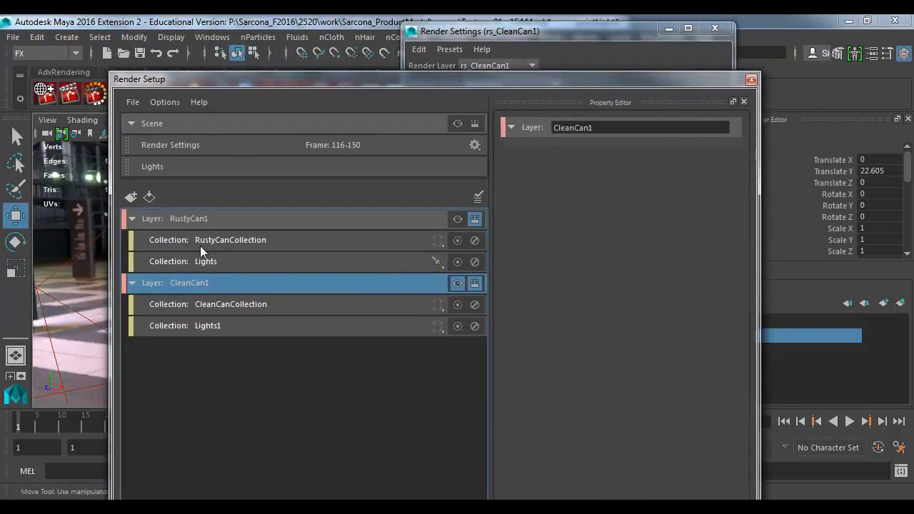
{"action": "left_click", "coordinate": [577, 57]}
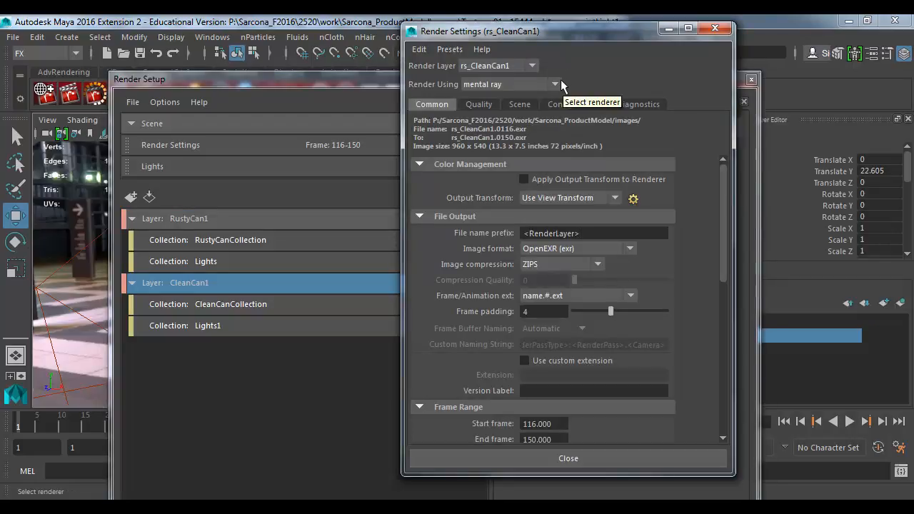
{"action": "left_click", "coordinate": [515, 65]}
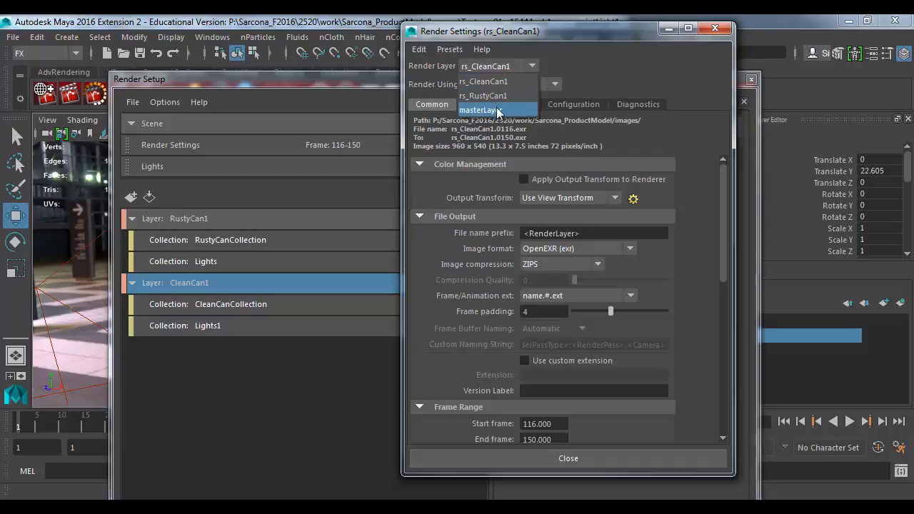
{"action": "left_click", "coordinate": [614, 61]}
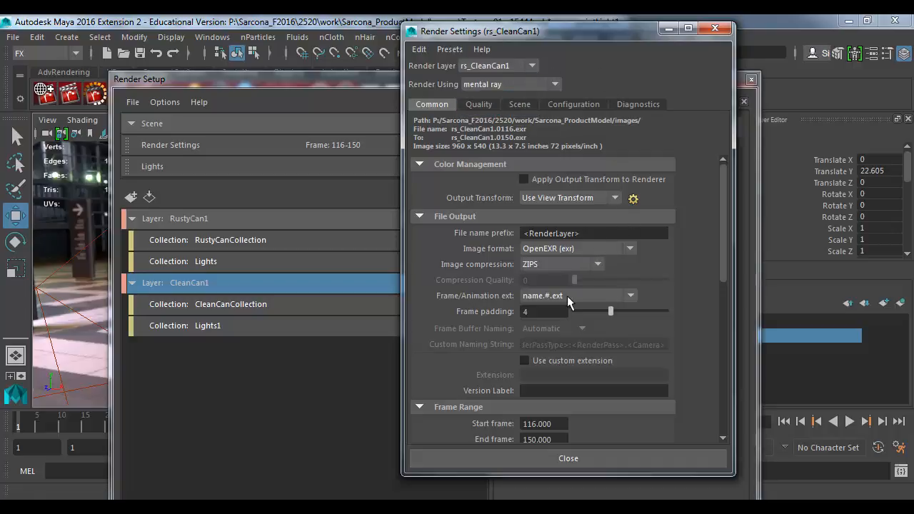
Step: Set the render start frame to 1 and choose turnTableCamera1 as the renderable camera
{"action": "scroll", "coordinate": [539, 417], "scroll_direction": "down", "scroll_amount": 3}
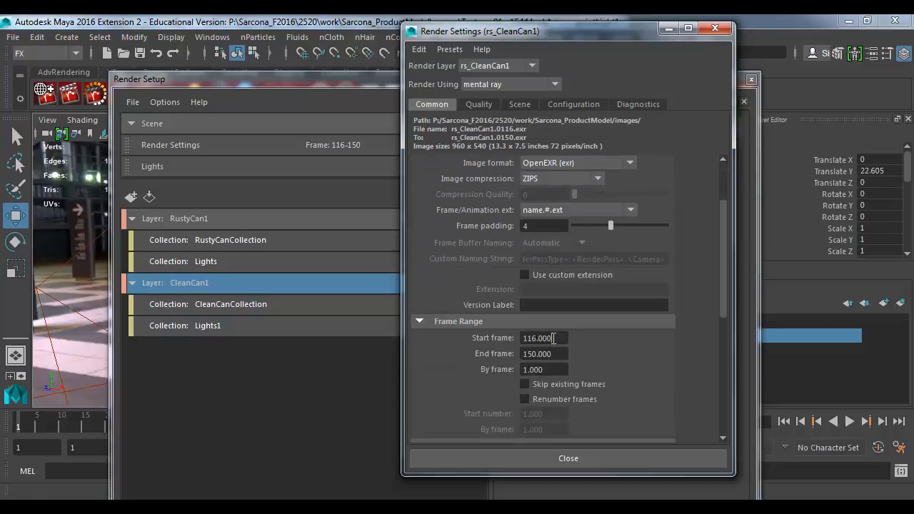
{"action": "double_click", "coordinate": [553, 338]}
{"action": "type", "text": "1"}
{"action": "key", "text": "Tab"}
{"action": "scroll", "coordinate": [503, 359], "scroll_direction": "down", "scroll_amount": 3}
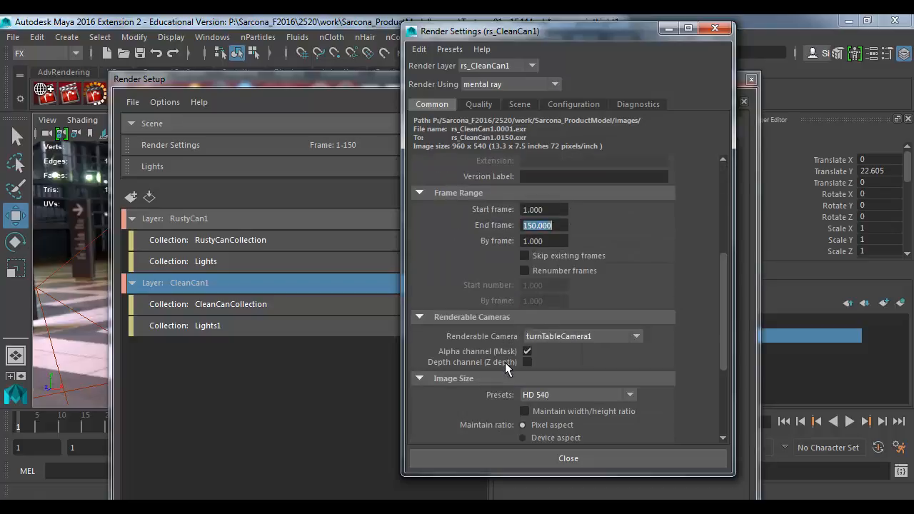
{"action": "scroll", "coordinate": [507, 357], "scroll_direction": "down", "scroll_amount": 2}
{"action": "left_click", "coordinate": [580, 293]}
{"action": "left_click", "coordinate": [549, 308]}
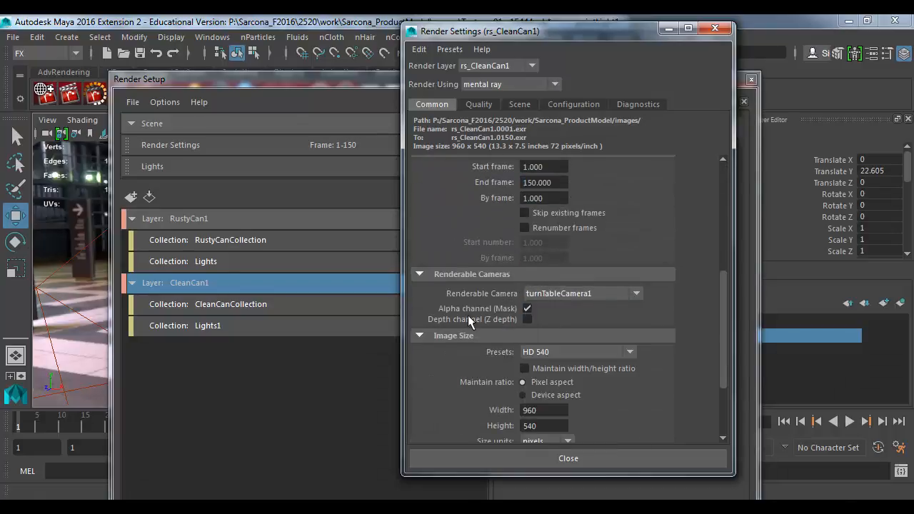
{"action": "scroll", "coordinate": [497, 379], "scroll_direction": "down", "scroll_amount": 3}
{"action": "scroll", "coordinate": [480, 227], "scroll_direction": "up", "scroll_amount": 5}
Step: Set the (MILA) Material Quality in the sampling settings to 2
{"action": "left_click", "coordinate": [478, 105]}
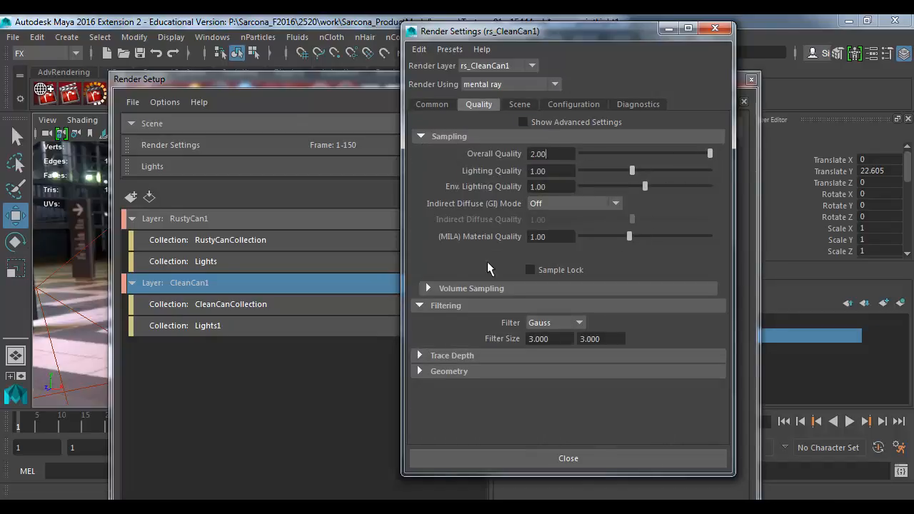
{"action": "double_click", "coordinate": [553, 236]}
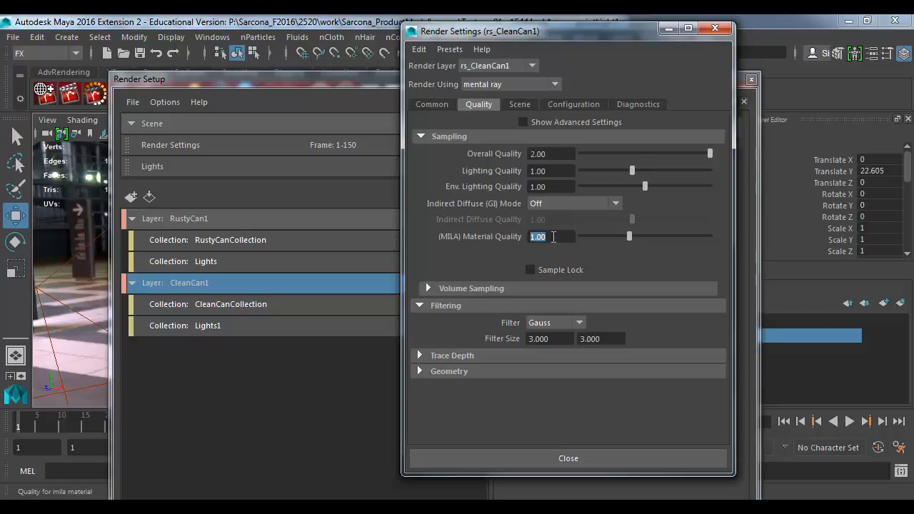
{"action": "type", "text": "2"}
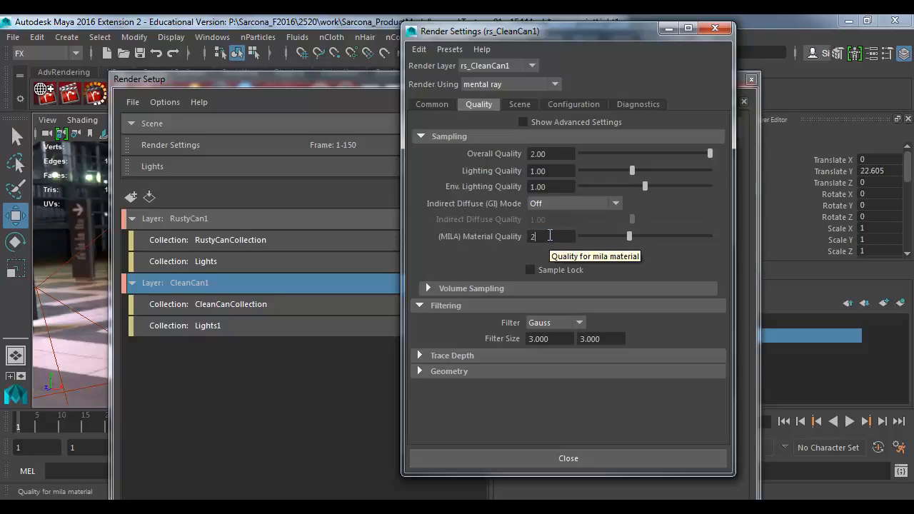
{"action": "key", "text": "Return"}
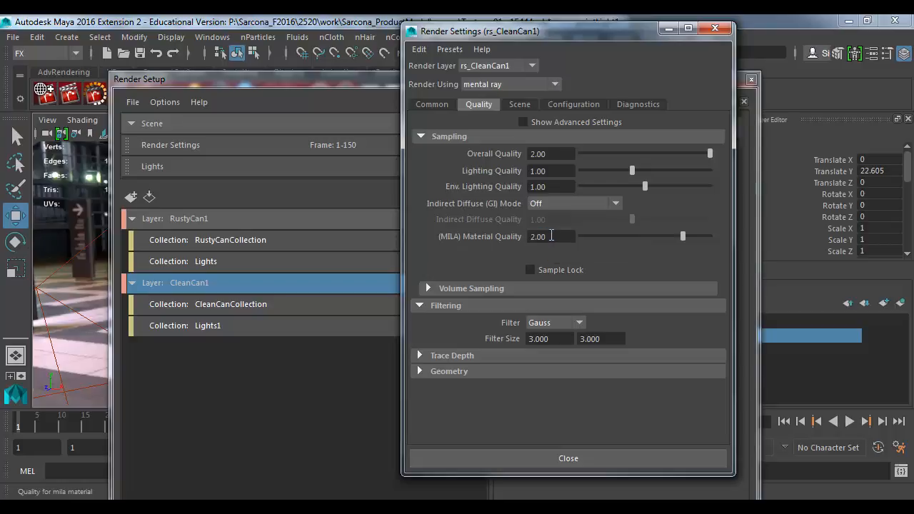
Step: Choose RGBA (Half) 4x16 Bit as the primary framebuffer data type and close both the Render Settings and Render Setup windows
{"action": "left_click", "coordinate": [520, 105]}
{"action": "left_click", "coordinate": [583, 169]}
{"action": "left_click", "coordinate": [543, 173]}
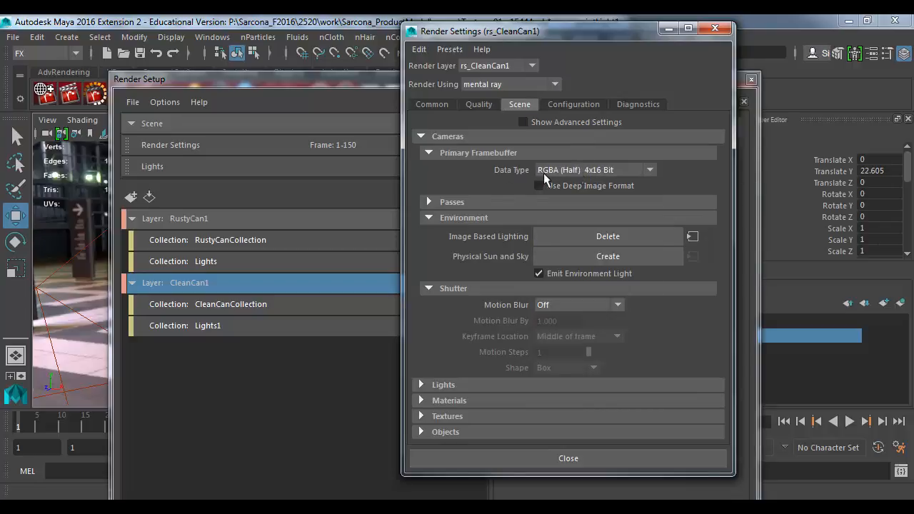
{"action": "left_click", "coordinate": [570, 273]}
{"action": "left_click", "coordinate": [715, 28]}
{"action": "left_click", "coordinate": [751, 81]}
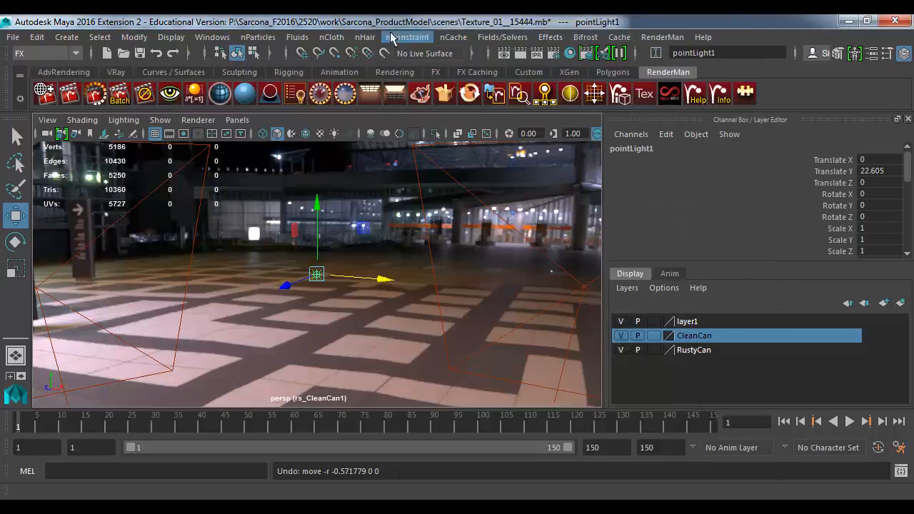
Step: Switch to the Rendering menu set and bring the clean can into the perspective view
{"action": "left_click", "coordinate": [43, 53]}
{"action": "left_click", "coordinate": [41, 127]}
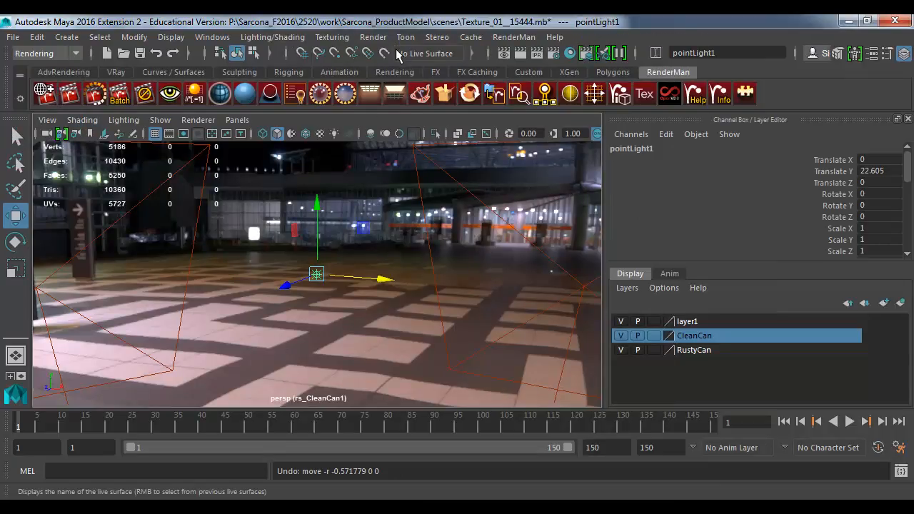
{"action": "right_click_drag", "start_coordinate": [496, 307], "coordinate": [288, 348], "text": "alt"}
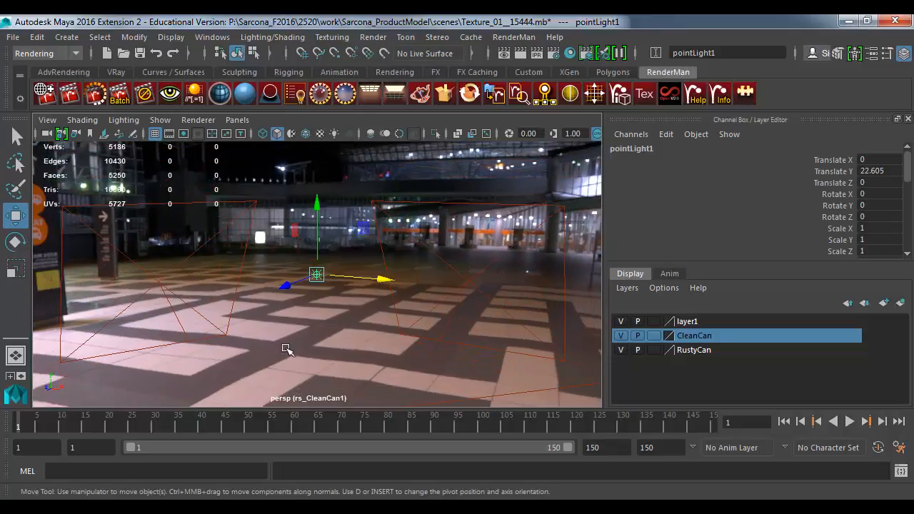
{"action": "middle_click_drag", "start_coordinate": [288, 349], "coordinate": [340, 193], "text": "alt"}
{"action": "left_click_drag", "start_coordinate": [372, 209], "coordinate": [393, 259], "text": "alt"}
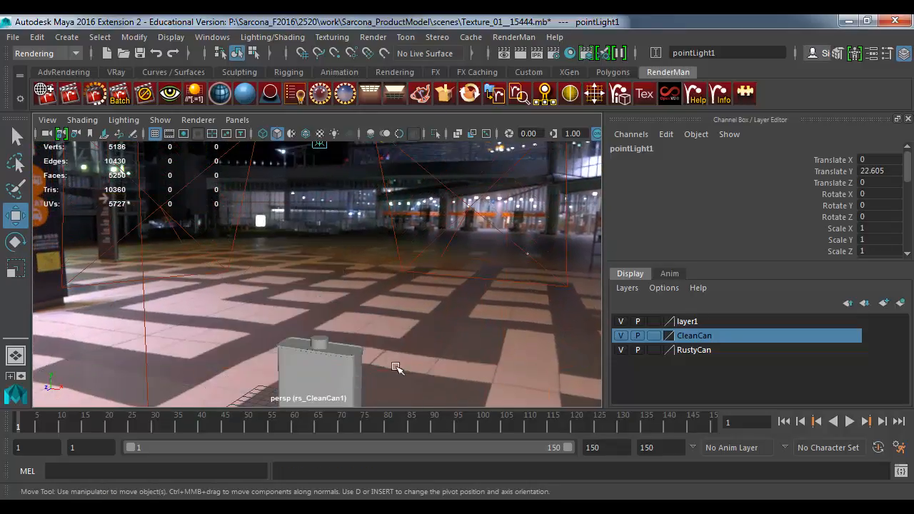
Step: Open the mental ray Batch Render options and set Render Threads to 16
{"action": "left_click", "coordinate": [396, 262]}
{"action": "middle_click_drag", "start_coordinate": [336, 341], "coordinate": [346, 186], "text": "alt"}
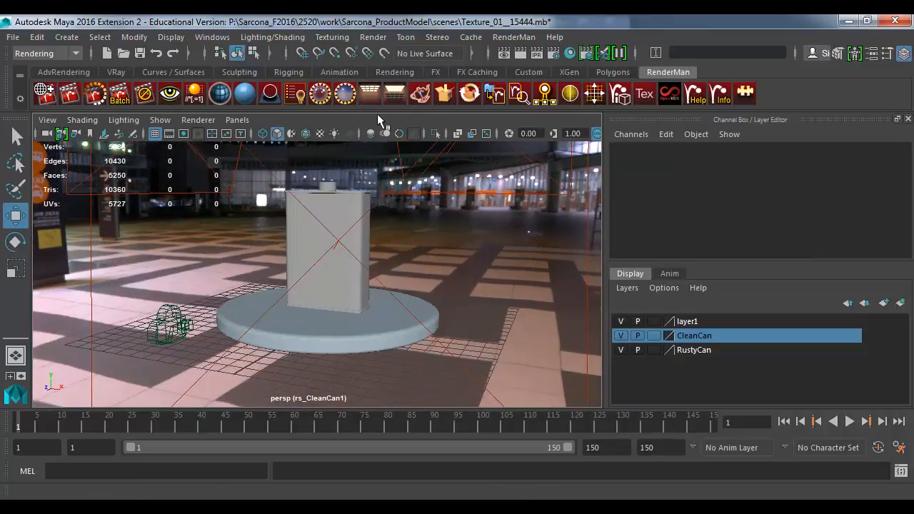
{"action": "left_click", "coordinate": [369, 39]}
{"action": "left_click", "coordinate": [532, 242]}
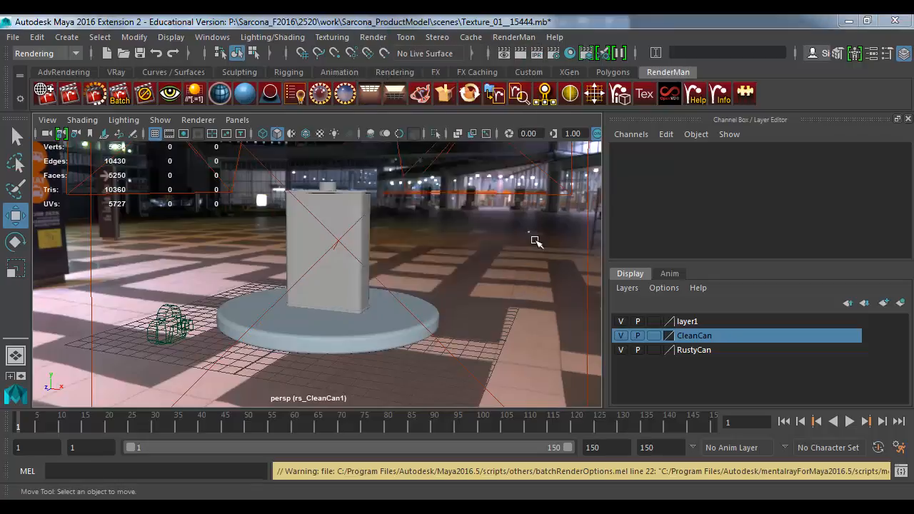
{"action": "type", "text": "16"}
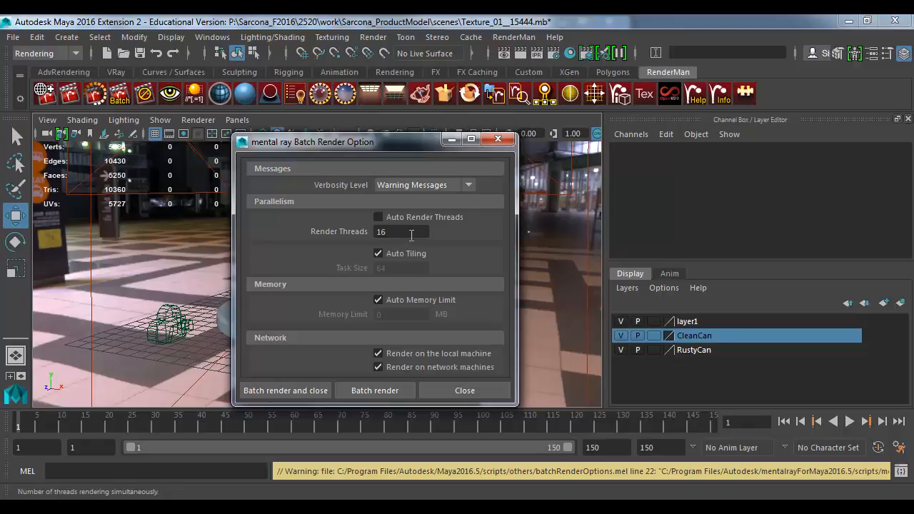
{"action": "right_click", "coordinate": [408, 511]}
{"action": "left_click", "coordinate": [450, 486]}
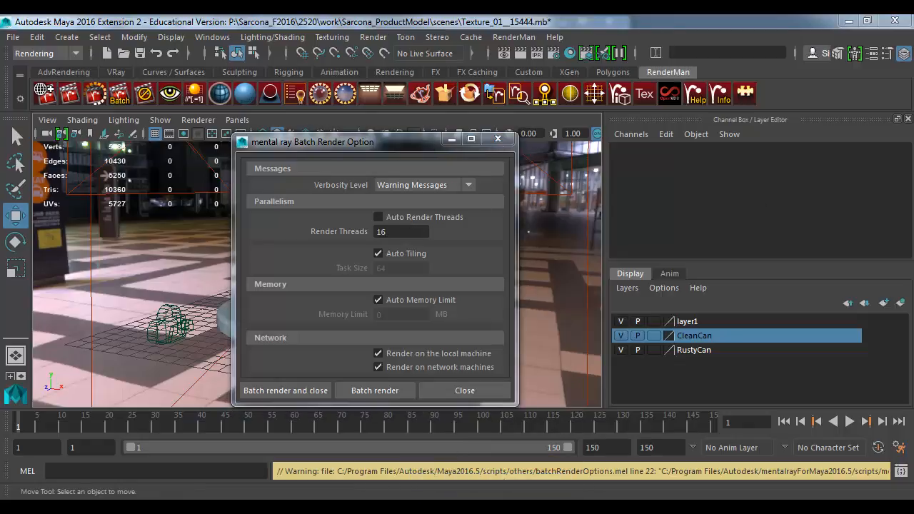
Step: Set Render Threads to 12, start the mental ray batch render and close its options
{"action": "left_click_drag", "start_coordinate": [409, 230], "coordinate": [275, 224]}
{"action": "type", "text": "12"}
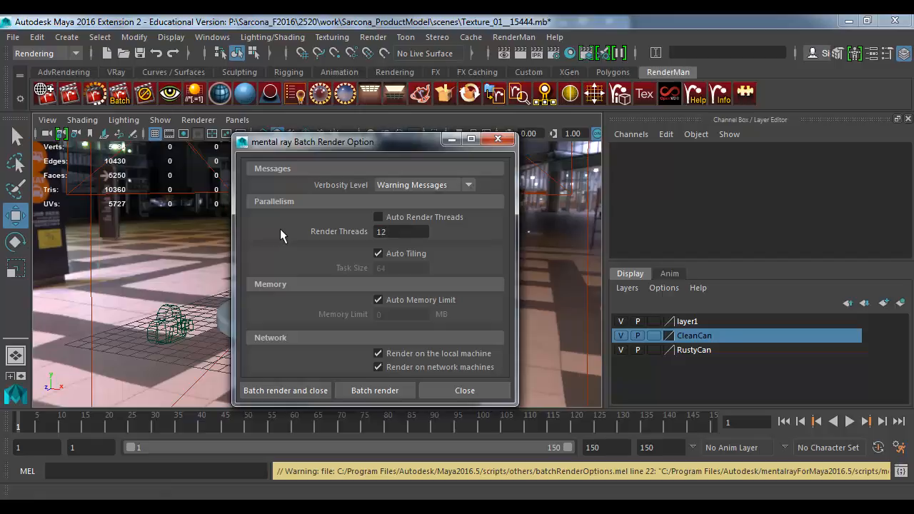
{"action": "left_click", "coordinate": [299, 390]}
{"action": "left_click", "coordinate": [427, 277]}
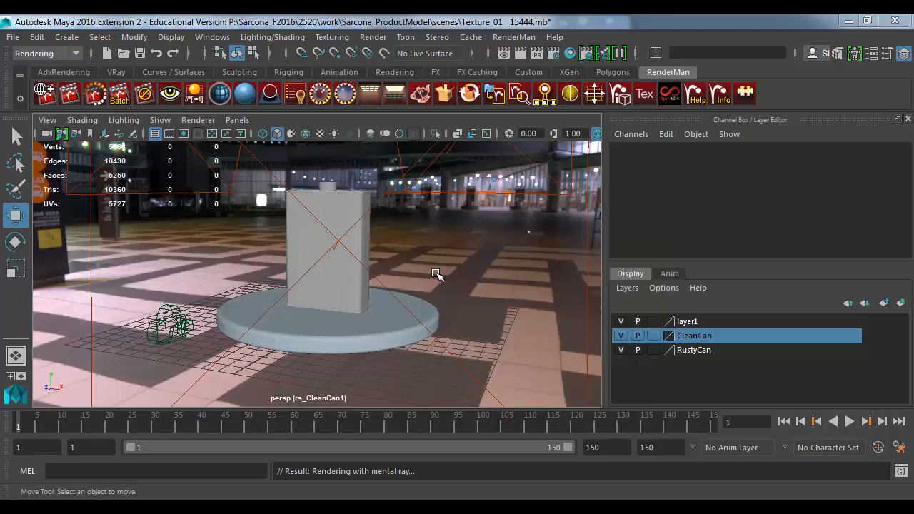
Step: Open the Render Settings and review the depth and ambient occlusion utility passes in the Scene settings
{"action": "left_click", "coordinate": [554, 53]}
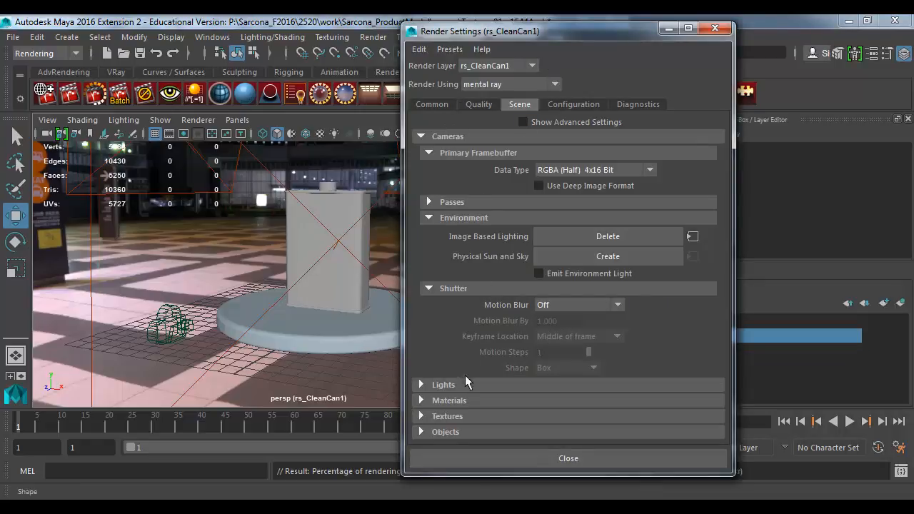
{"action": "left_click", "coordinate": [457, 202]}
{"action": "scroll", "coordinate": [504, 207], "scroll_direction": "down", "scroll_amount": 10}
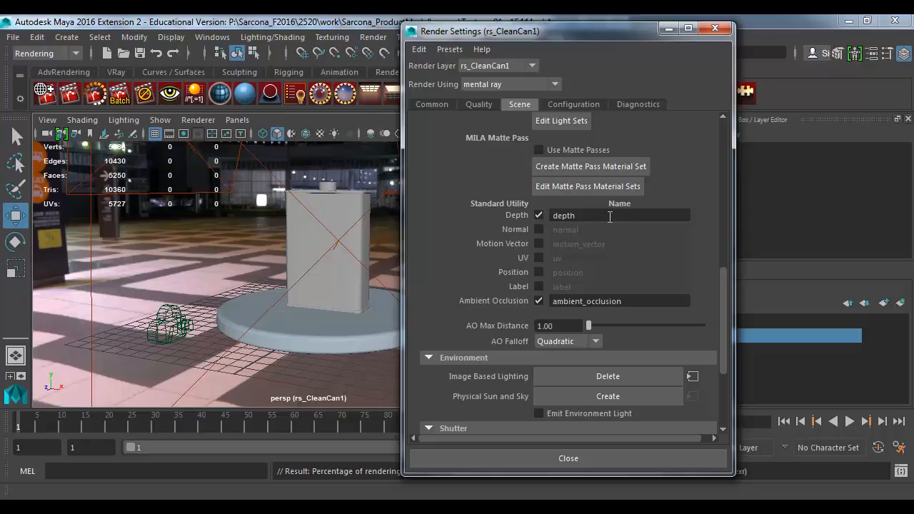
{"action": "key", "text": "Tab"}
{"action": "double_click", "coordinate": [623, 301]}
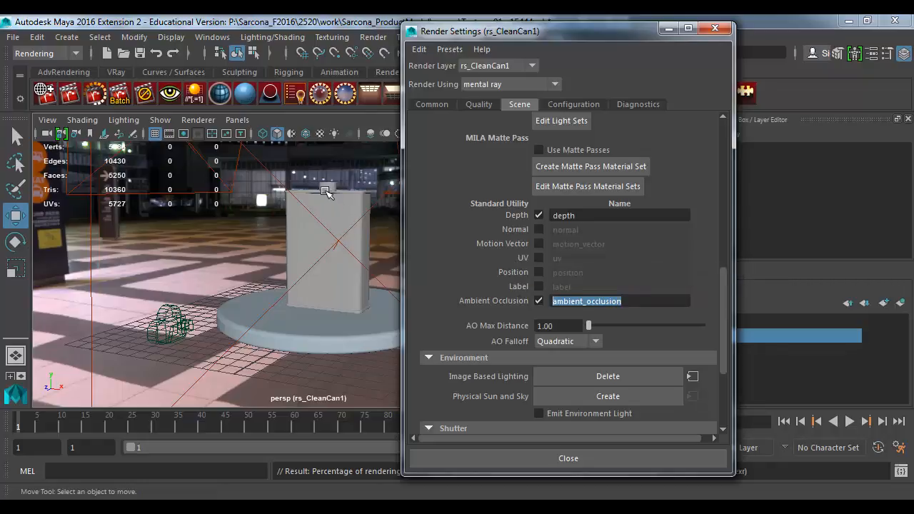
Step: Examine the can's top rim, the base of its cap and its contact with the turntable, closing the Render Settings
{"action": "scroll", "coordinate": [332, 205], "scroll_direction": "up", "scroll_amount": 6}
{"action": "middle_click_drag", "start_coordinate": [351, 231], "coordinate": [185, 160], "text": "alt"}
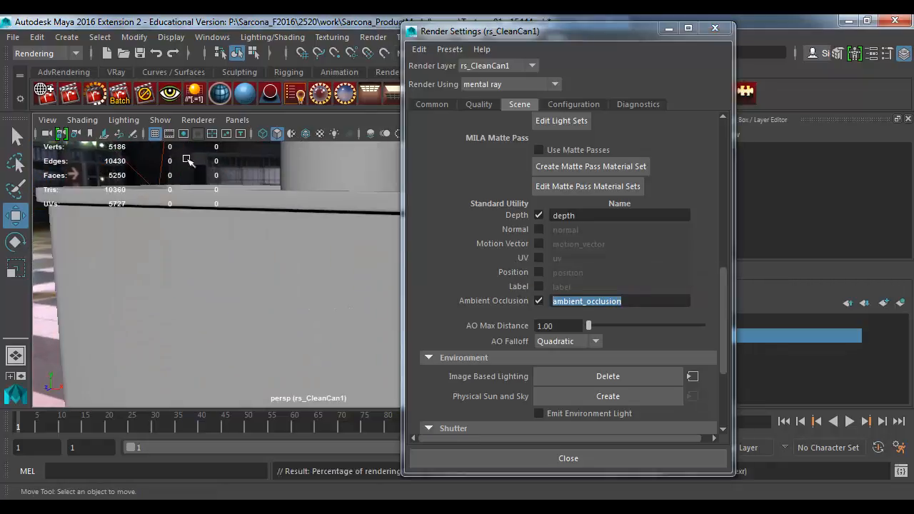
{"action": "scroll", "coordinate": [234, 217], "scroll_direction": "up", "scroll_amount": 2}
{"action": "scroll", "coordinate": [234, 217], "scroll_direction": "up", "scroll_amount": 1}
{"action": "left_click_drag", "start_coordinate": [292, 209], "coordinate": [320, 205], "text": "alt"}
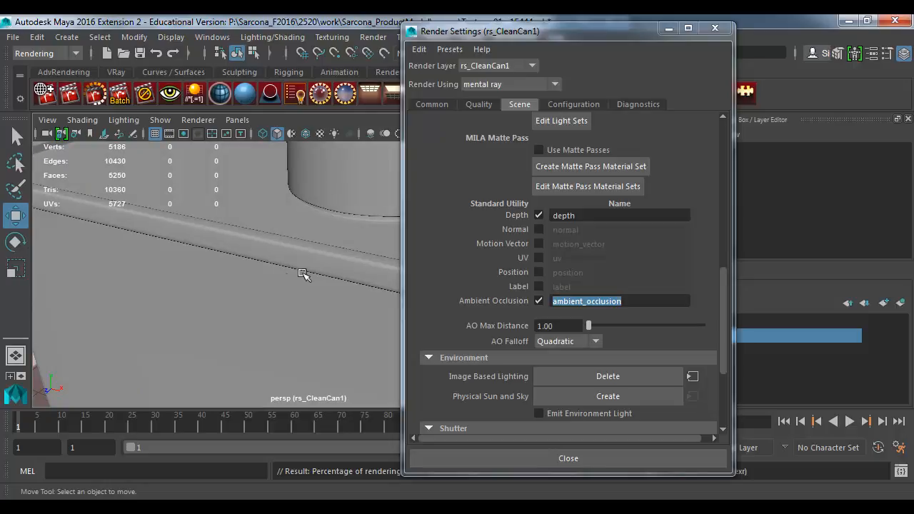
{"action": "left_click", "coordinate": [715, 29]}
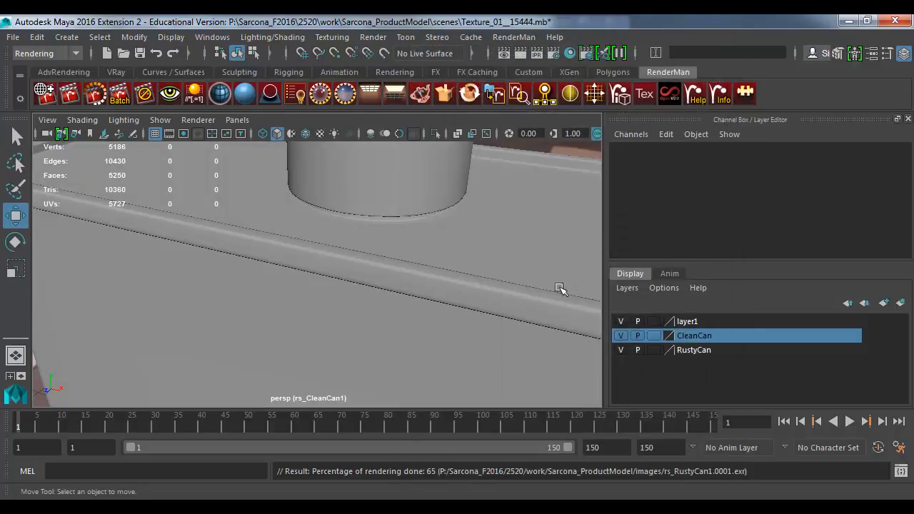
{"action": "left_click_drag", "start_coordinate": [496, 336], "coordinate": [298, 254], "text": "alt"}
{"action": "right_click_drag", "start_coordinate": [298, 254], "coordinate": [402, 350], "text": "alt"}
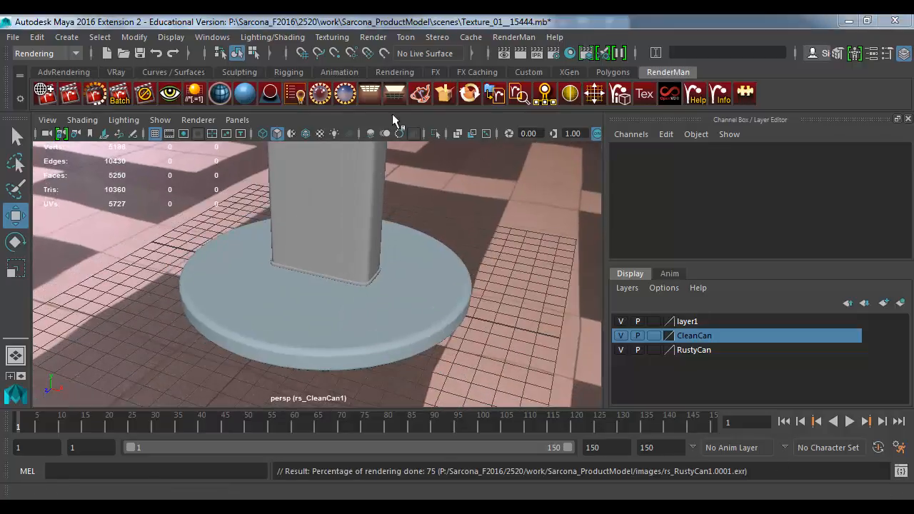
Step: Open the Script Editor maximized and read the batch render progress messages for the rusty can's first frame
{"action": "left_click", "coordinate": [901, 471]}
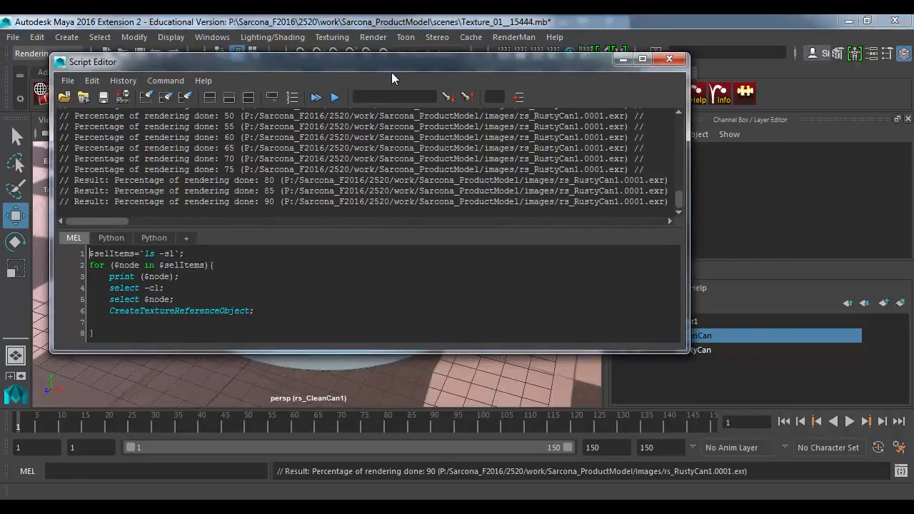
{"action": "double_click", "coordinate": [392, 69]}
{"action": "left_click_drag", "start_coordinate": [413, 126], "coordinate": [636, 265]}
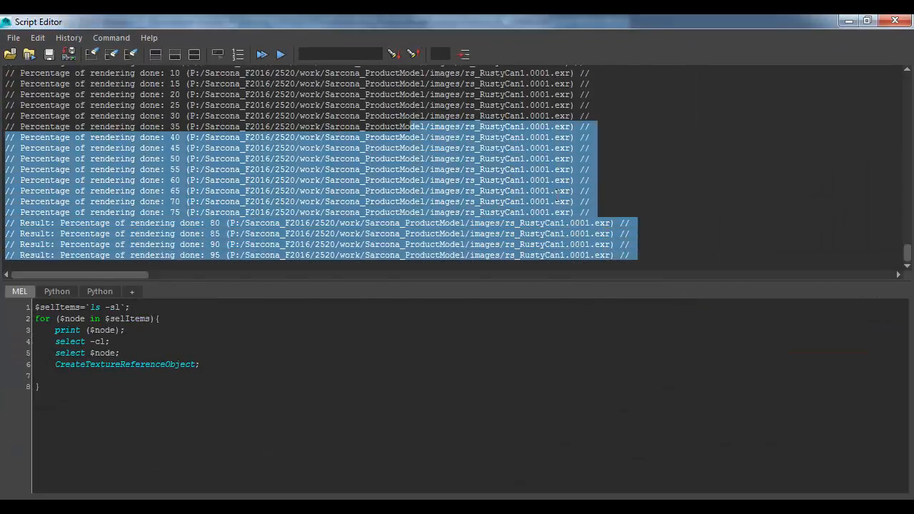
{"action": "left_click_drag", "start_coordinate": [446, 171], "coordinate": [594, 172]}
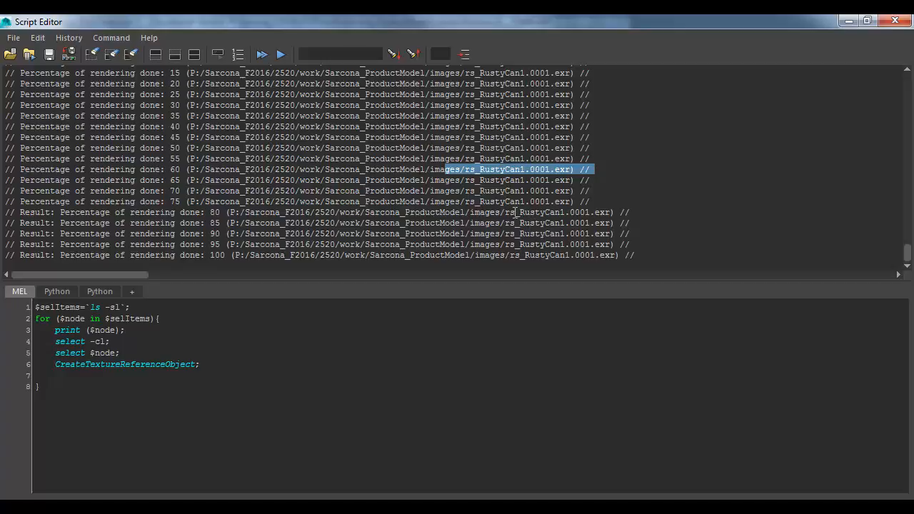
{"action": "left_click_drag", "start_coordinate": [505, 212], "coordinate": [130, 105]}
Step: Switch to Windows Explorer and open the Examples folder inside the 2520 folder on drive P
{"action": "left_click", "coordinate": [142, 507]}
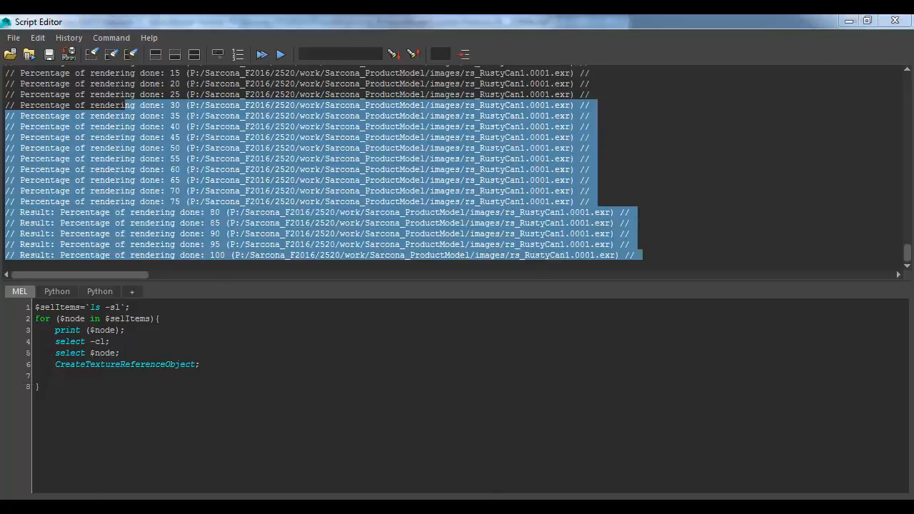
{"action": "left_click", "coordinate": [247, 439]}
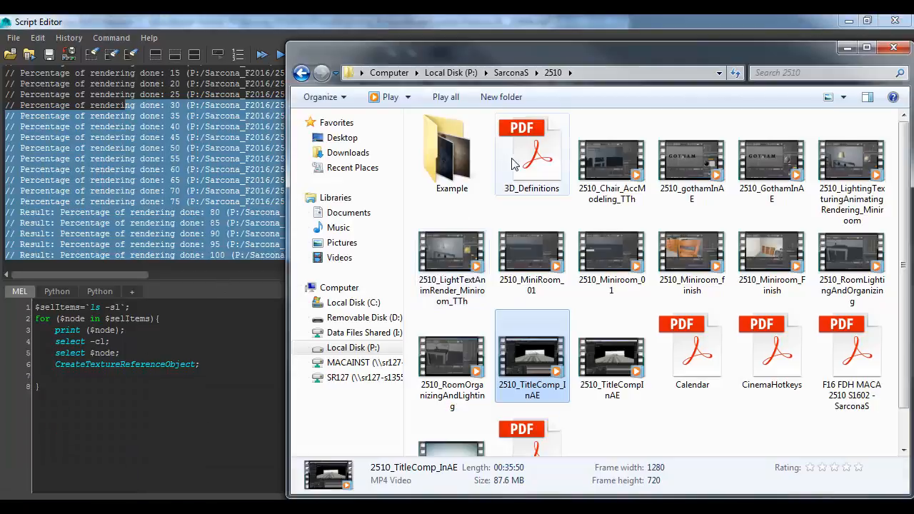
{"action": "left_click_drag", "start_coordinate": [524, 52], "coordinate": [378, 39]}
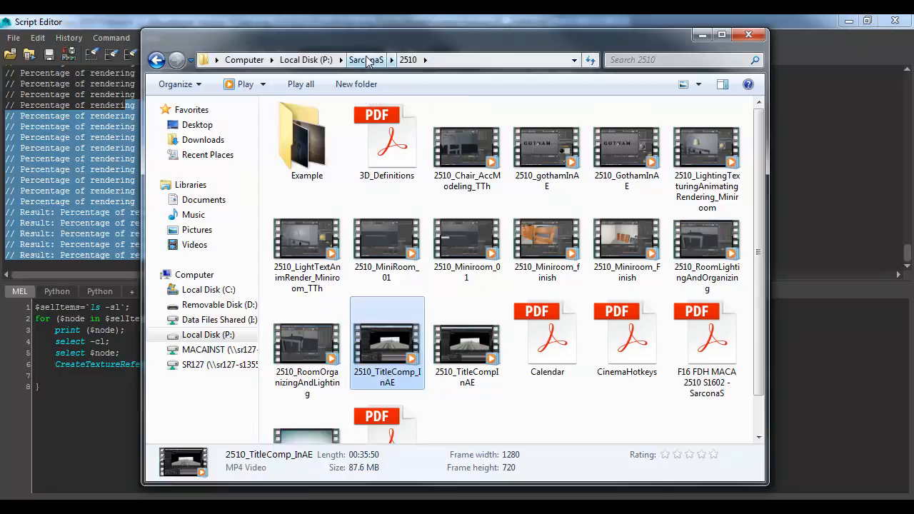
{"action": "left_click", "coordinate": [365, 60]}
{"action": "double_click", "coordinate": [471, 139]}
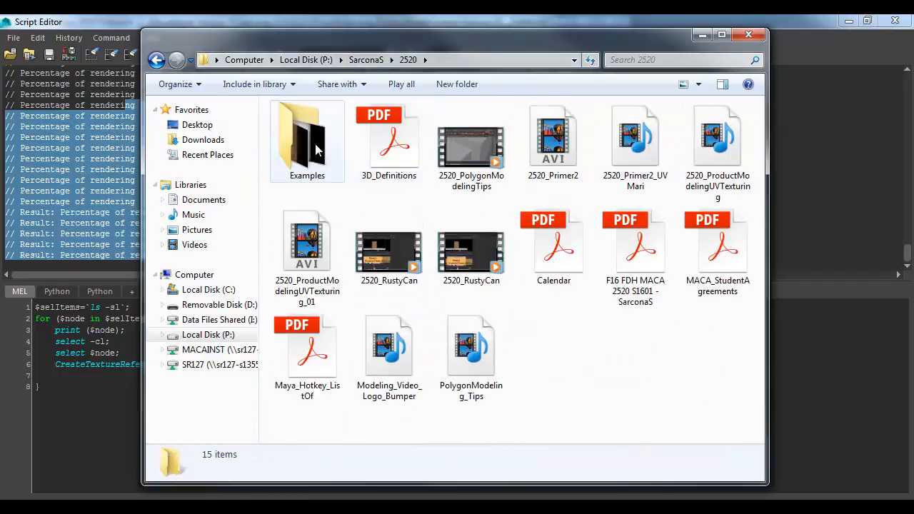
{"action": "double_click", "coordinate": [307, 143]}
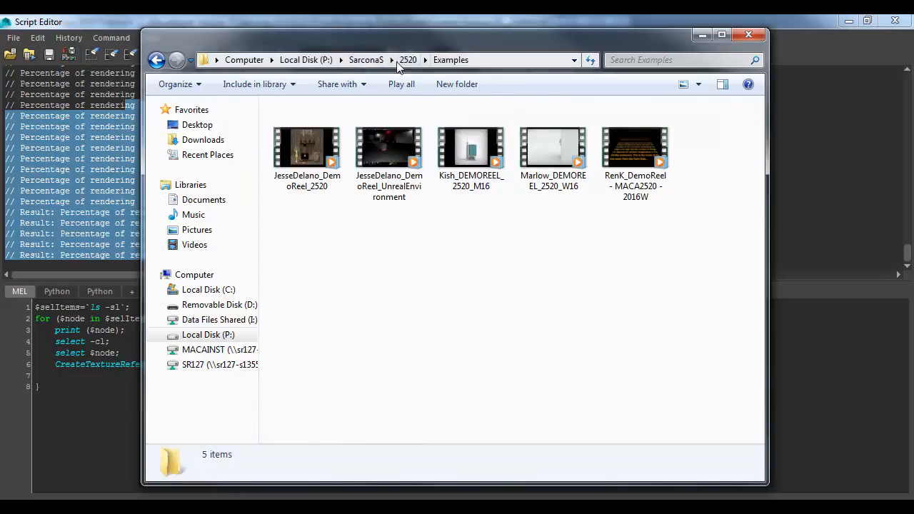
Step: Browse drive P to the product model project's images folder under 2520\work and select the rs_RustyCan1.0001 EXR file
{"action": "left_click", "coordinate": [322, 60]}
{"action": "double_click", "coordinate": [314, 262]}
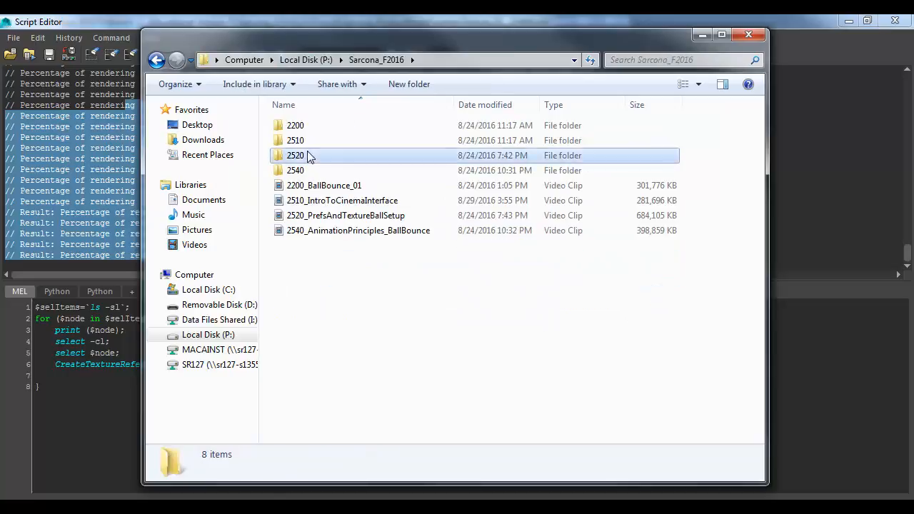
{"action": "double_click", "coordinate": [309, 155]}
{"action": "double_click", "coordinate": [293, 155]}
{"action": "double_click", "coordinate": [330, 140]}
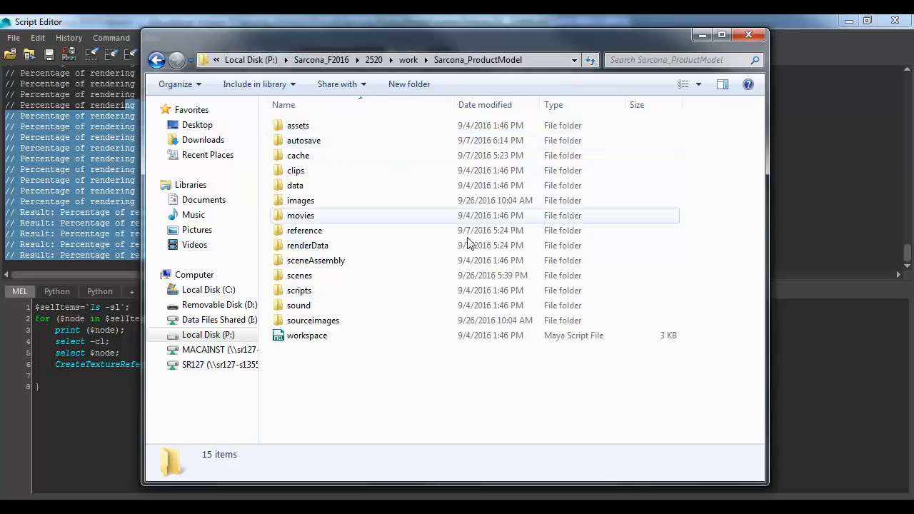
{"action": "double_click", "coordinate": [340, 203]}
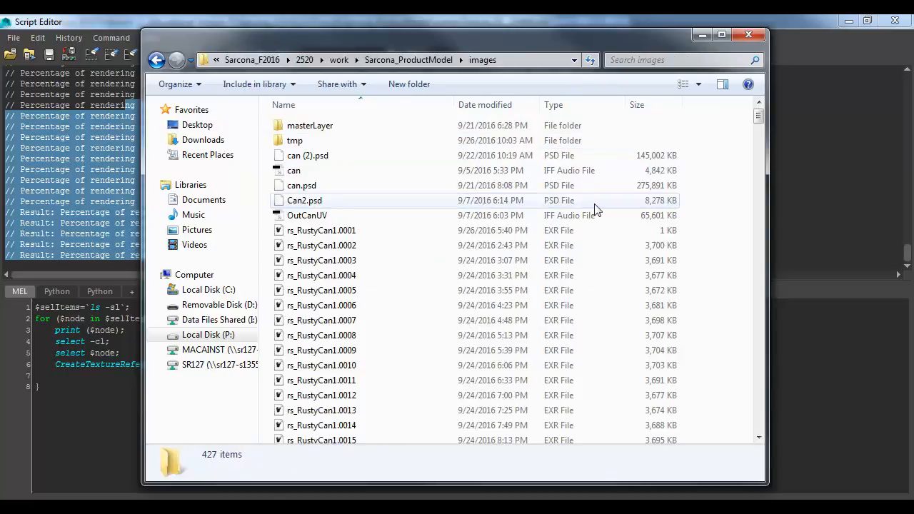
{"action": "left_click", "coordinate": [407, 232]}
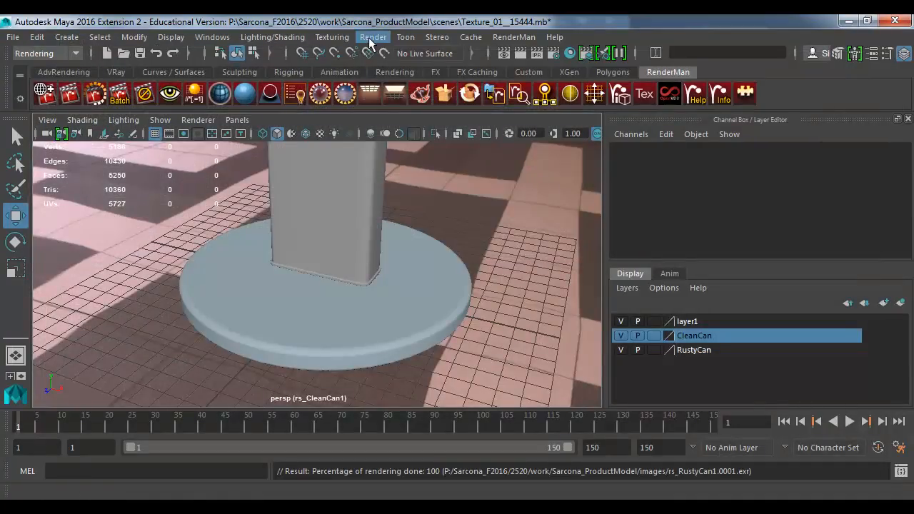
Step: Cancel the running batch render in Maya and bring the images folder window back up
{"action": "left_click", "coordinate": [373, 37]}
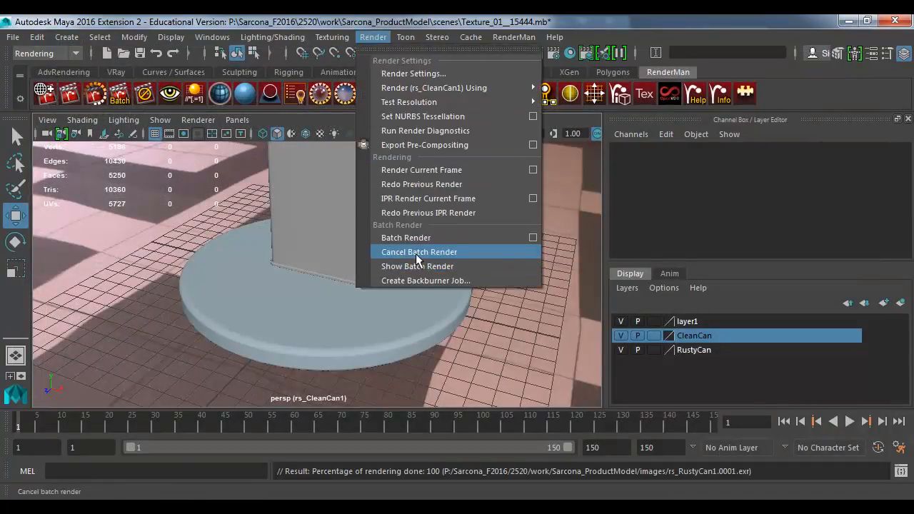
{"action": "left_click", "coordinate": [418, 252]}
{"action": "left_click", "coordinate": [436, 269]}
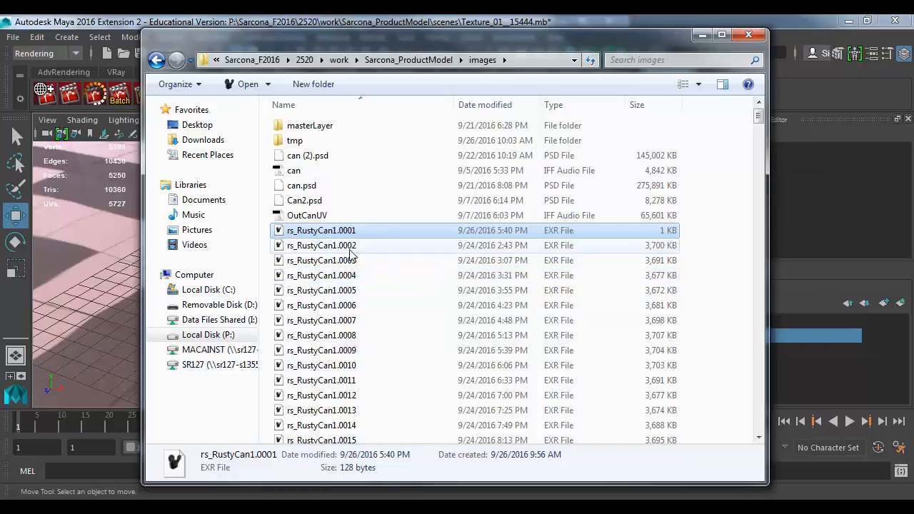
Step: Examine the modification times of the rs_RustyCan1 EXR frames, minimize the folder window and return to the can in Maya's perspective view
{"action": "left_click", "coordinate": [329, 245]}
{"action": "left_click", "coordinate": [322, 320]}
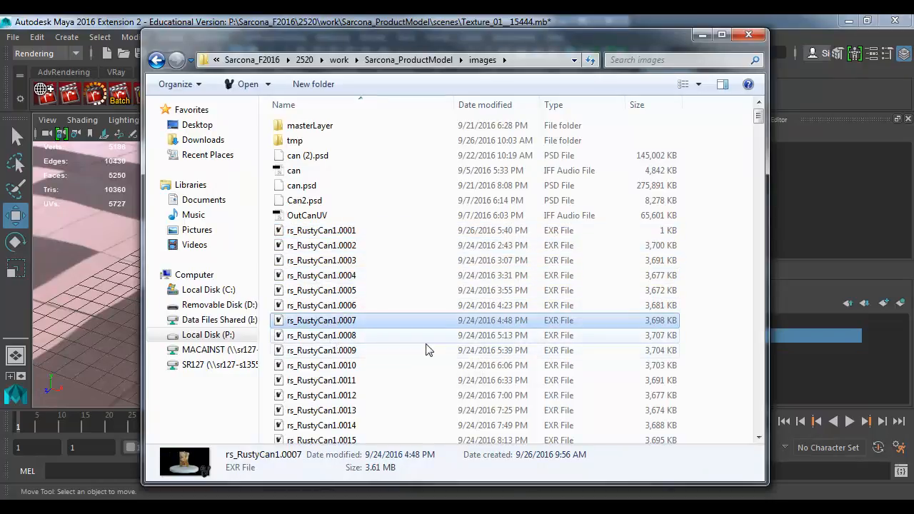
{"action": "left_click", "coordinate": [450, 337], "text": "shift"}
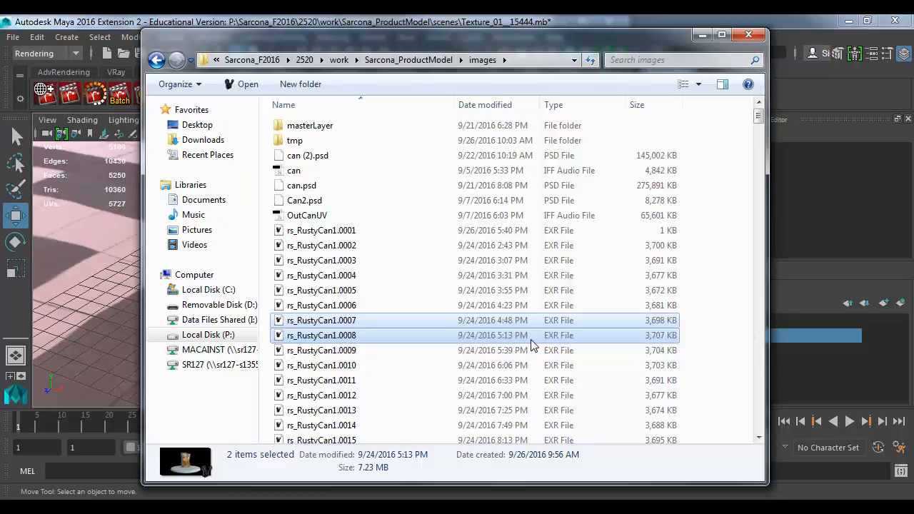
{"action": "left_click", "coordinate": [383, 233]}
{"action": "scroll", "coordinate": [399, 345], "scroll_direction": "down", "scroll_amount": 6}
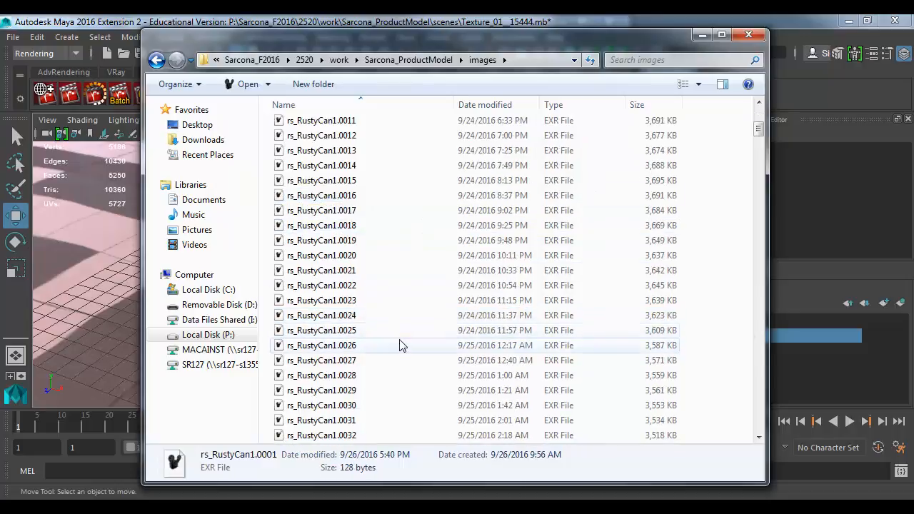
{"action": "scroll", "coordinate": [400, 345], "scroll_direction": "down", "scroll_amount": 16}
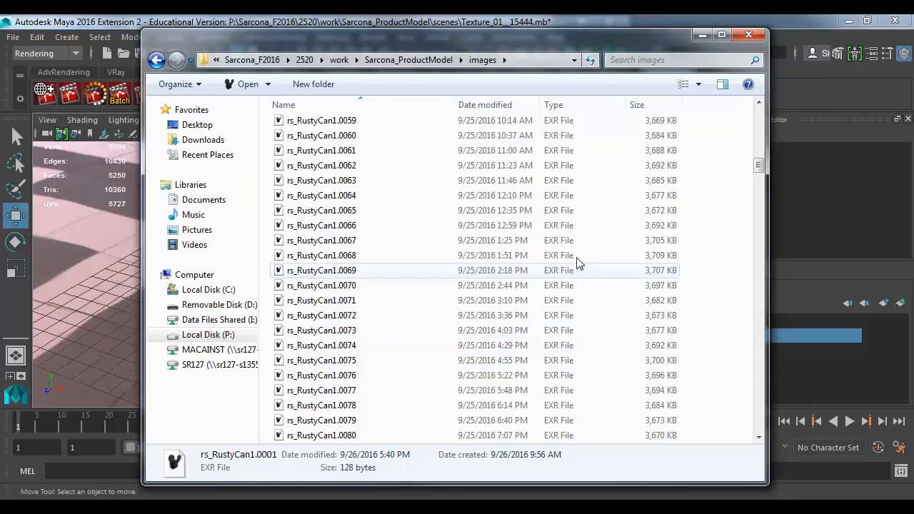
{"action": "left_click", "coordinate": [702, 35]}
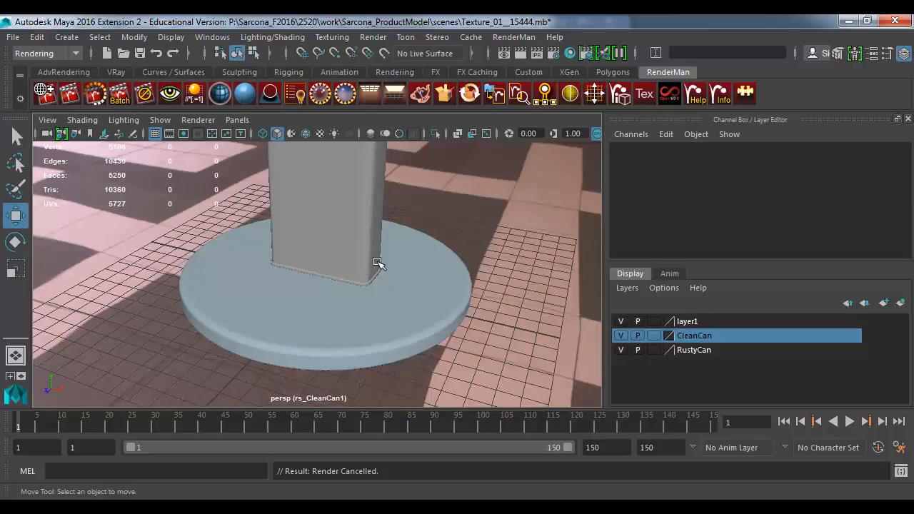
{"action": "middle_click_drag", "start_coordinate": [338, 170], "coordinate": [345, 285], "text": "alt"}
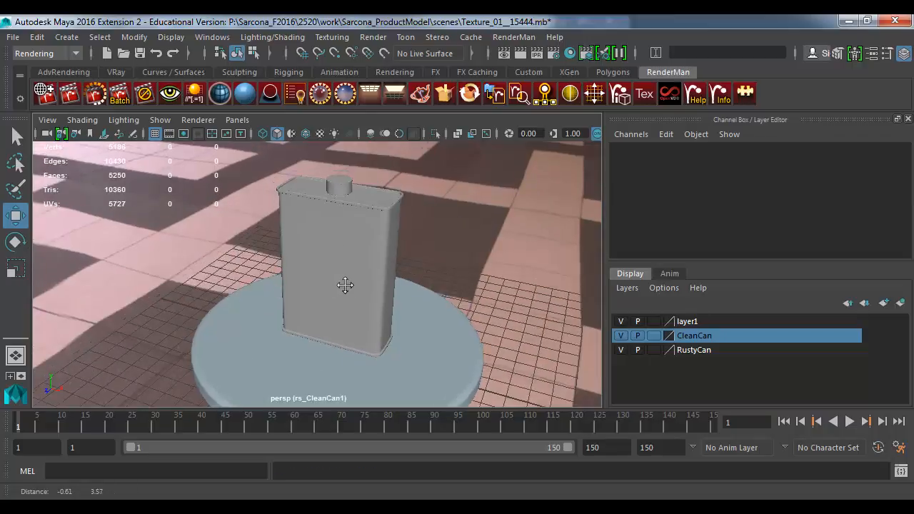